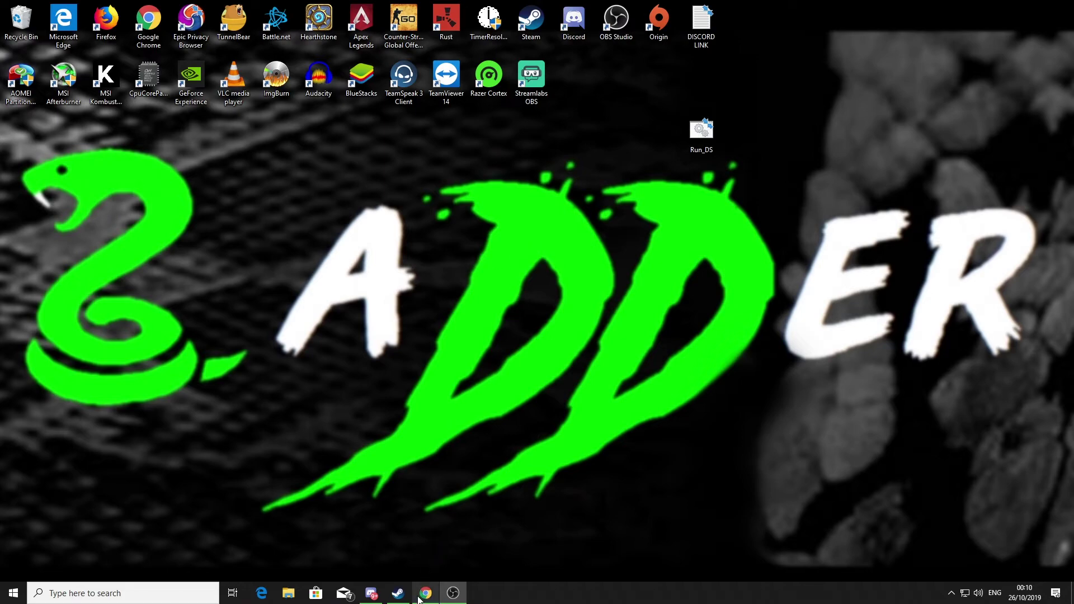
# - Download Rust_Server.zip from the 'quick start zip here' link on the Rust FAQ page
pyautogui.click(426, 593)
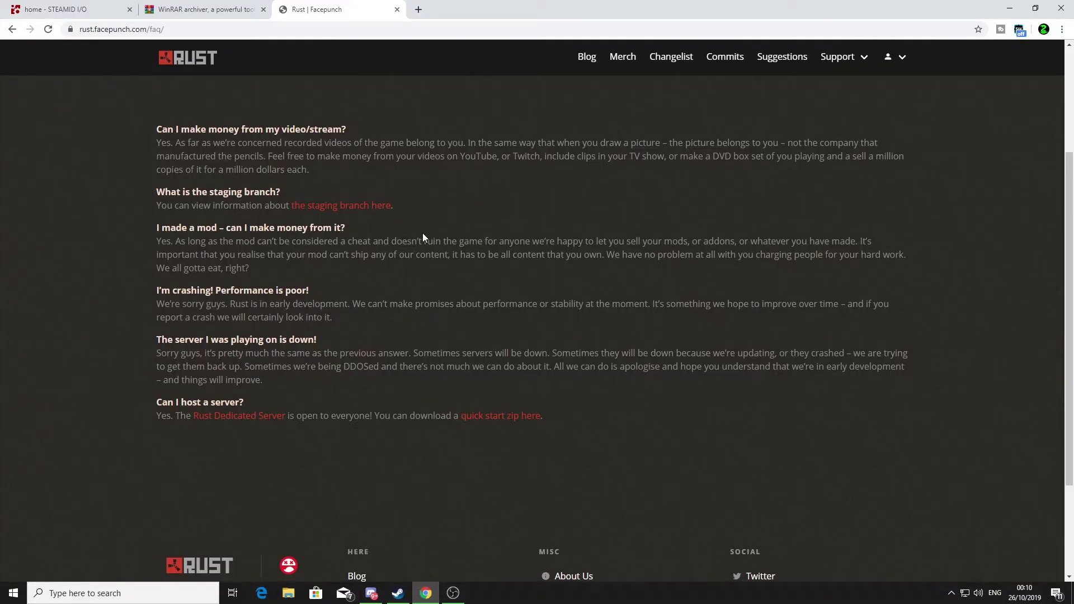
pyautogui.scroll(-1, 432, 246)
pyautogui.scroll(1, 347, 195)
pyautogui.click(499, 419)
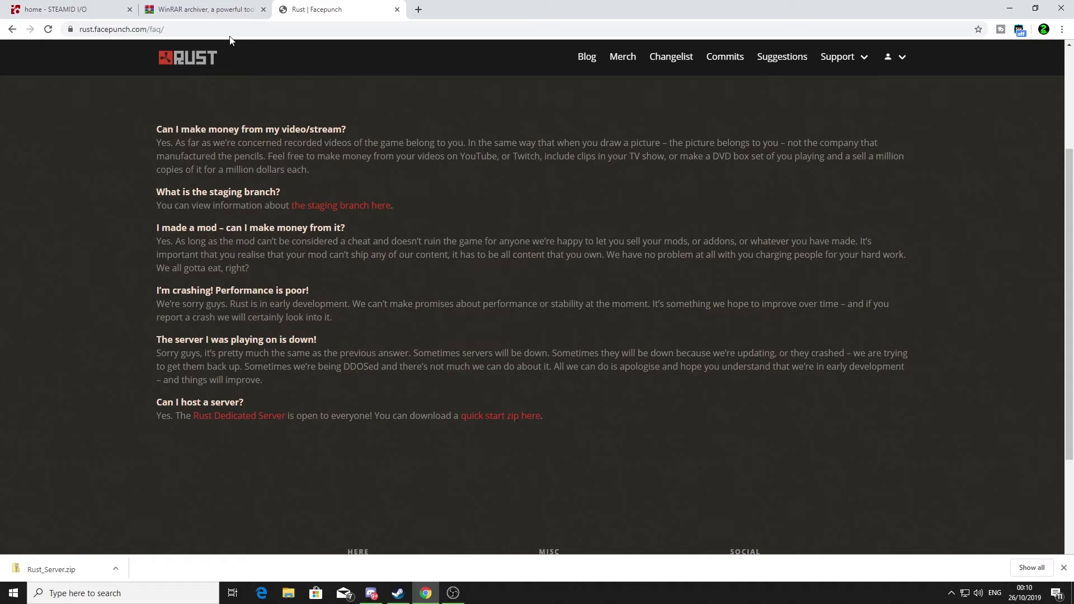
pyautogui.click(226, 12)
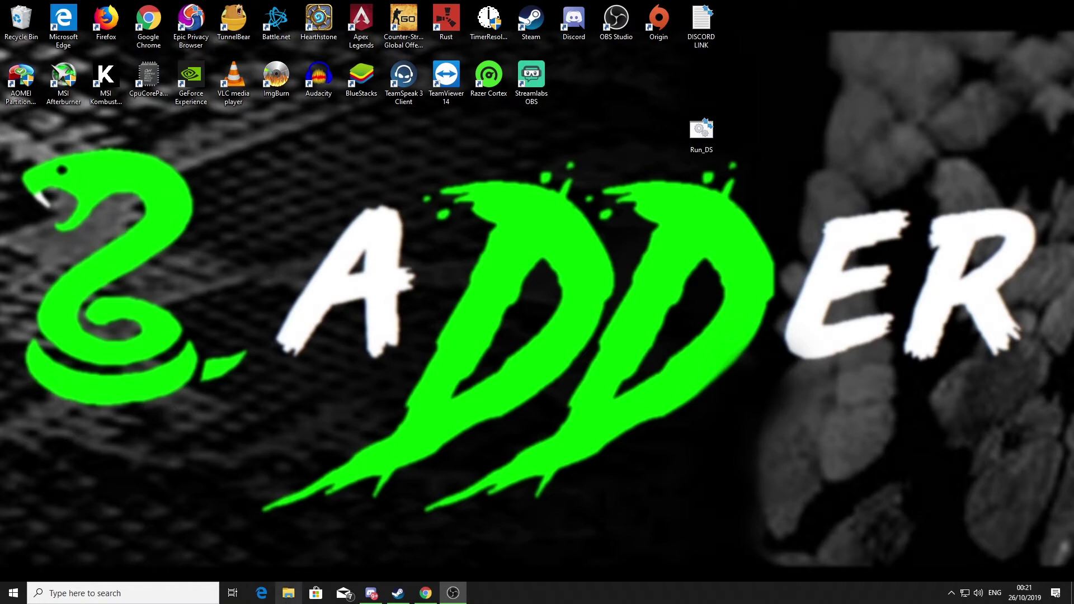
# - Move Rust_Server.zip from Downloads to the root of Local Disk (C:), granting admin permission
pyautogui.click(291, 593)
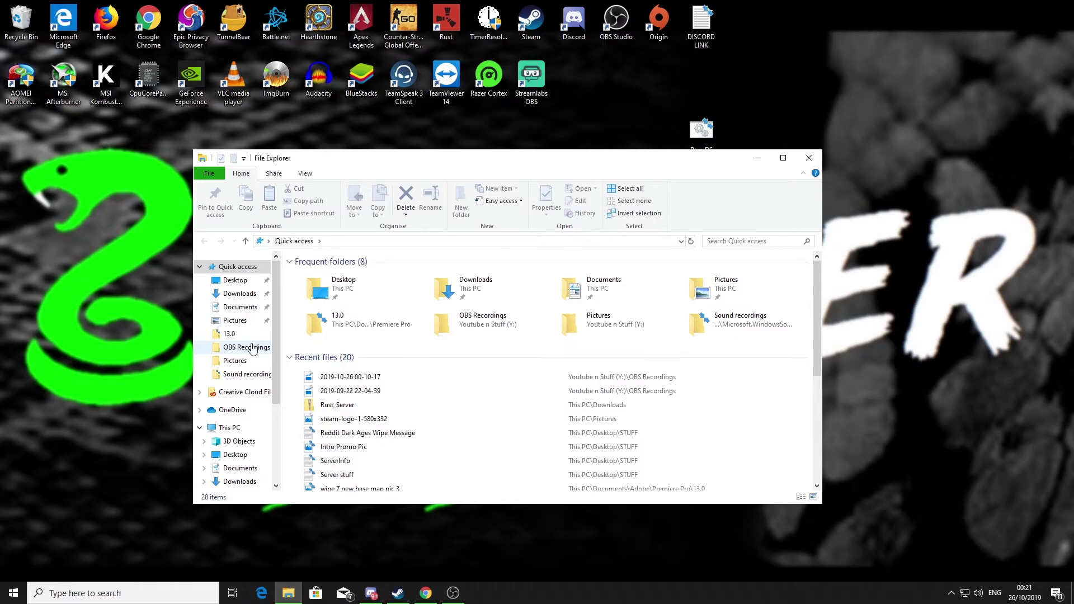
pyautogui.click(239, 294)
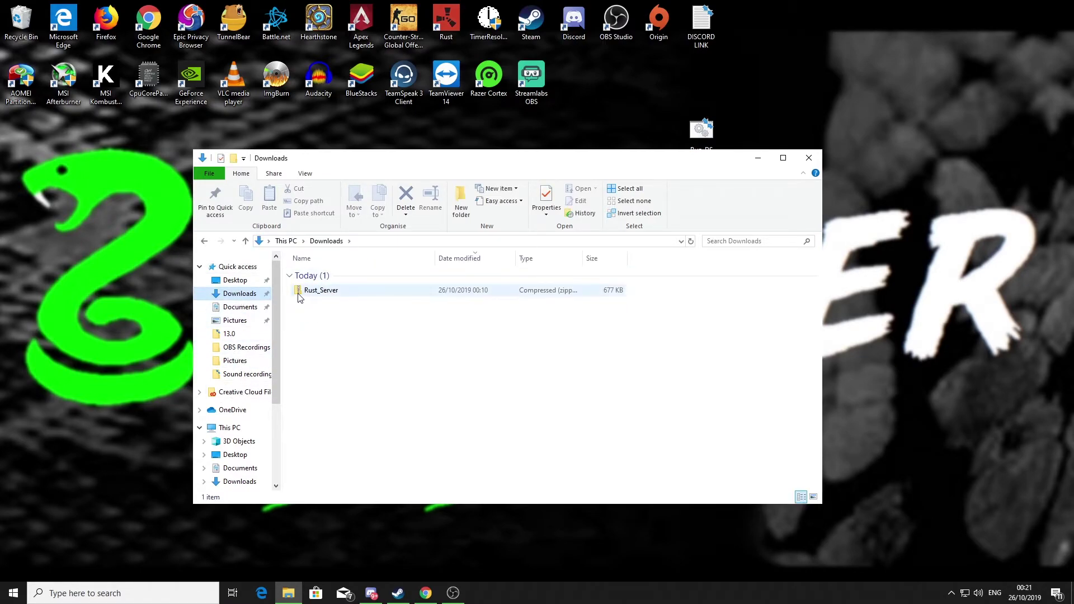
pyautogui.click(314, 294)
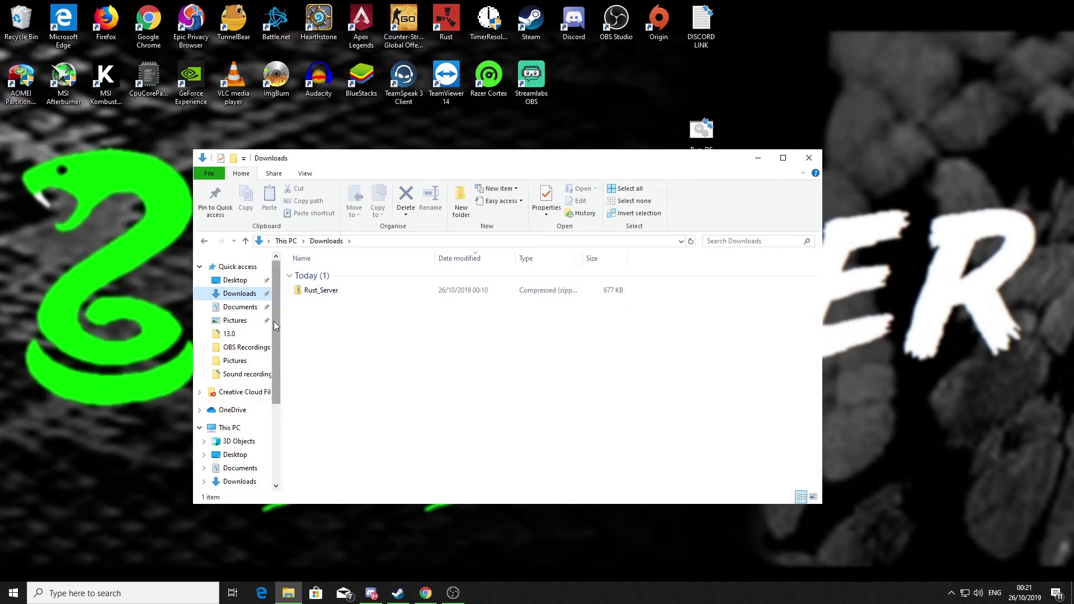
pyautogui.moveTo(277, 317); pyautogui.dragTo(270, 377)
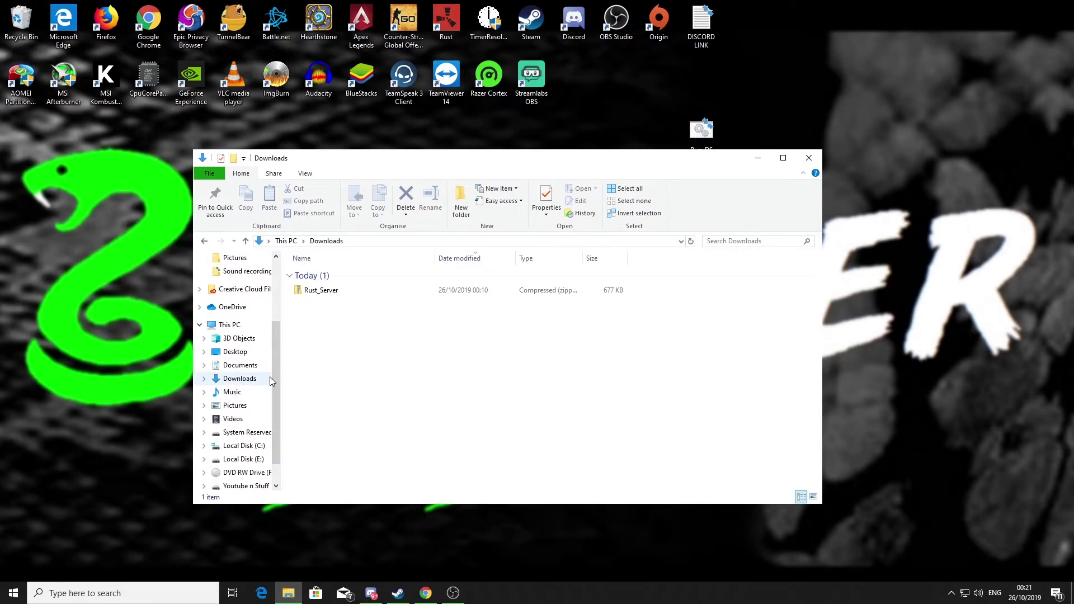
pyautogui.moveTo(313, 290); pyautogui.dragTo(240, 444)
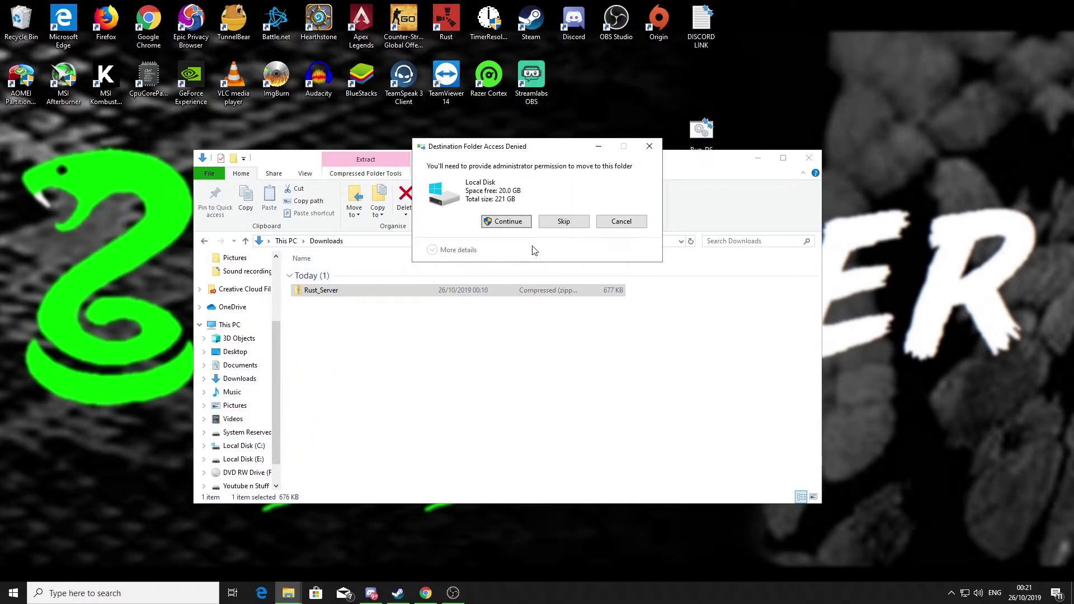
pyautogui.click(508, 222)
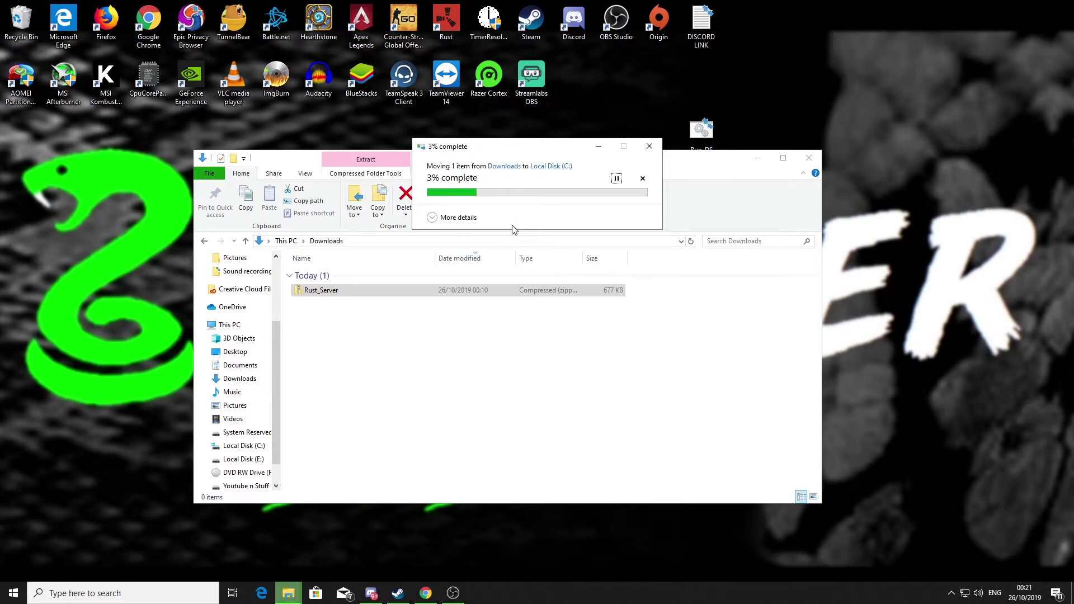
pyautogui.click(244, 446)
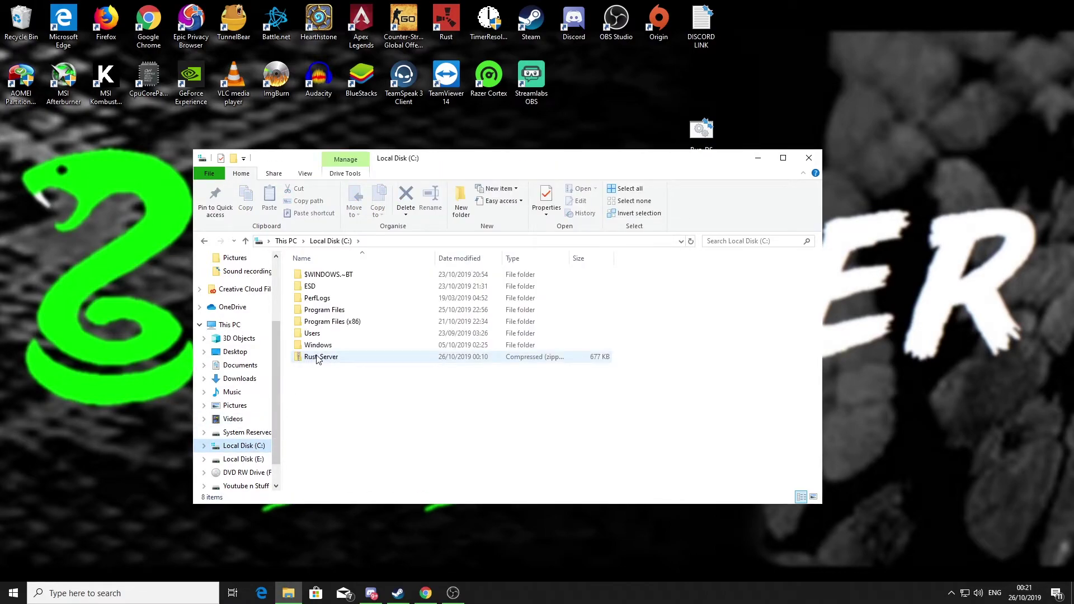
# - Extract Rust_Server.zip into C:\Rust_Server and open its Server folder
pyautogui.rightClick(317, 359)
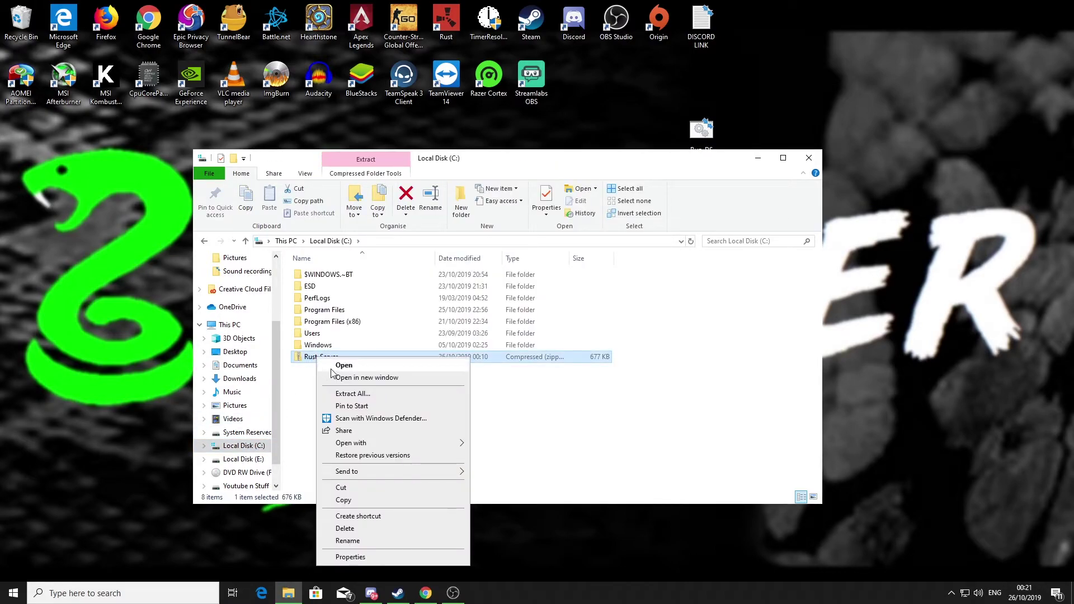
pyautogui.click(349, 394)
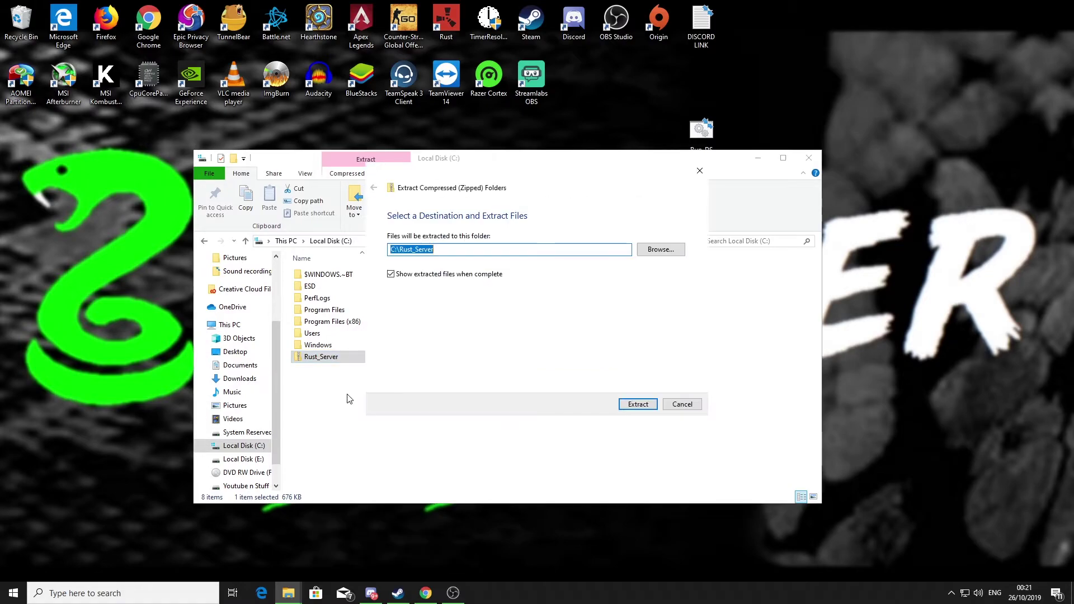
pyautogui.click(636, 405)
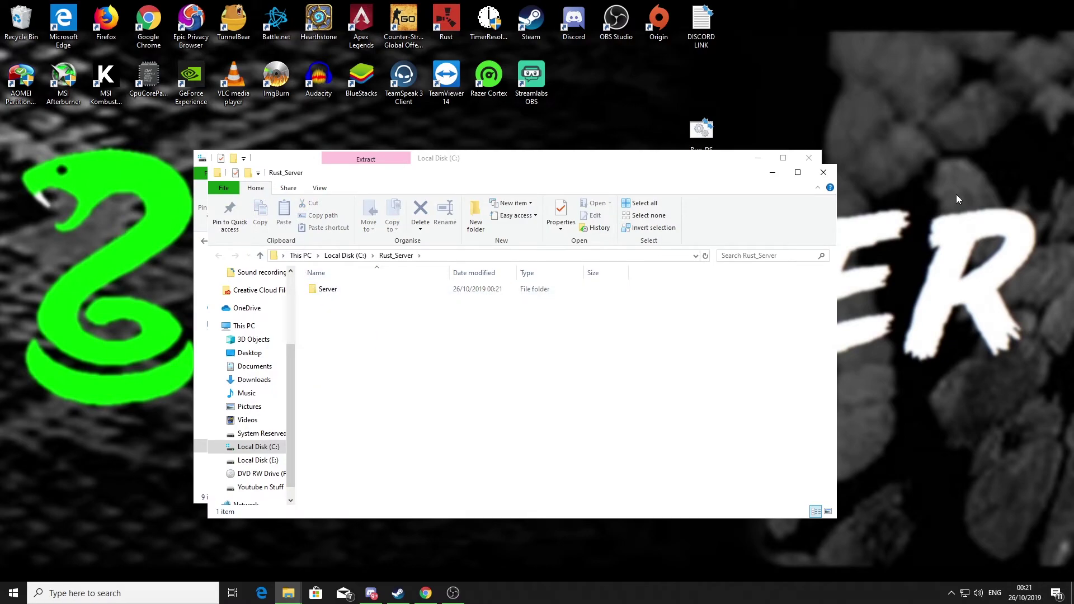
pyautogui.click(820, 171)
pyautogui.click(319, 370)
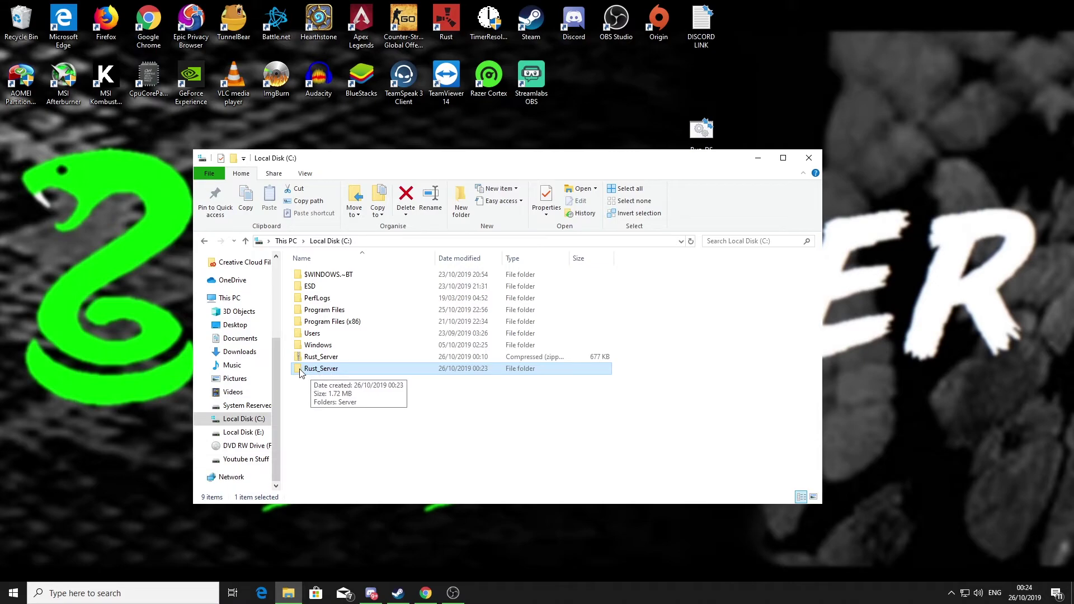
pyautogui.doubleClick(327, 370)
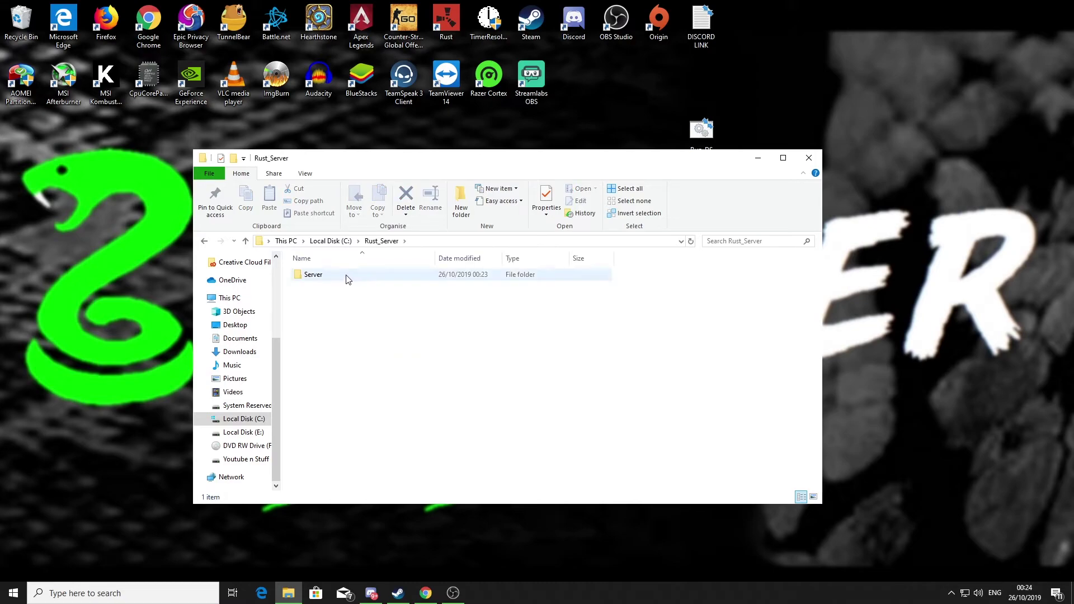
pyautogui.doubleClick(308, 278)
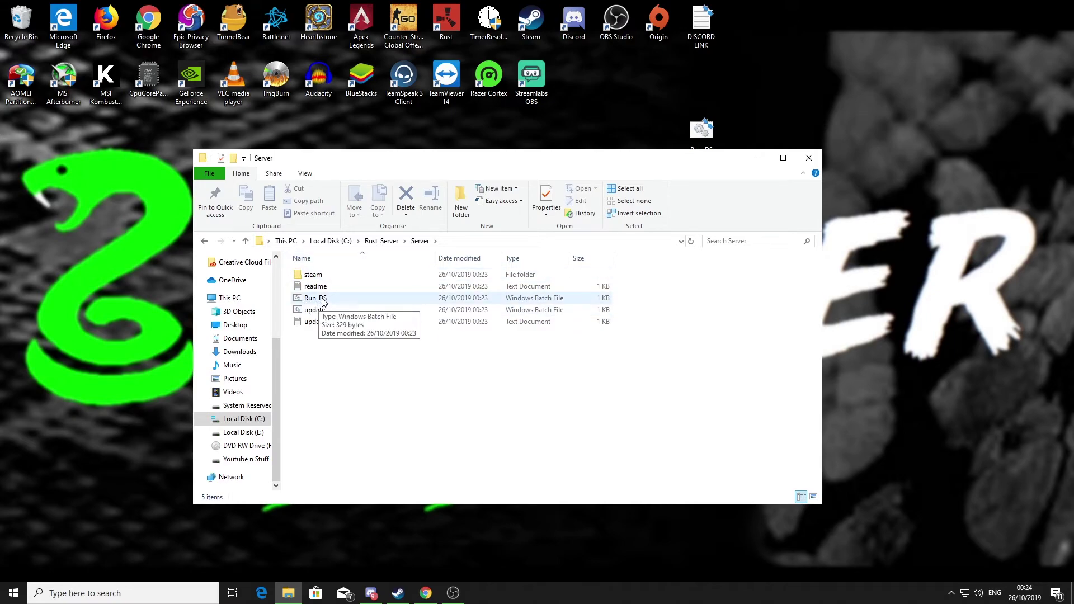
# - Review Run_DS.bat in Notepad, noting hostname 'My Server Name' and seed 1234567, then close it
pyautogui.rightClick(318, 298)
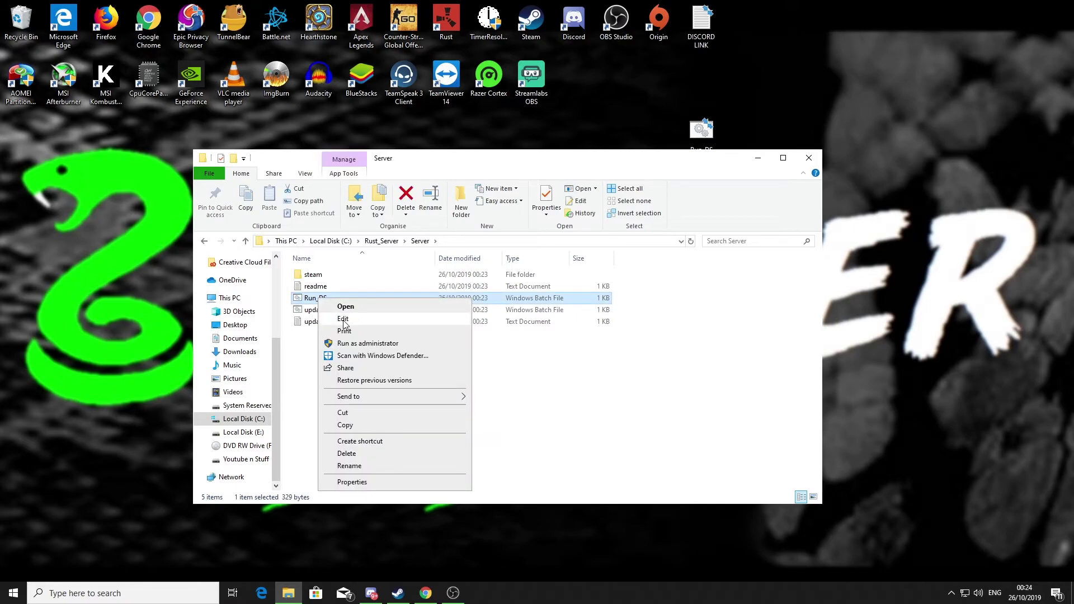
pyautogui.click(344, 319)
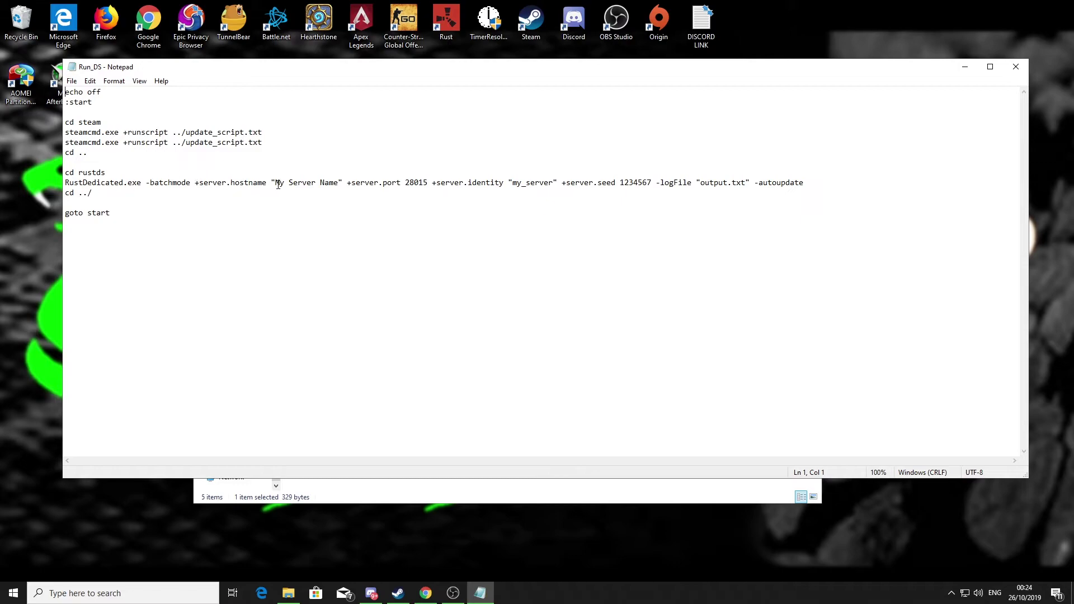
pyautogui.moveTo(276, 184); pyautogui.dragTo(338, 185)
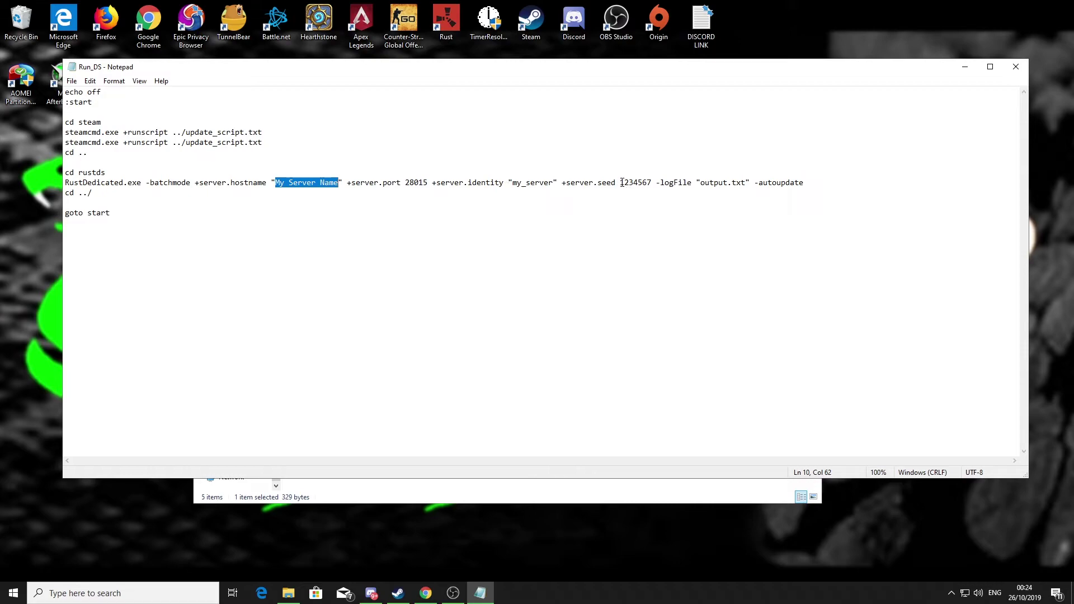
pyautogui.moveTo(619, 184); pyautogui.dragTo(647, 186)
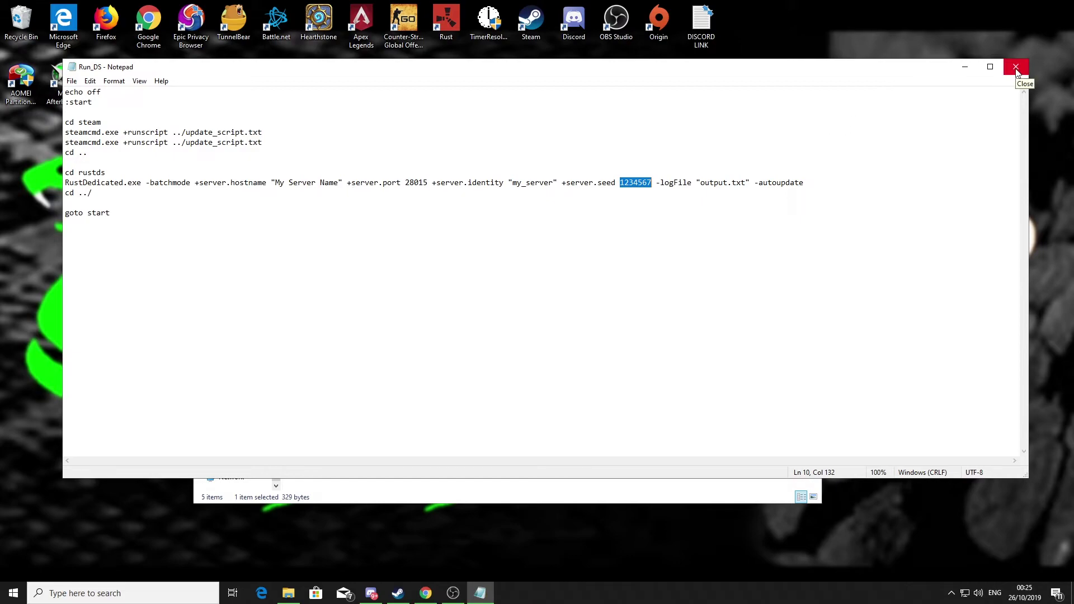
pyautogui.click(1015, 69)
# - Overwrite the Server folder's Run_DS with the edited Run_DS from the desktop
pyautogui.moveTo(613, 162); pyautogui.dragTo(624, 188)
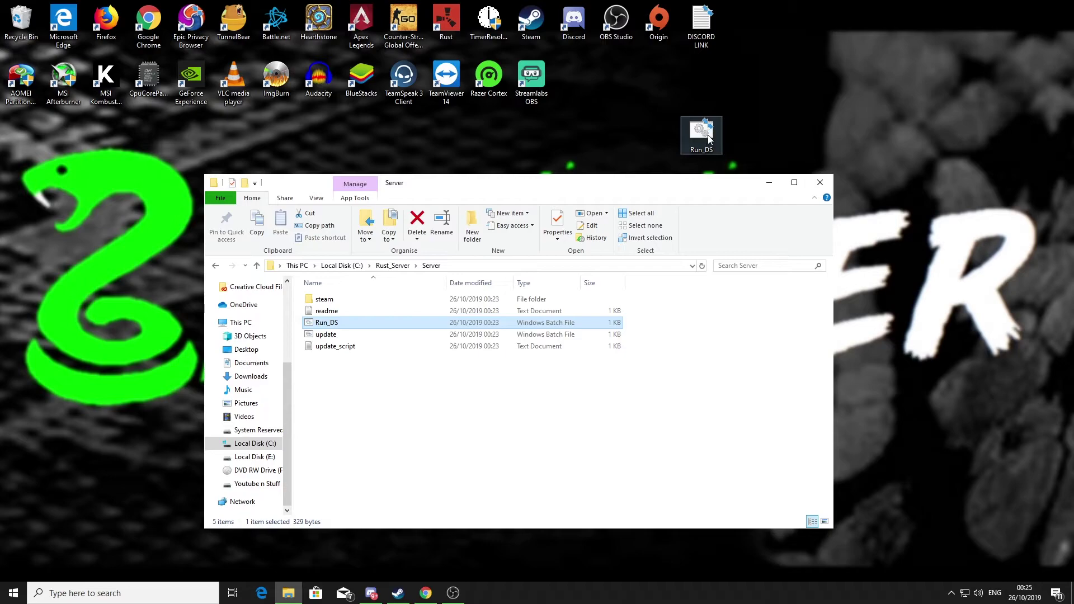
pyautogui.moveTo(706, 137); pyautogui.dragTo(379, 390)
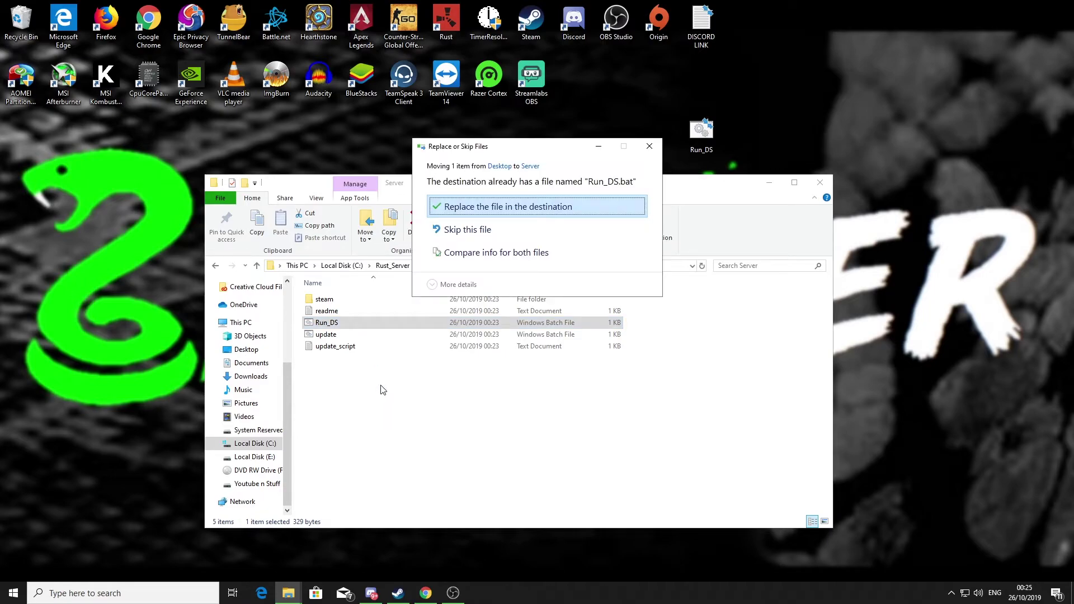
pyautogui.click(474, 208)
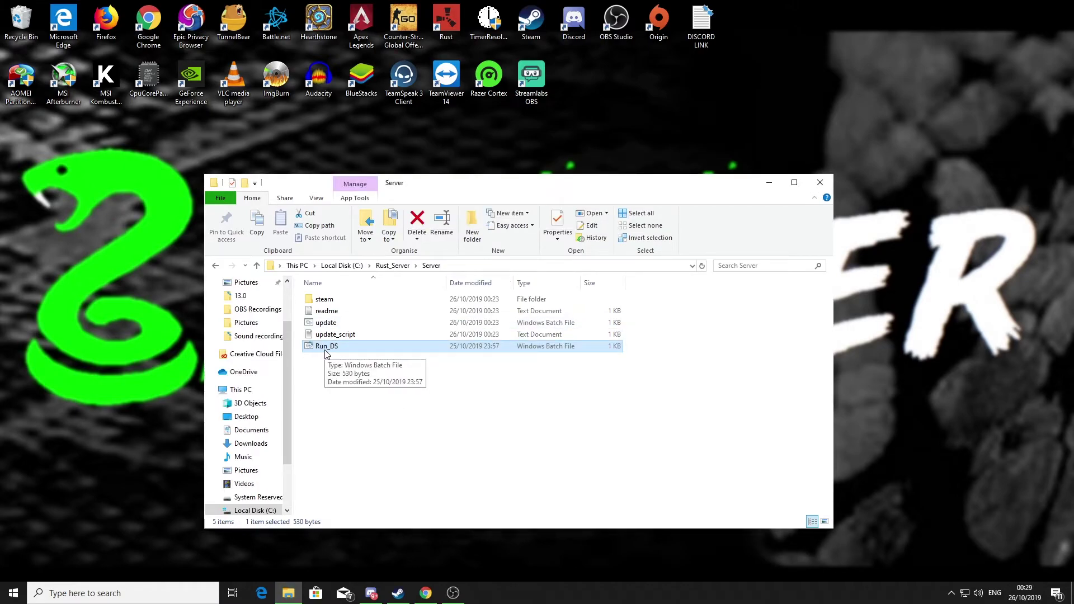
# - Open the new Run_DS in Notepad and check maxplayers 50, worldsize 3000, hostname and description
pyautogui.rightClick(325, 348)
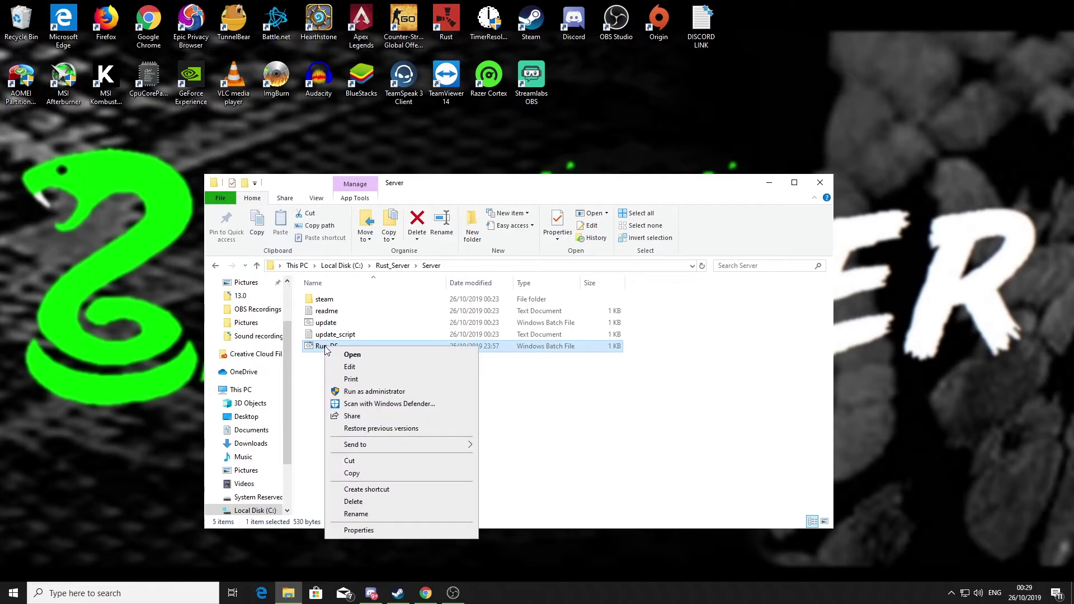
pyautogui.click(350, 367)
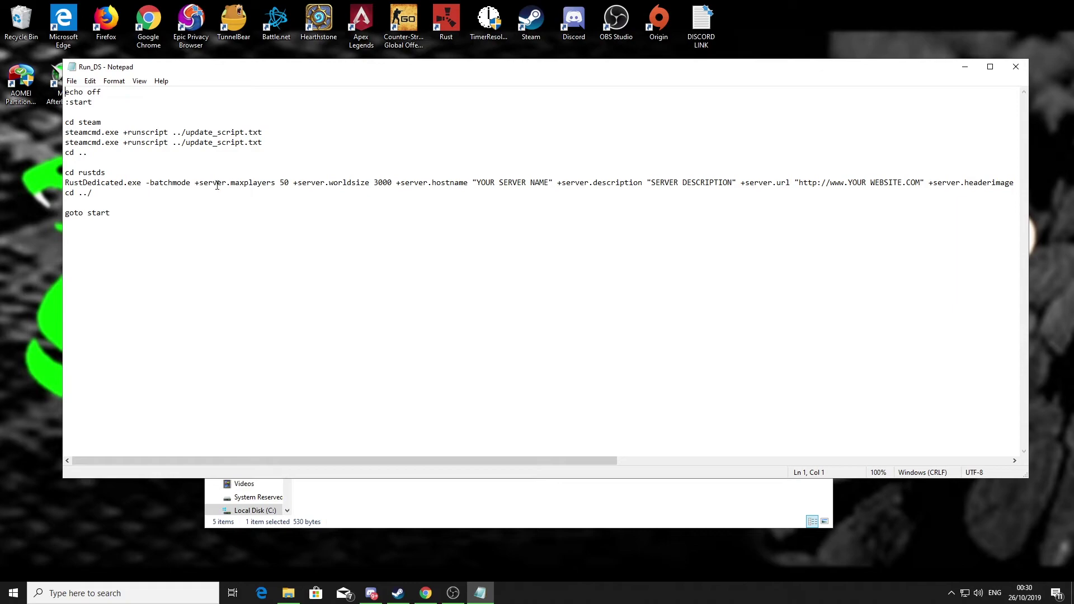
pyautogui.doubleClick(282, 183)
pyautogui.moveTo(375, 183); pyautogui.dragTo(392, 184)
pyautogui.moveTo(393, 459); pyautogui.dragTo(481, 463)
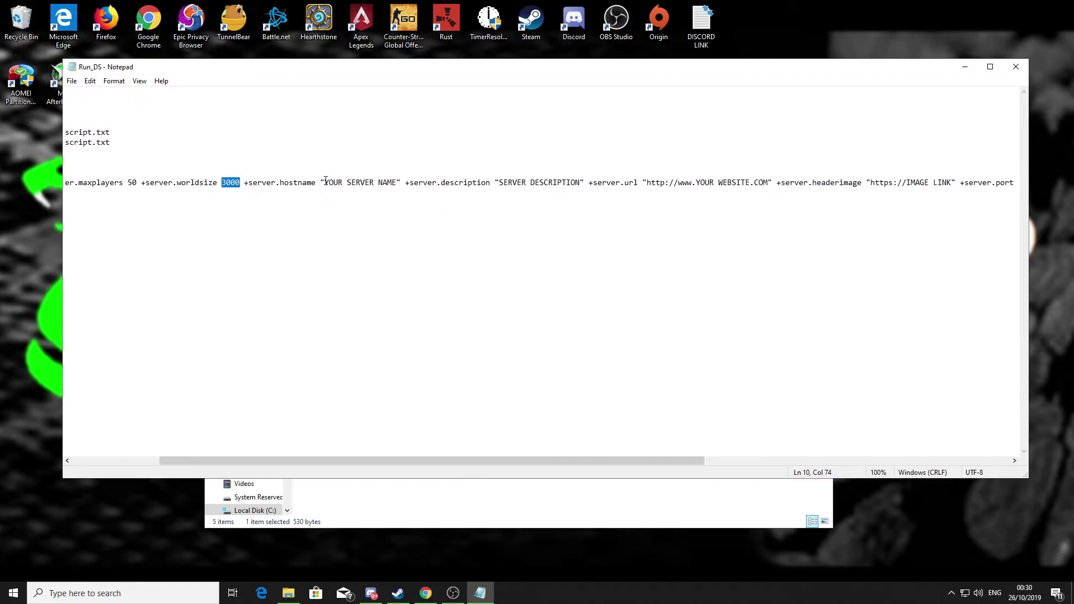
pyautogui.moveTo(325, 183); pyautogui.dragTo(547, 184)
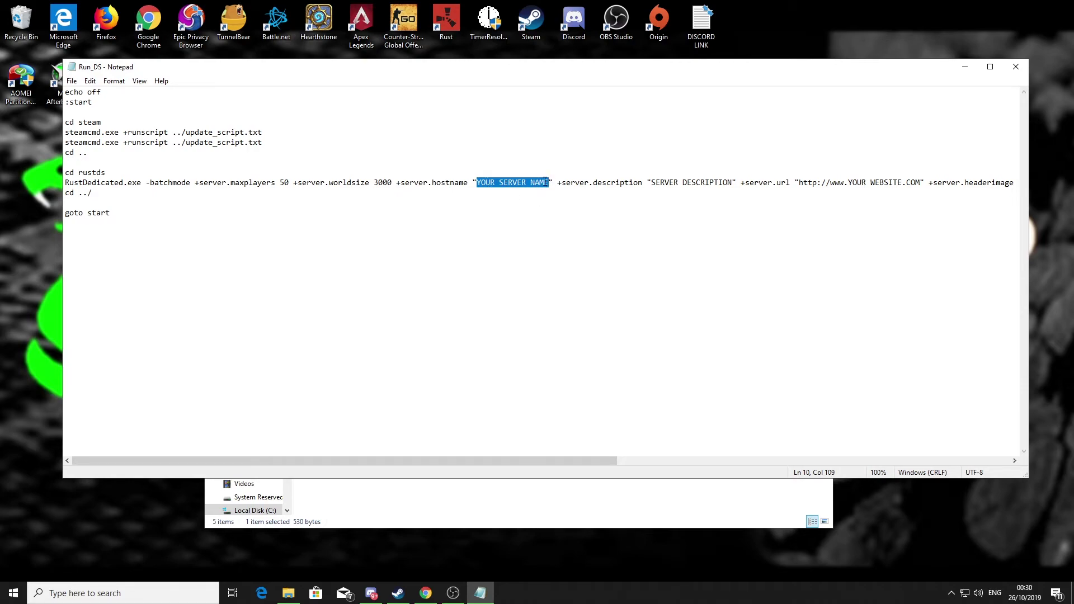
pyautogui.moveTo(485, 461); pyautogui.dragTo(597, 461)
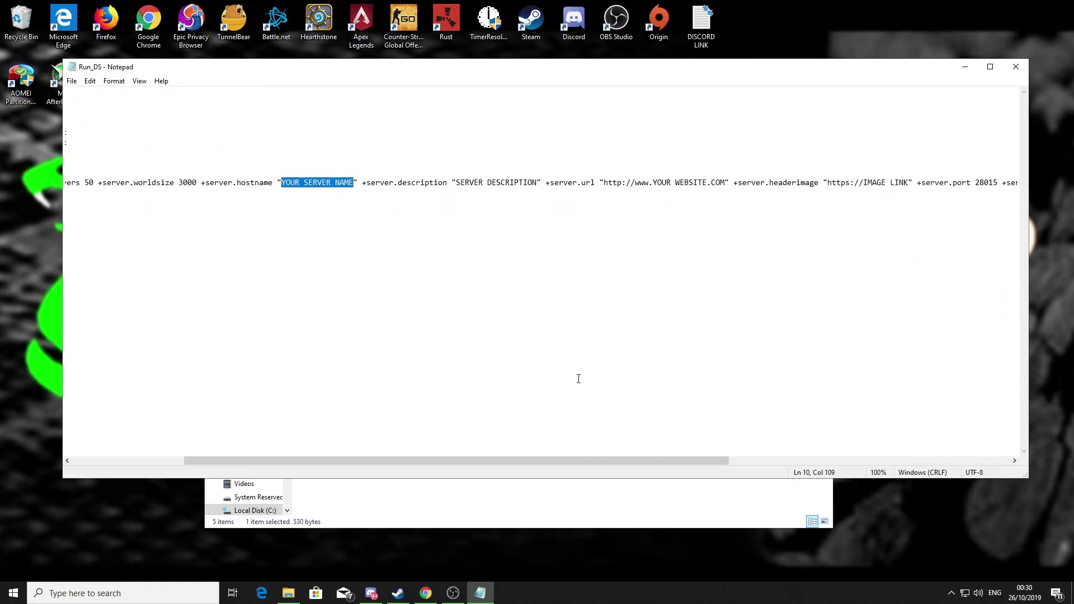
pyautogui.moveTo(458, 184); pyautogui.dragTo(733, 182)
pyautogui.moveTo(561, 460); pyautogui.dragTo(827, 438)
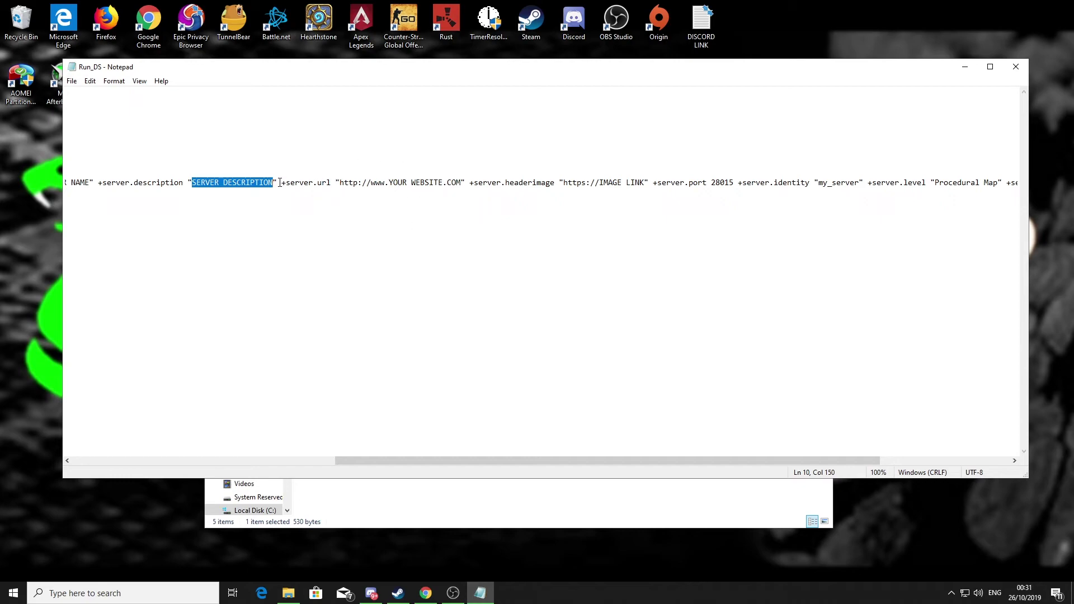
pyautogui.moveTo(277, 183); pyautogui.dragTo(462, 184)
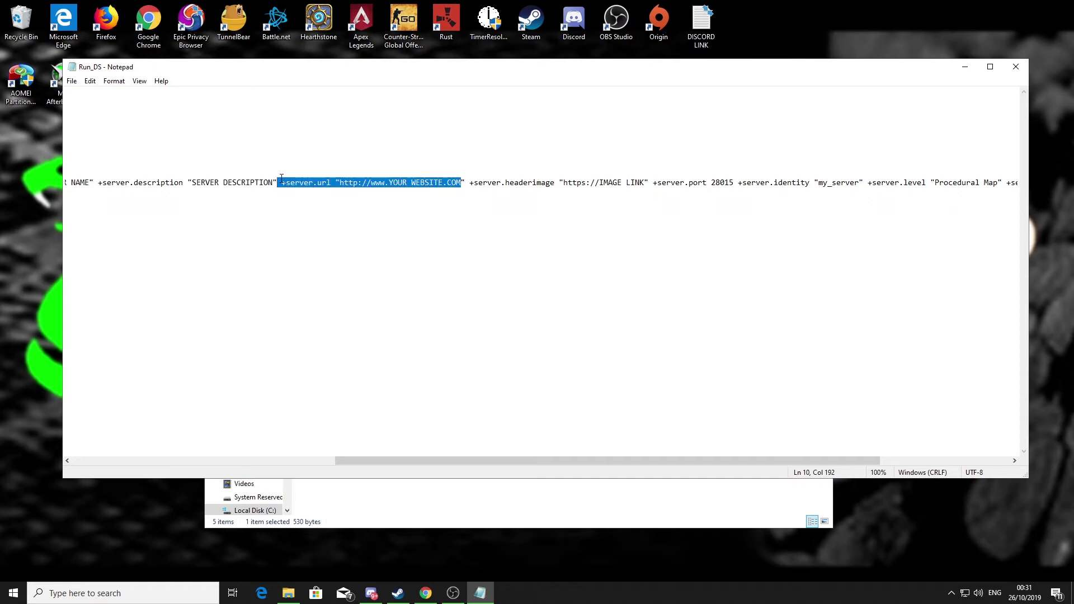
pyautogui.moveTo(278, 183); pyautogui.dragTo(464, 183)
pyautogui.press('Delete')
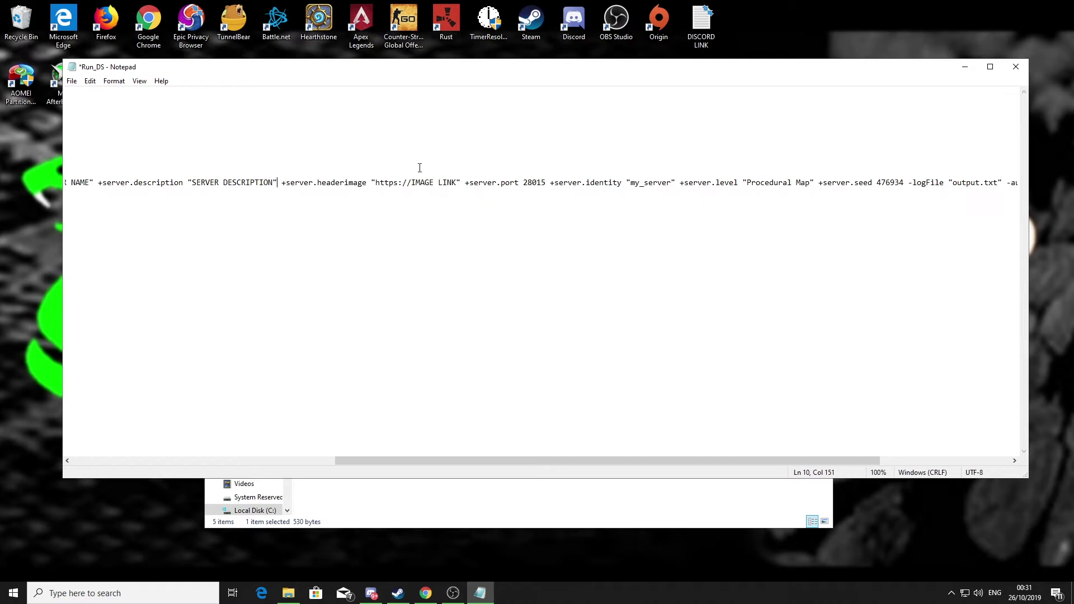
# - Check the header image link and the map seed value 476934
pyautogui.moveTo(376, 183); pyautogui.dragTo(458, 182)
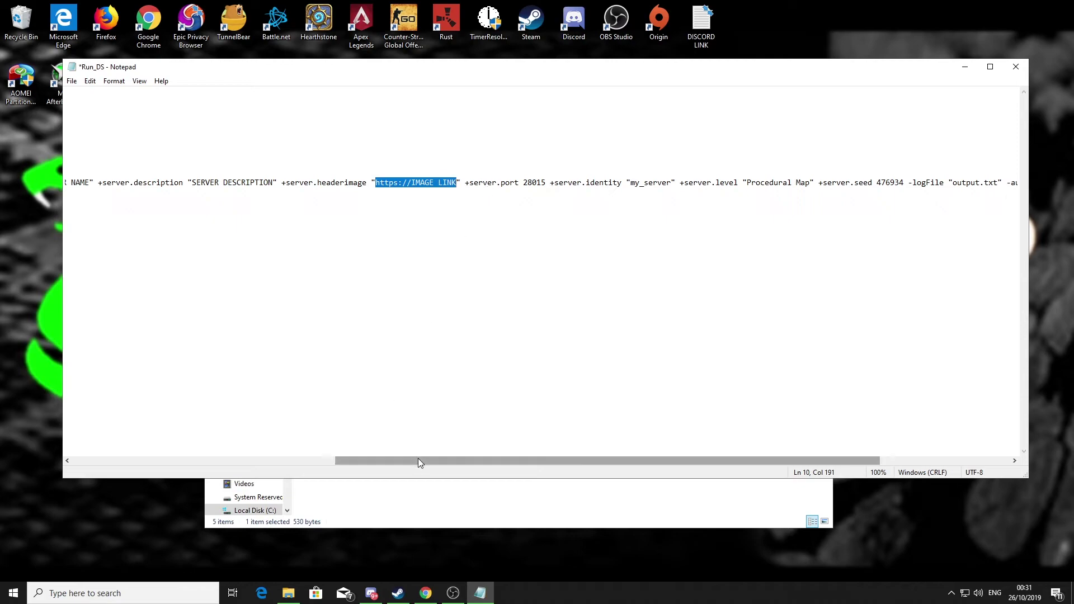
pyautogui.moveTo(420, 460); pyautogui.dragTo(508, 460)
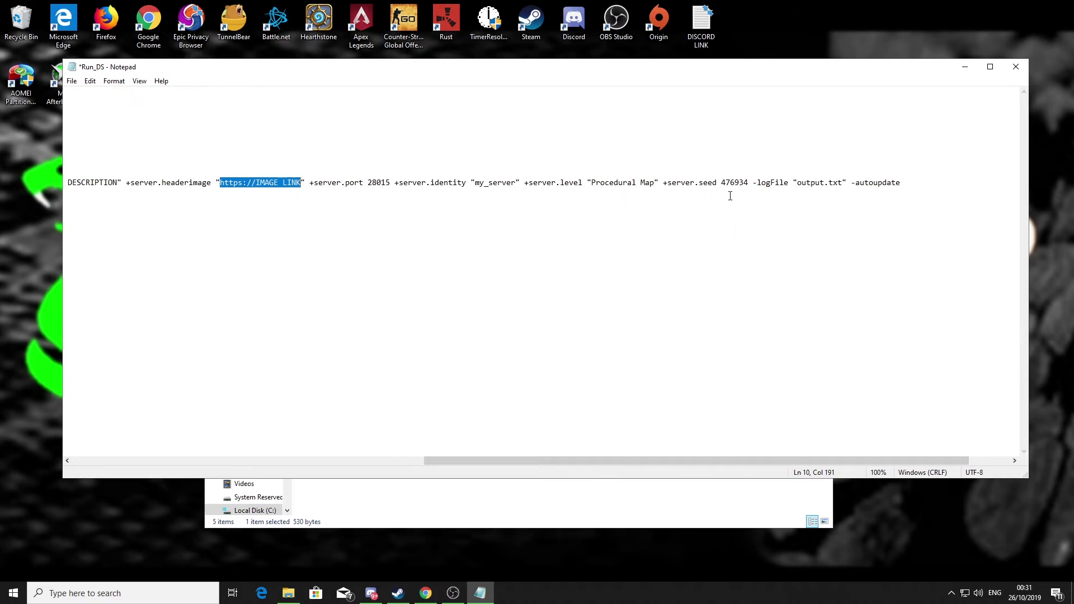
pyautogui.moveTo(722, 182); pyautogui.dragTo(749, 183)
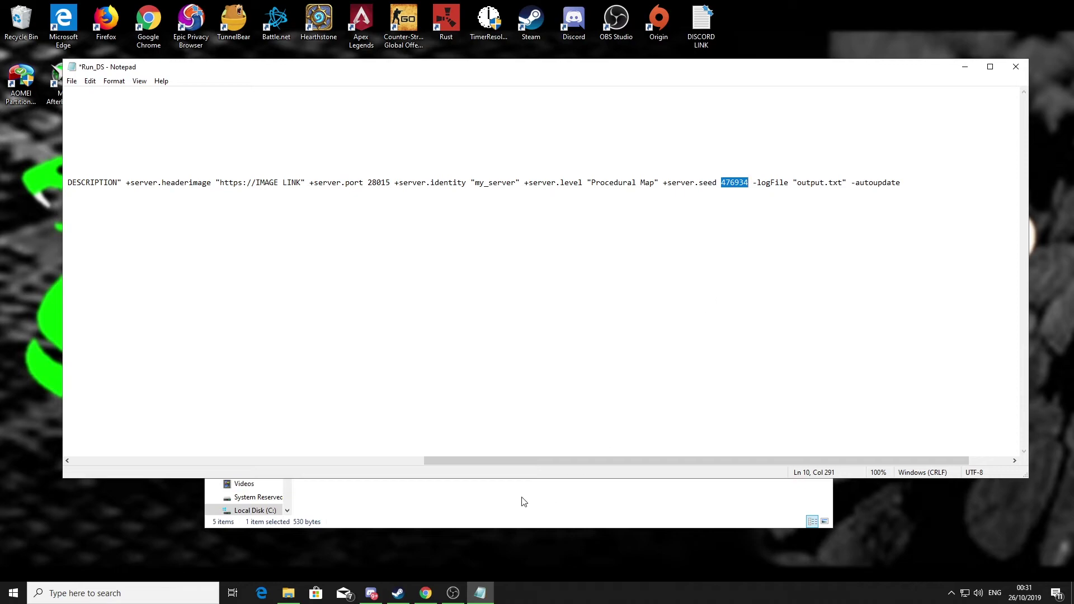
pyautogui.moveTo(522, 462); pyautogui.dragTo(139, 446)
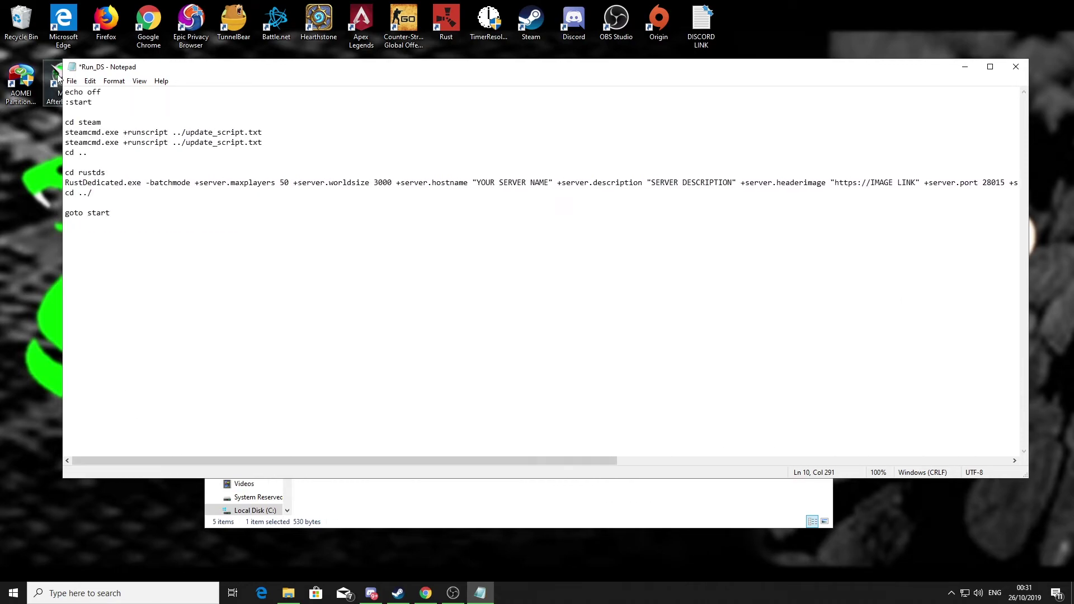
# - Close the Run_DS script in Notepad without saving the changes
pyautogui.click(71, 81)
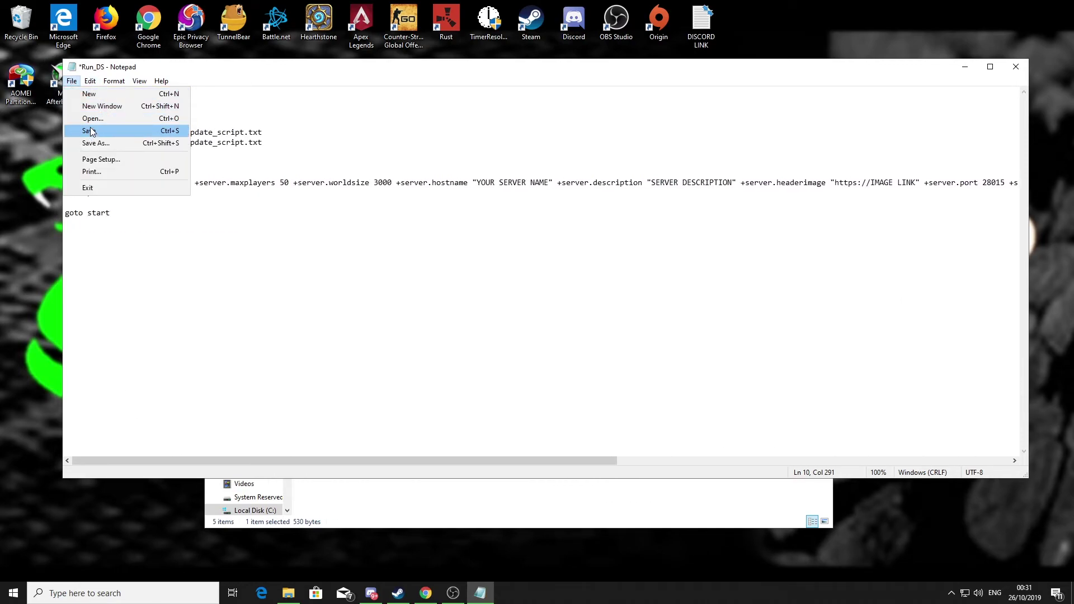
pyautogui.click(170, 276)
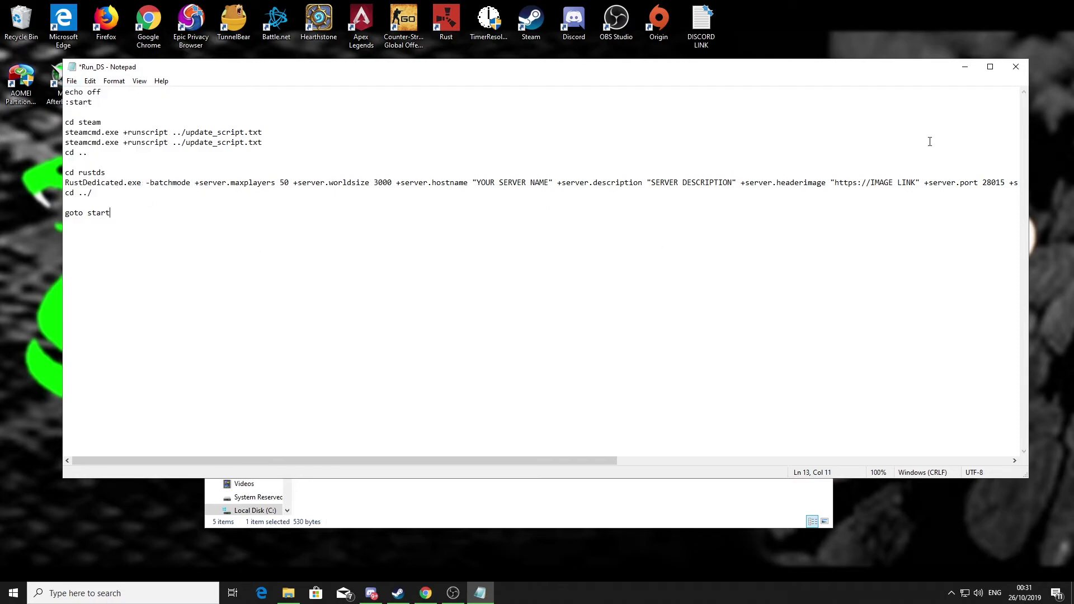
pyautogui.click(1015, 67)
pyautogui.click(572, 305)
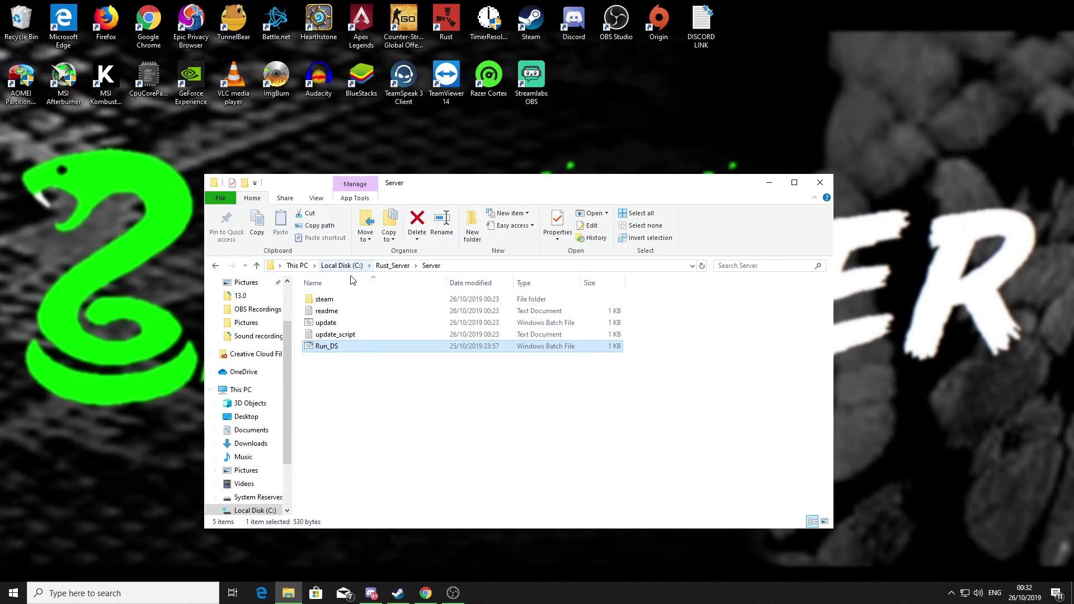
# - Run Run_DS to start the server, then type ownerid at the console after startup completes
pyautogui.doubleClick(326, 348)
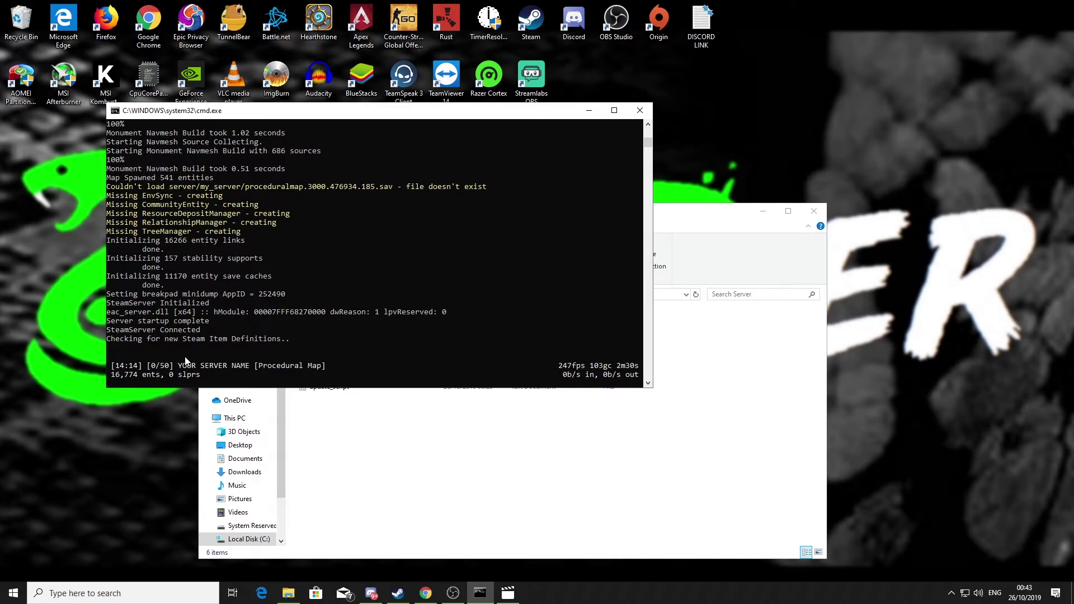
pyautogui.write('ownerid')
# - Copy your Steam profile page address from the Steam client and switch to STEAMID I/O
pyautogui.click(398, 595)
pyautogui.click(276, 28)
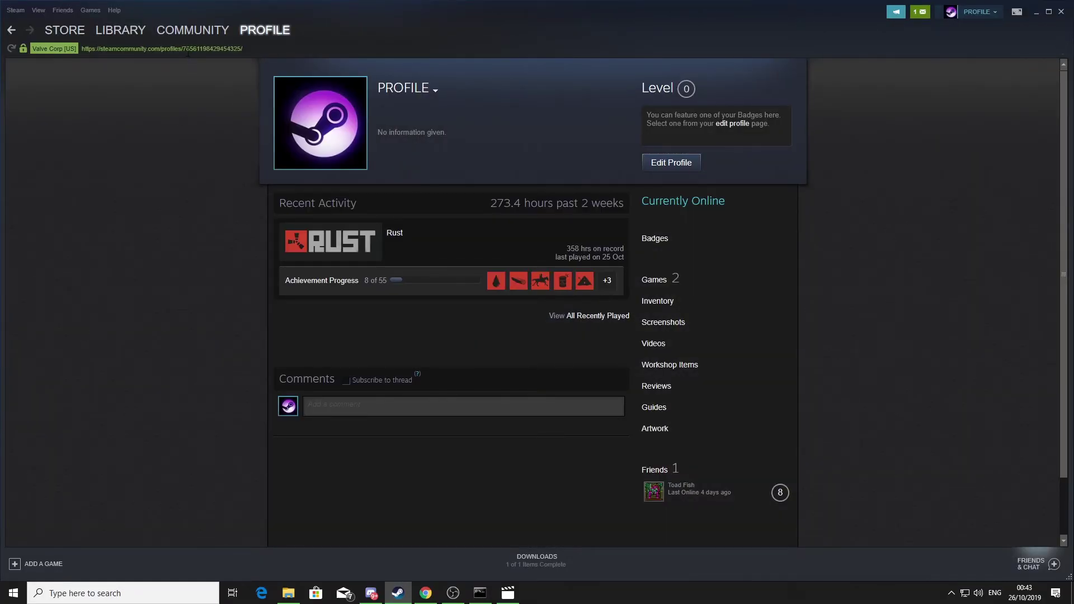
pyautogui.moveTo(183, 48); pyautogui.dragTo(243, 50)
pyautogui.click(249, 48)
pyautogui.moveTo(248, 49); pyautogui.dragTo(82, 48)
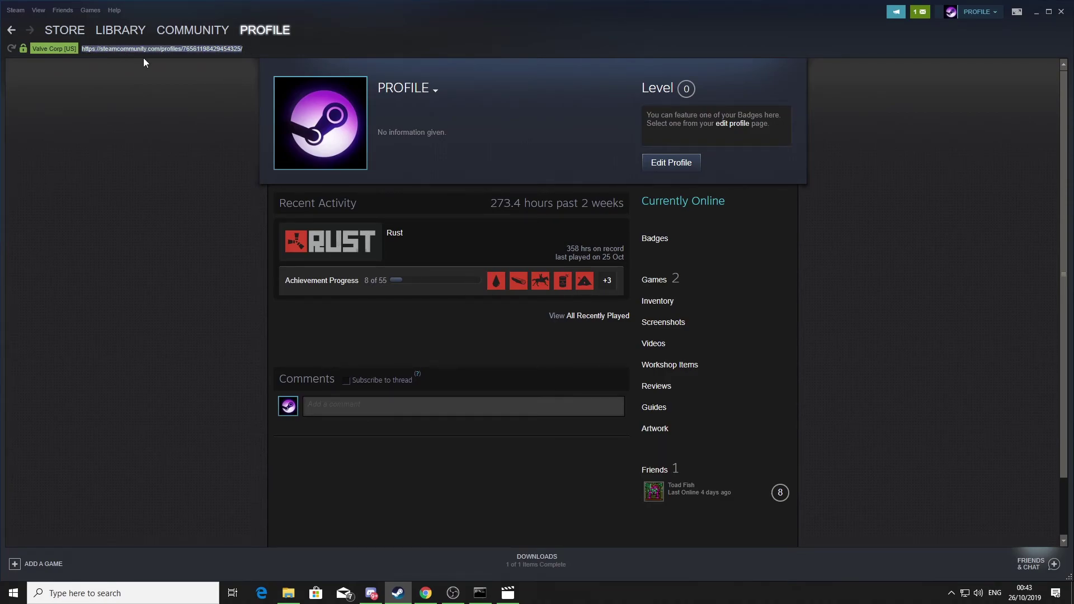
pyautogui.rightClick(161, 49)
pyautogui.click(169, 58)
pyautogui.click(426, 593)
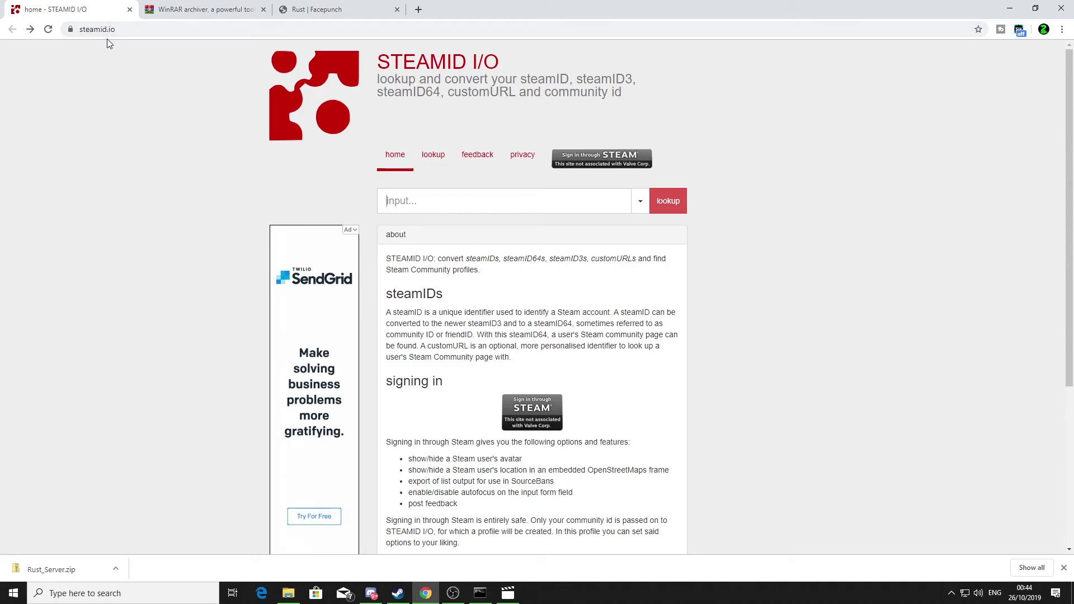
# - Paste the profile address into STEAMID I/O, look it up and copy the steamID64
pyautogui.rightClick(434, 202)
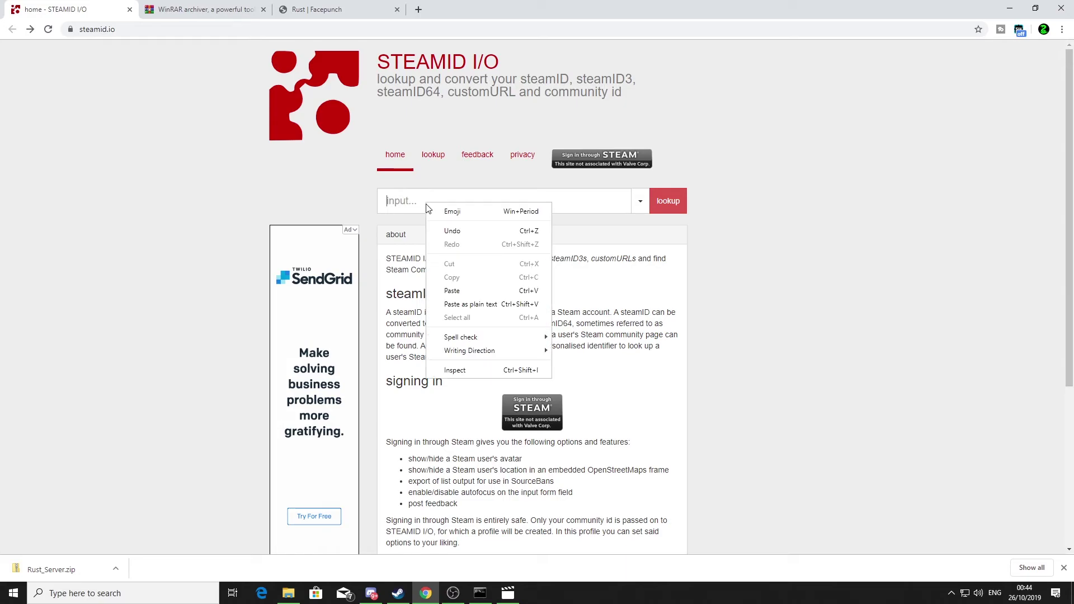
pyautogui.click(451, 288)
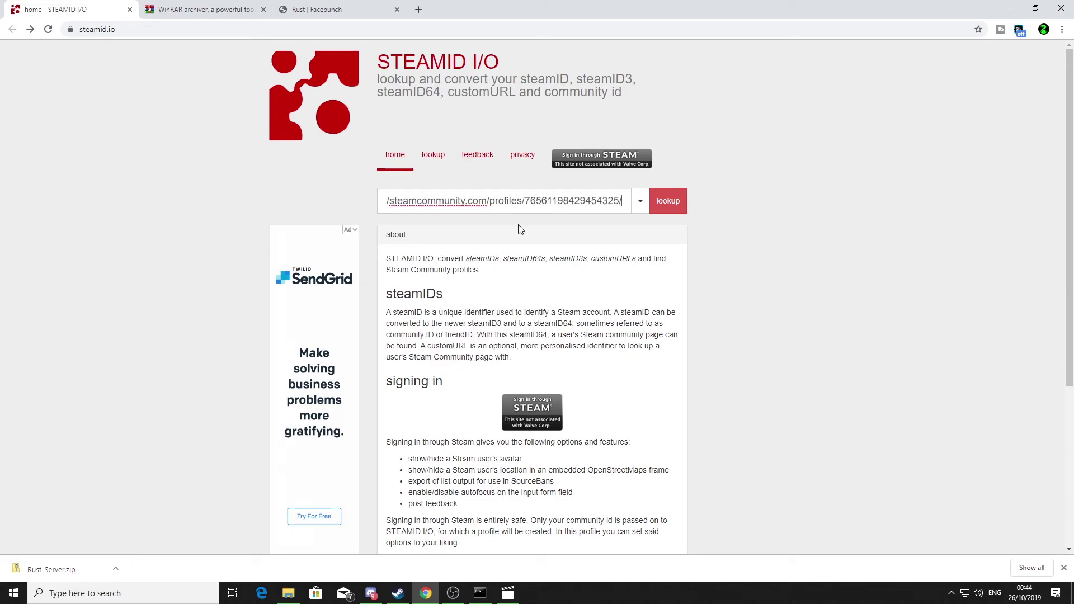
pyautogui.click(668, 205)
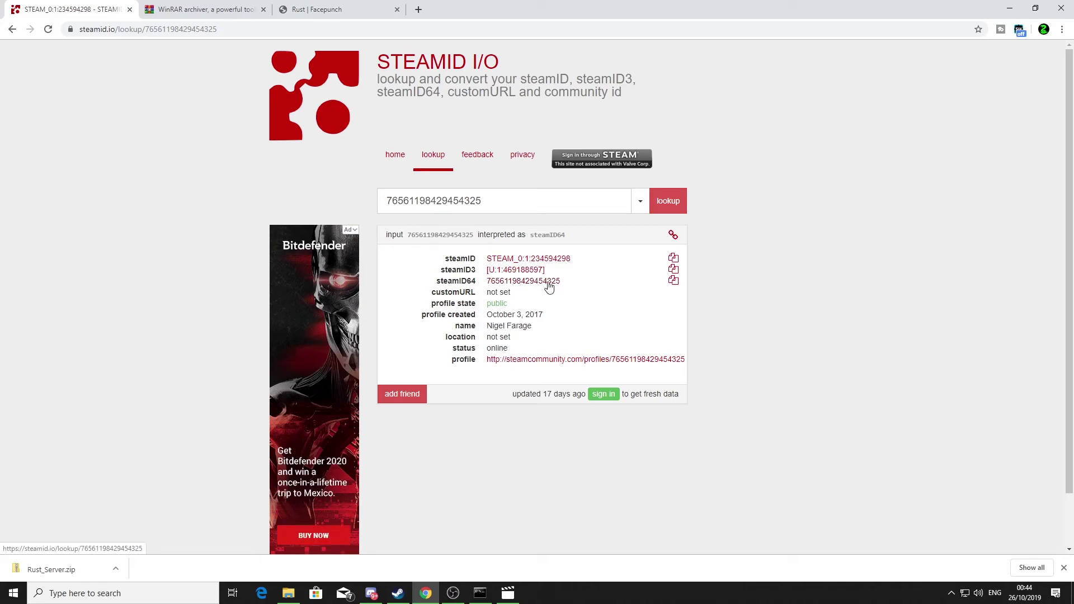
pyautogui.click(674, 281)
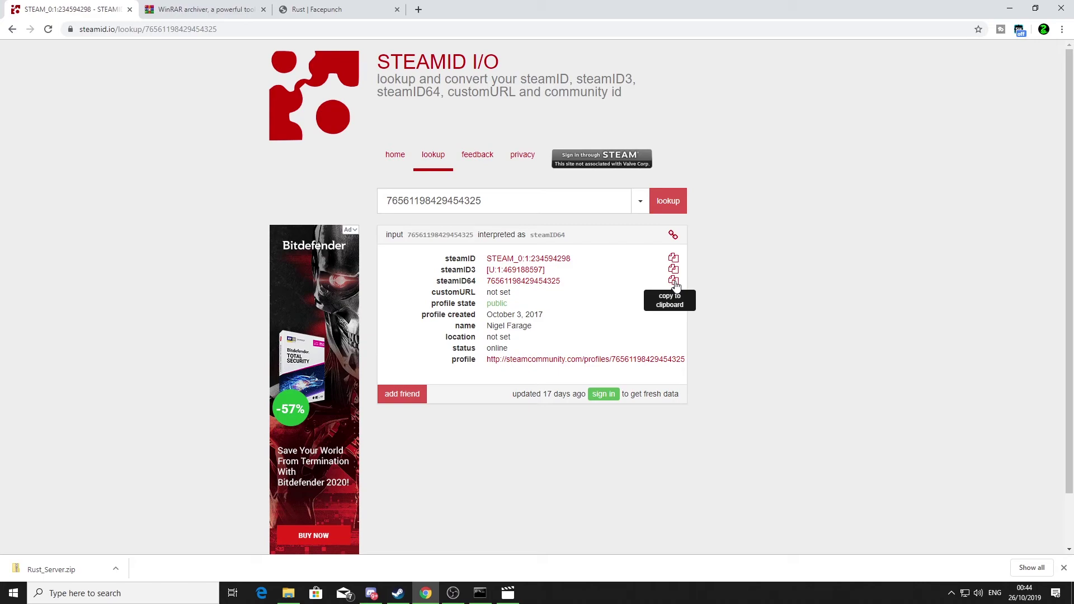
pyautogui.click(674, 282)
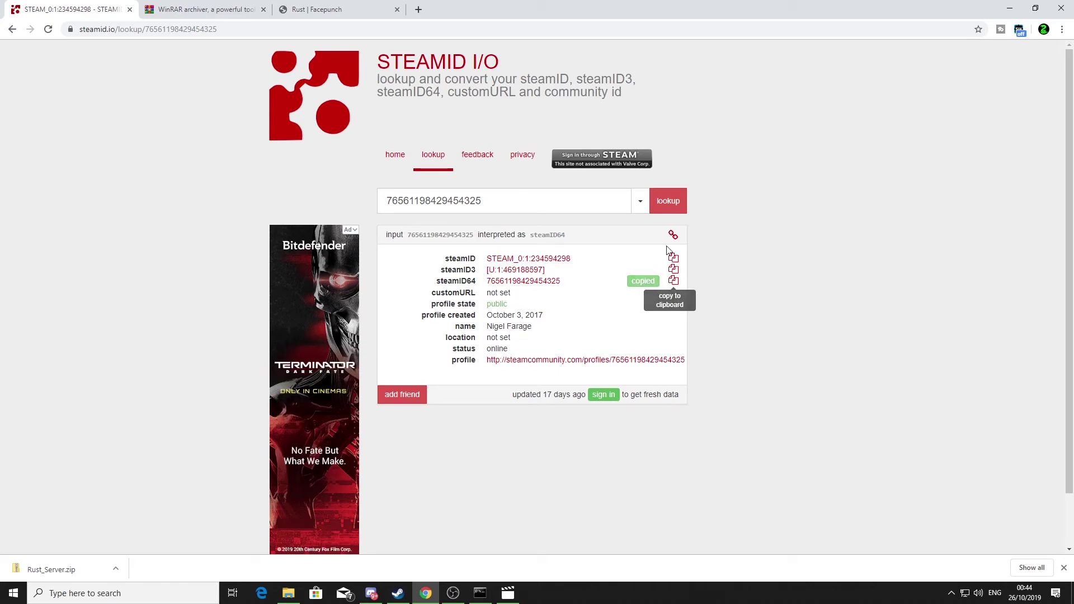
pyautogui.click(1016, 10)
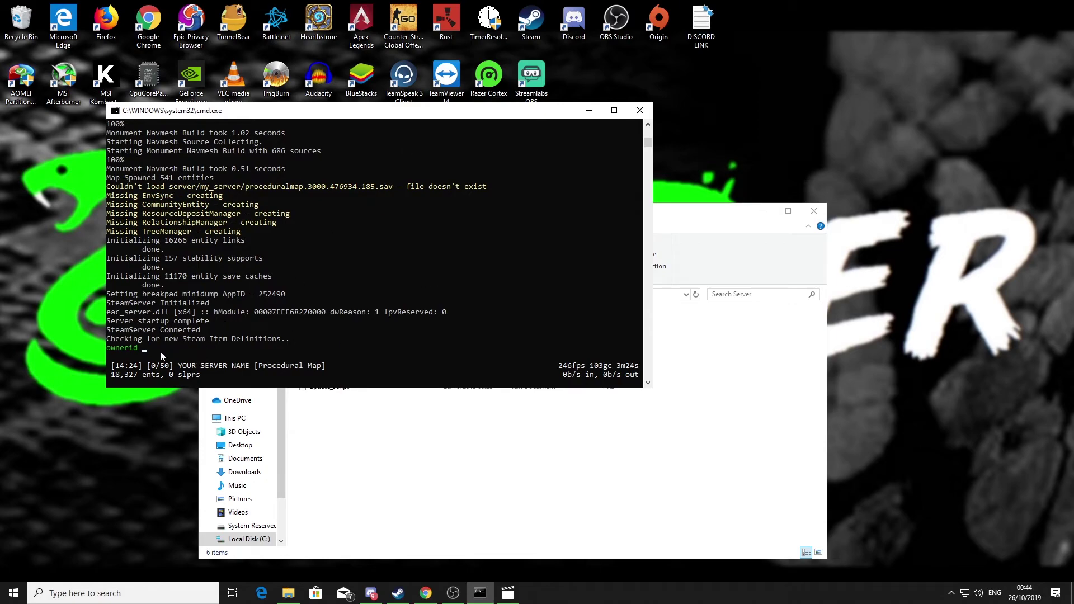
# - Register your steamID64 as server owner with ownerid, discarding a started moderatorid line
pyautogui.write('76561198429454325')
pyautogui.press('Return')
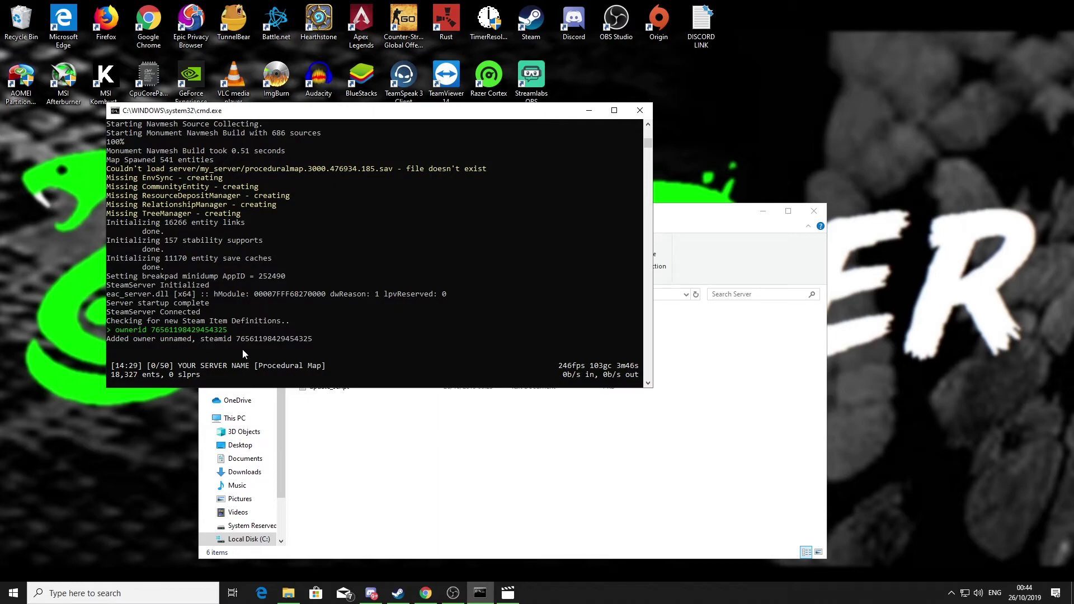
pyautogui.write('moderatorid')
pyautogui.hotkey('ctrl', 'v')
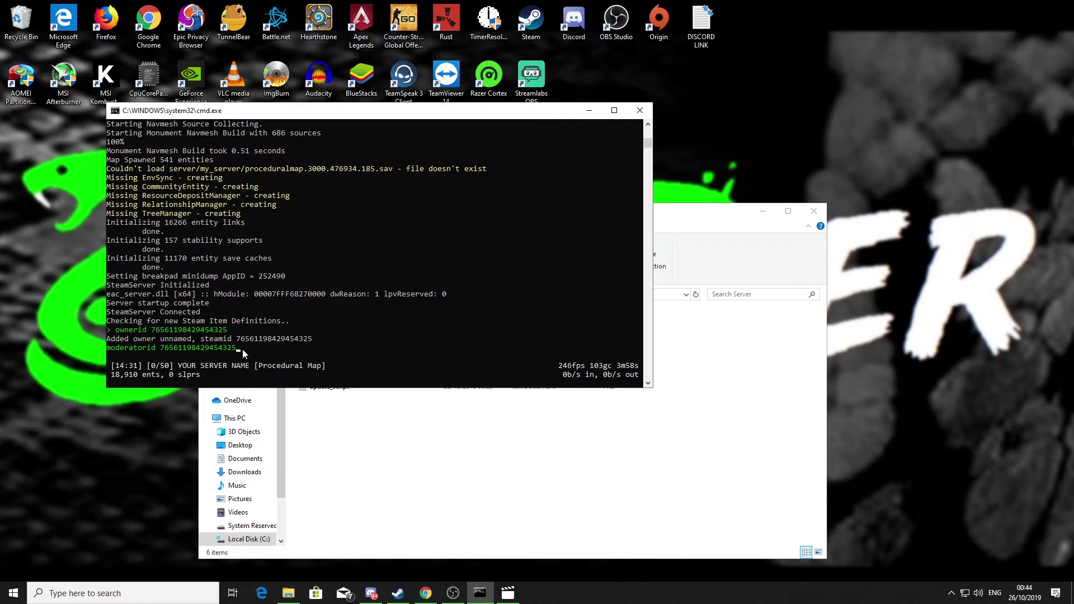
pyautogui.press('BackSpace')
pyautogui.press('BackSpace')
pyautogui.press('BackSpace')
pyautogui.press('BackSpace')
pyautogui.press('BackSpace')
pyautogui.press('BackSpace')
pyautogui.press('BackSpace')
pyautogui.press('BackSpace')
pyautogui.press('BackSpace')
pyautogui.press('BackSpace')
pyautogui.press('BackSpace')
pyautogui.press('BackSpace')
pyautogui.press('BackSpace')
pyautogui.press('BackSpace')
pyautogui.press('BackSpace')
pyautogui.press('BackSpace')
pyautogui.press('BackSpace')
pyautogui.press('BackSpace')
pyautogui.press('BackSpace')
pyautogui.press('BackSpace')
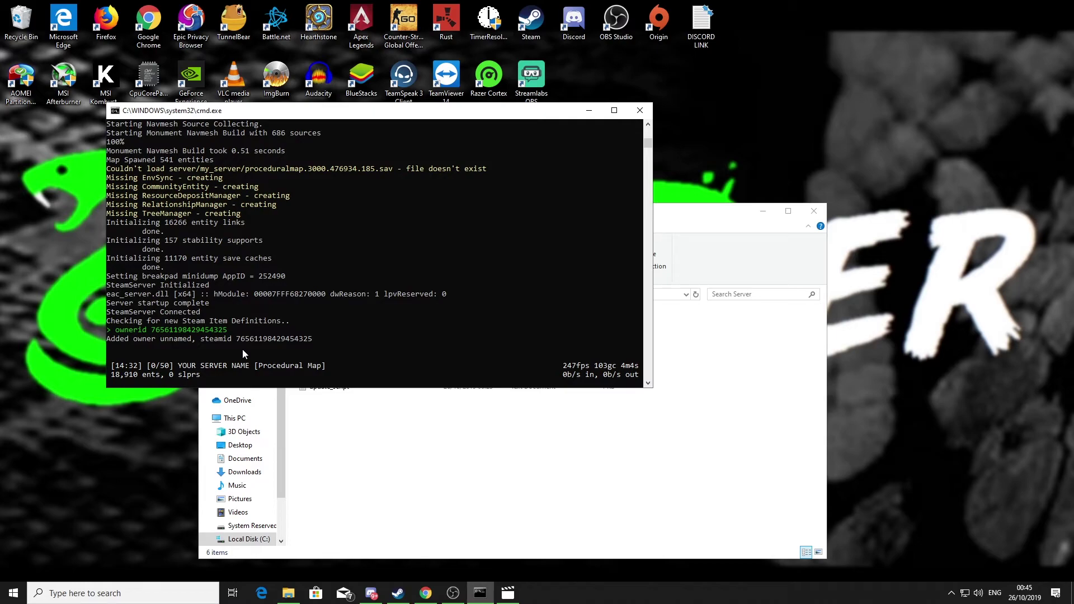
# - Save the server configuration with writecfg, fixing the 'writecgf' typo
pyautogui.write('write')
pyautogui.write('cgf')
pyautogui.press('BackSpace')
pyautogui.press('BackSpace')
pyautogui.write('fg')
pyautogui.press('Return')
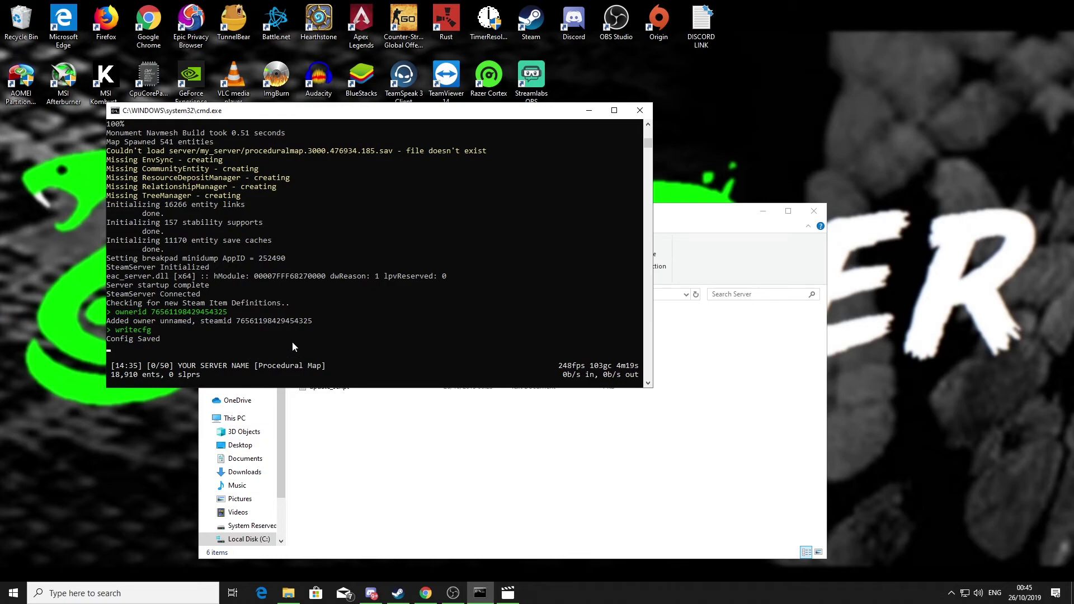
# - Minimize the server console, close the Server folder and launch the Rust client from the desktop
pyautogui.click(590, 111)
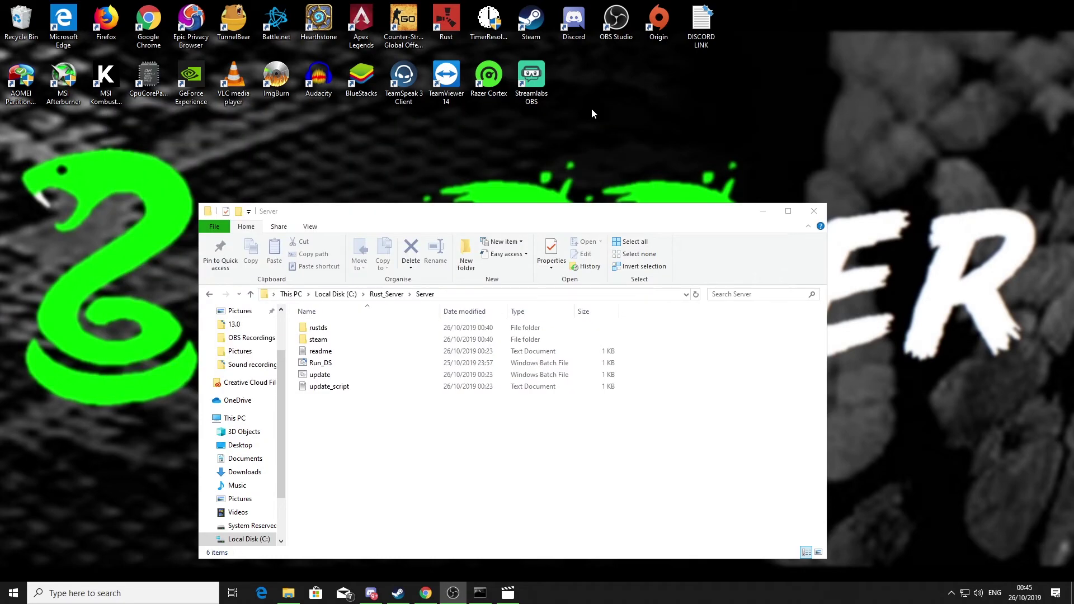
pyautogui.click(480, 593)
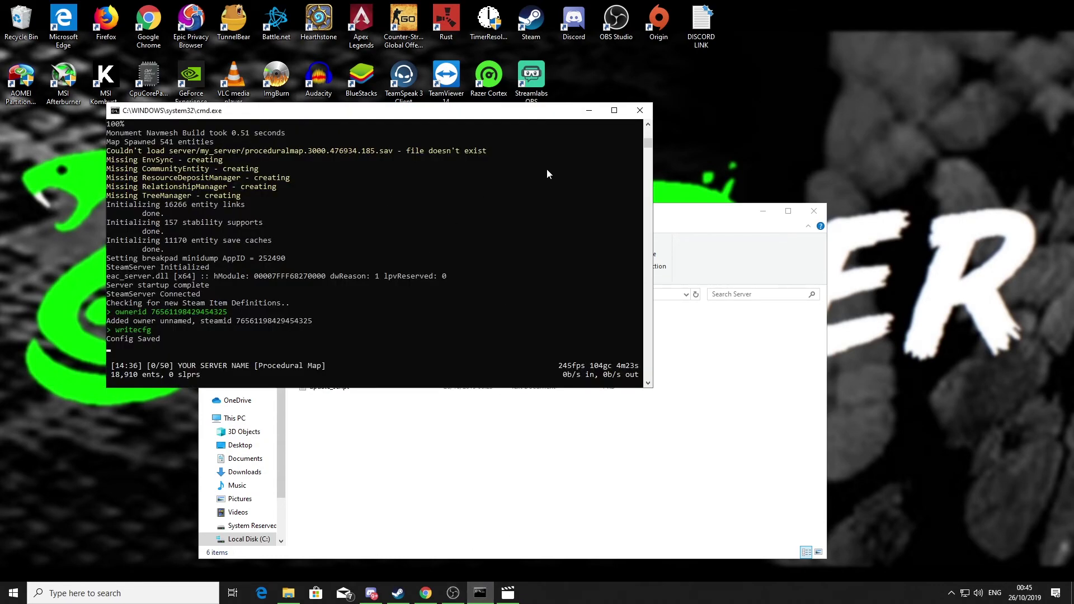
pyautogui.click(589, 112)
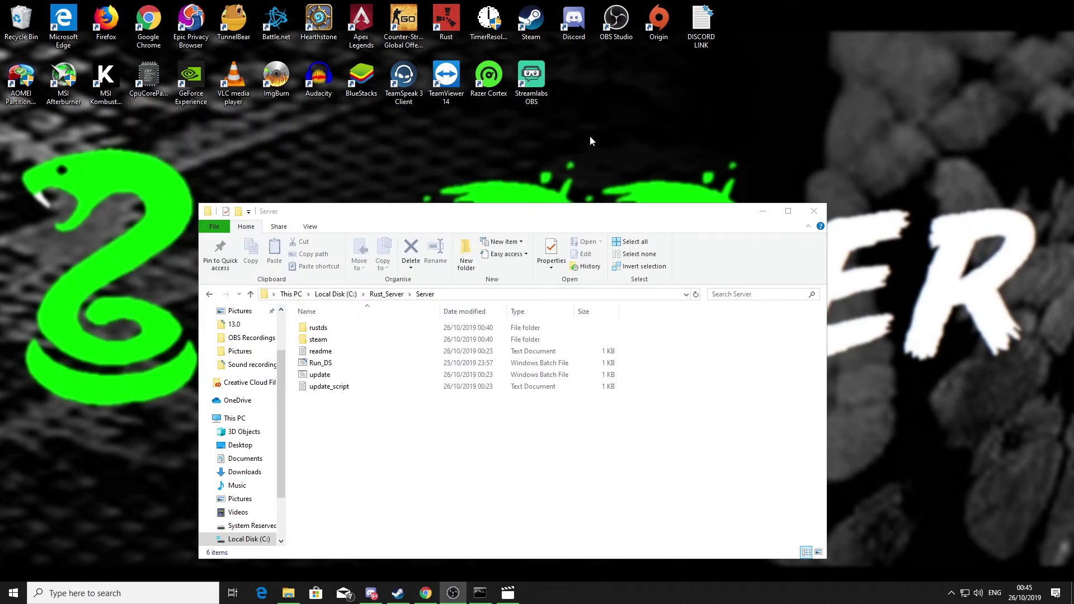
pyautogui.click(815, 212)
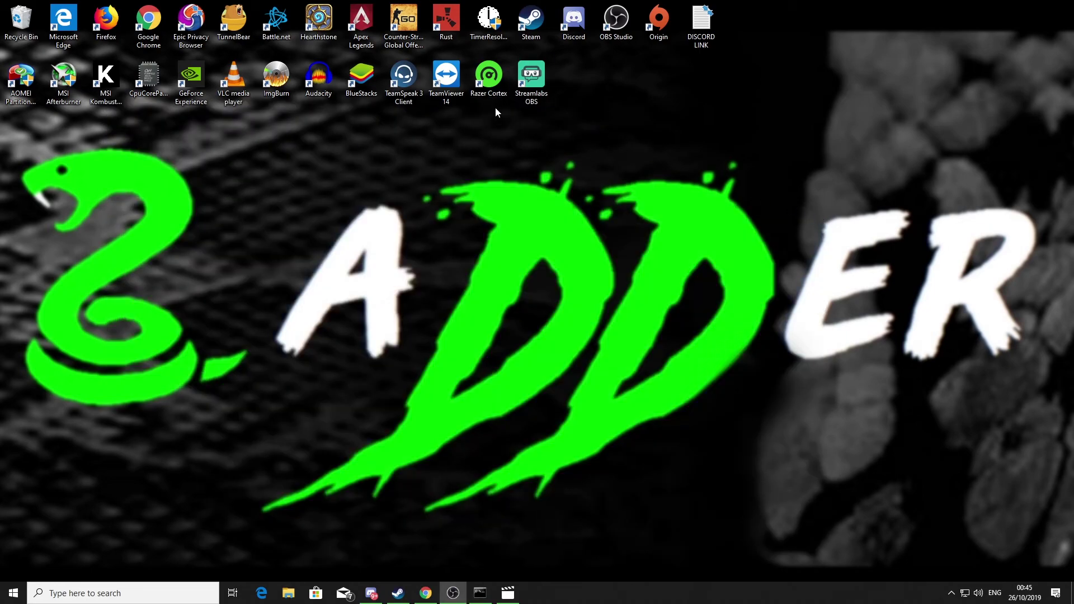
pyautogui.doubleClick(446, 22)
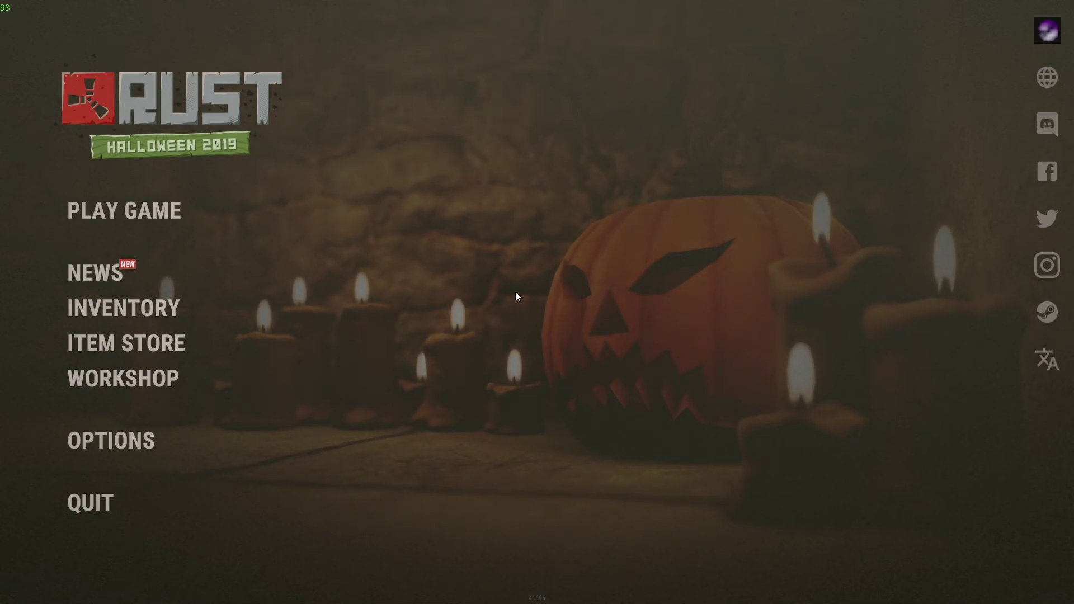
# - Run client.connect localhost:28015 in the F1 console and let the world load
pyautogui.press('F1')
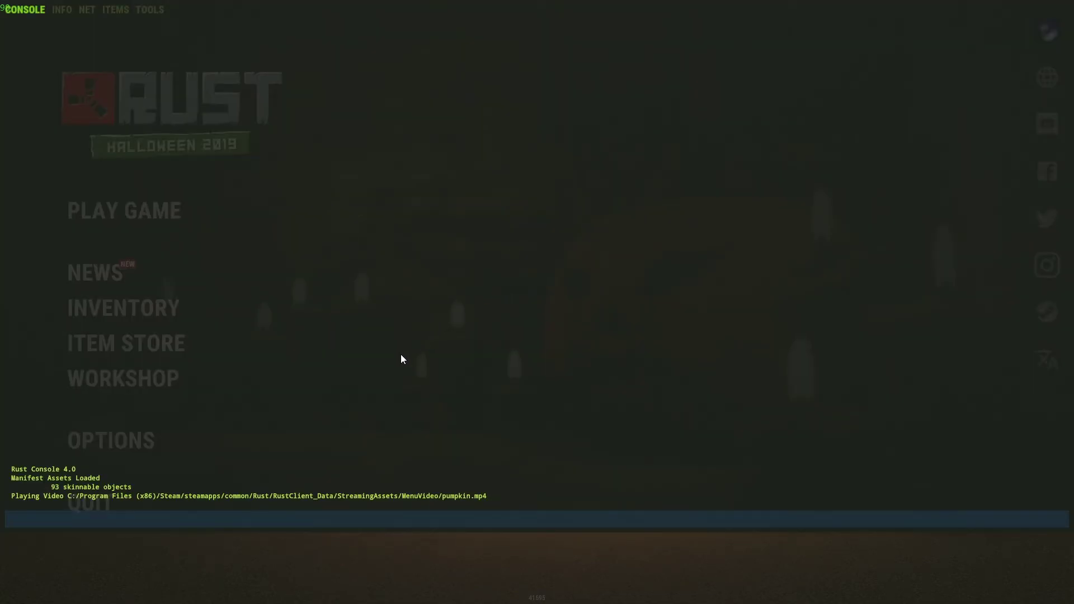
pyautogui.write('client')
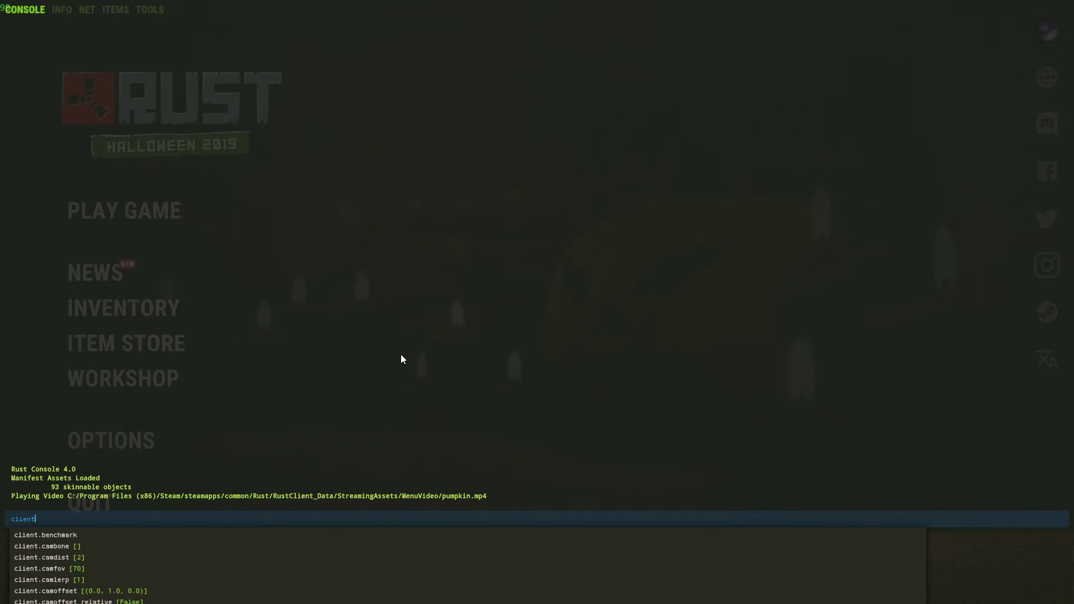
pyautogui.write('.connec')
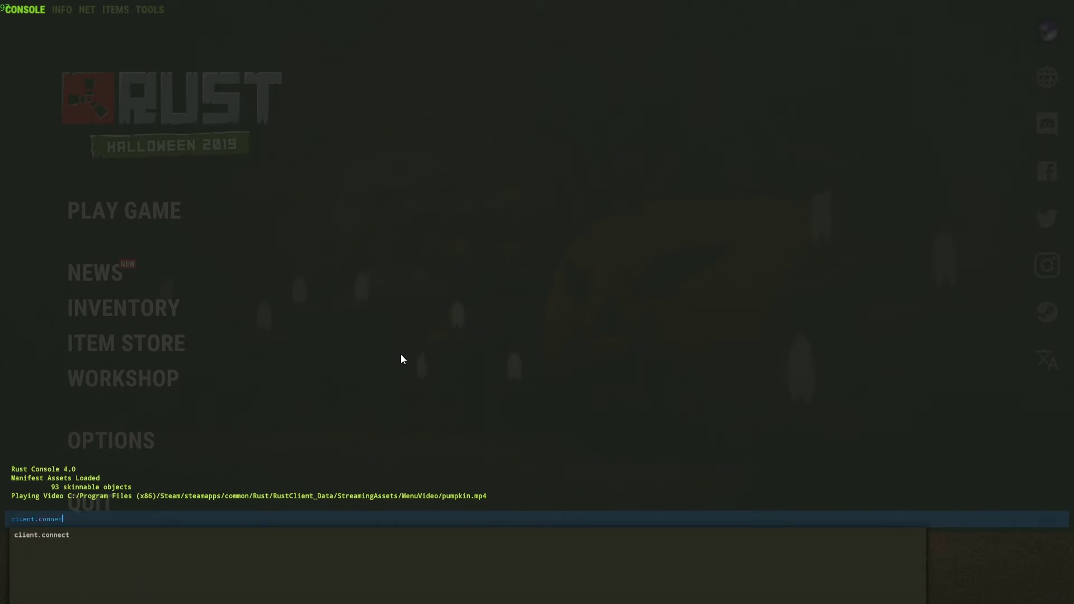
pyautogui.write('t l')
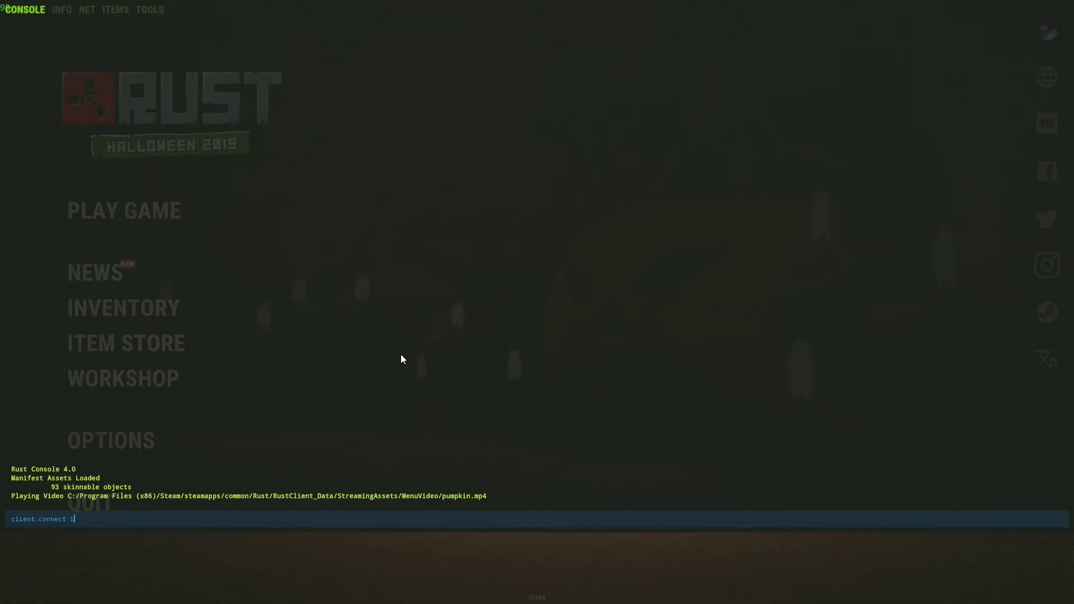
pyautogui.write('ocalhos')
pyautogui.write('t:28015')
pyautogui.press('Return')
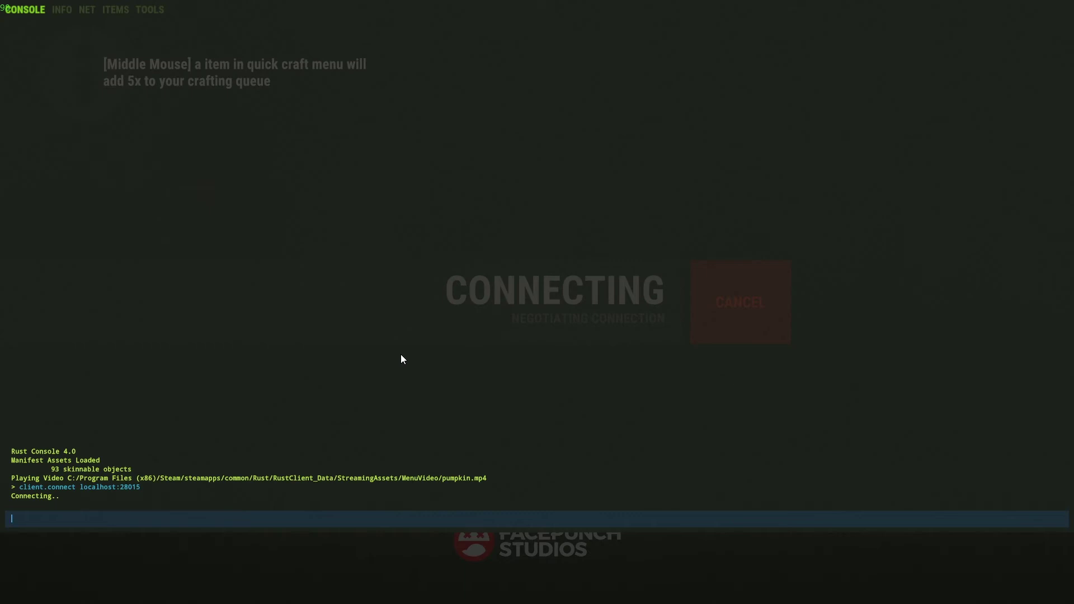
pyautogui.press('F1')
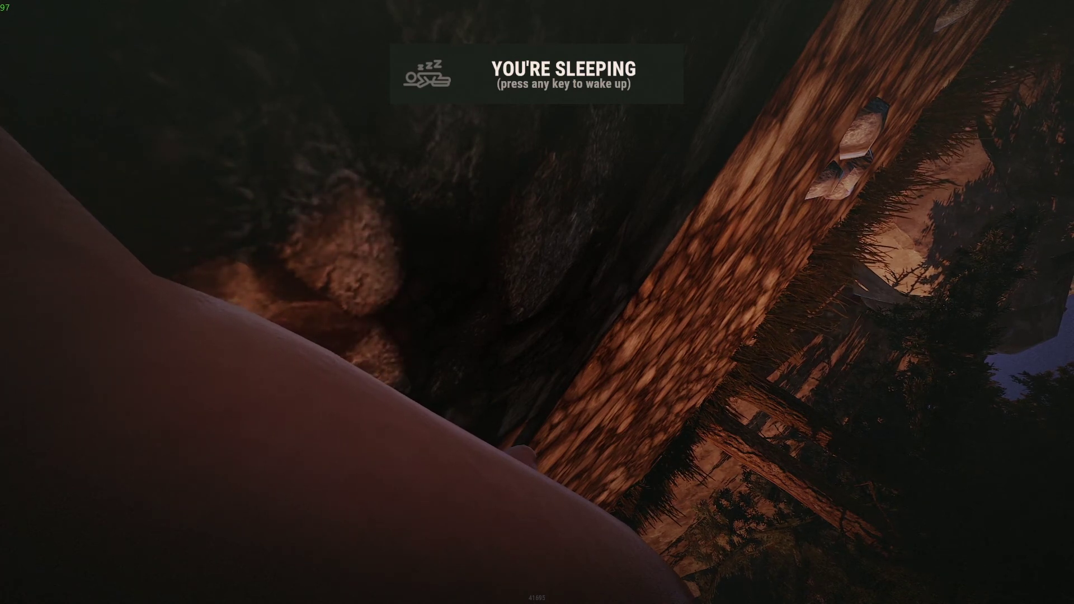
# - Wake the character and walk forward through the bushes past the rock, then step back
pyautogui.press('space')
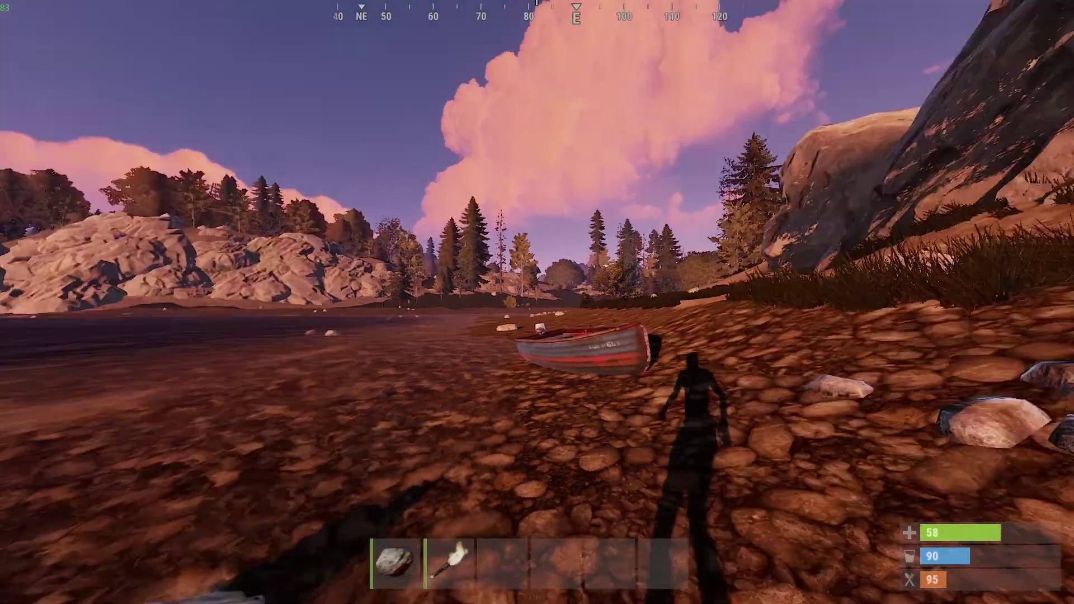
pyautogui.moveTo(537, 302)
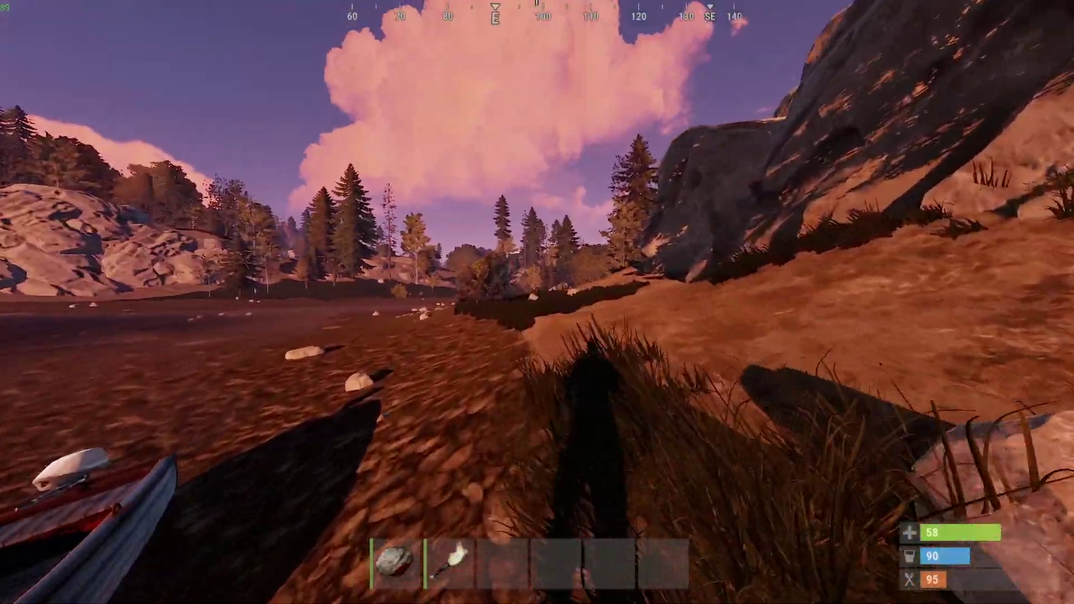
pyautogui.press('w')
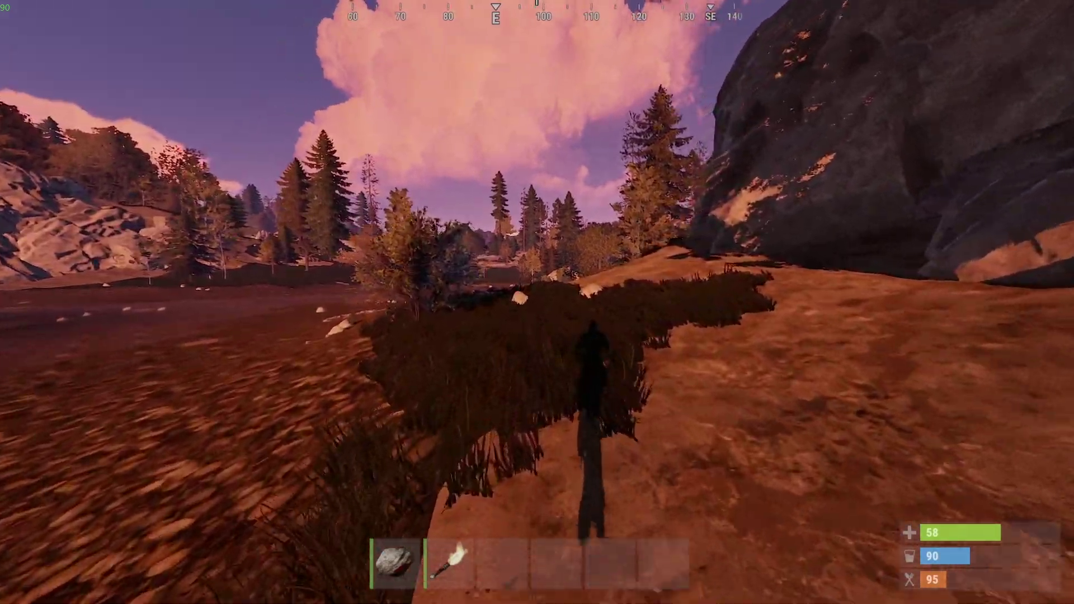
pyautogui.press('w')
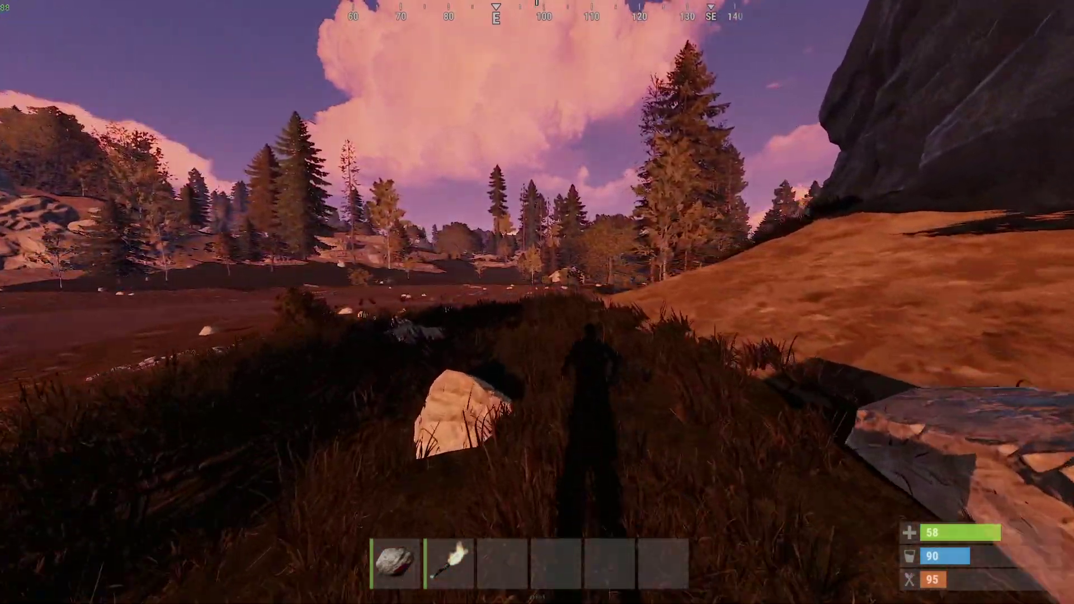
pyautogui.press('w')
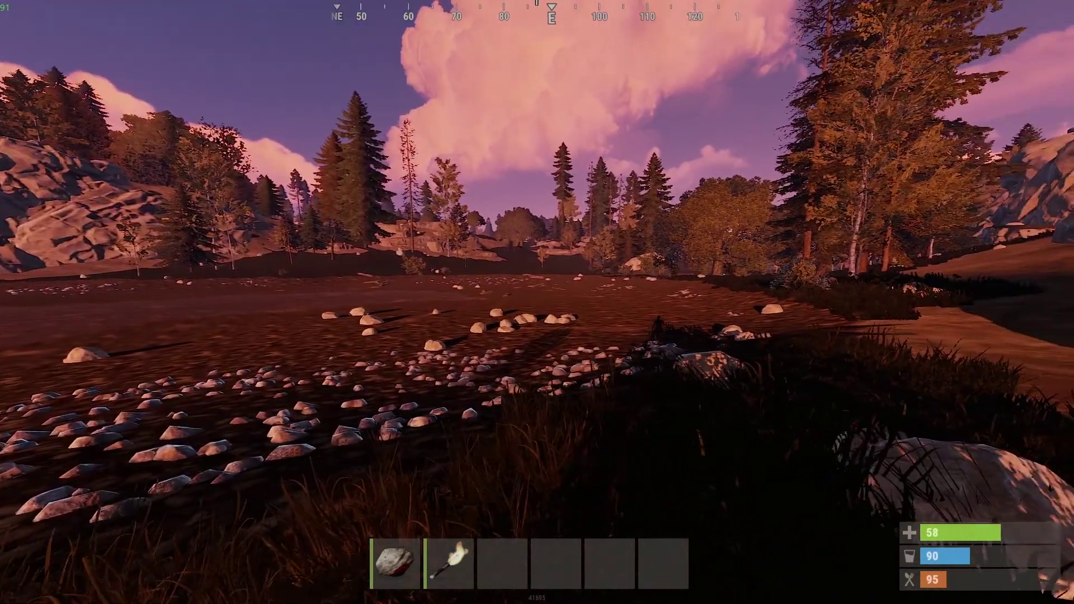
pyautogui.press('s')
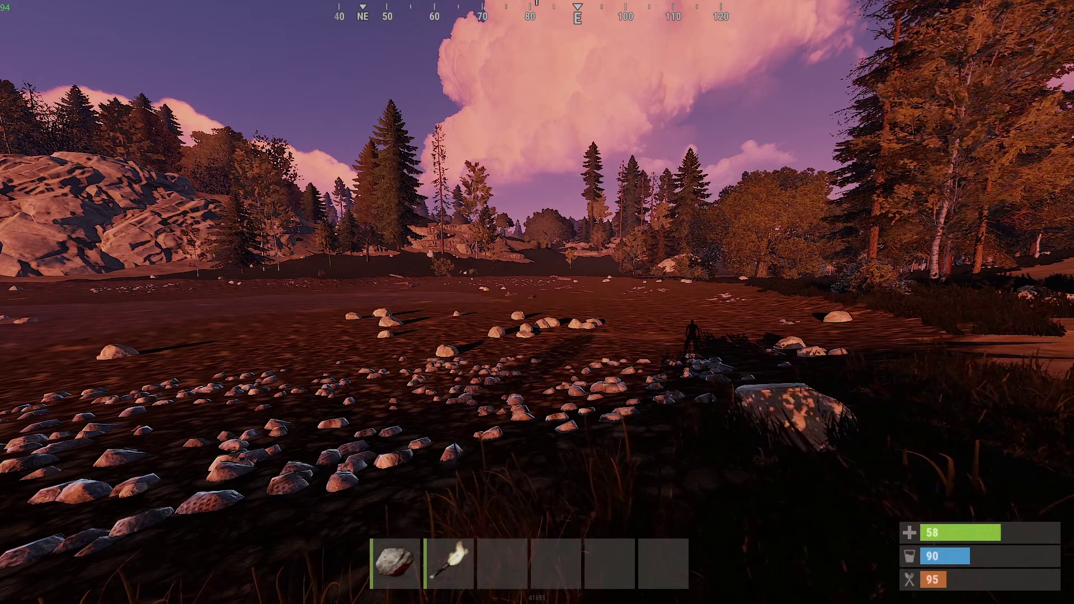
# - Spawn an Assault Rifle and 1000 rounds of 5.56 Rifle Ammo from the ITEMS list
pyautogui.press('F1')
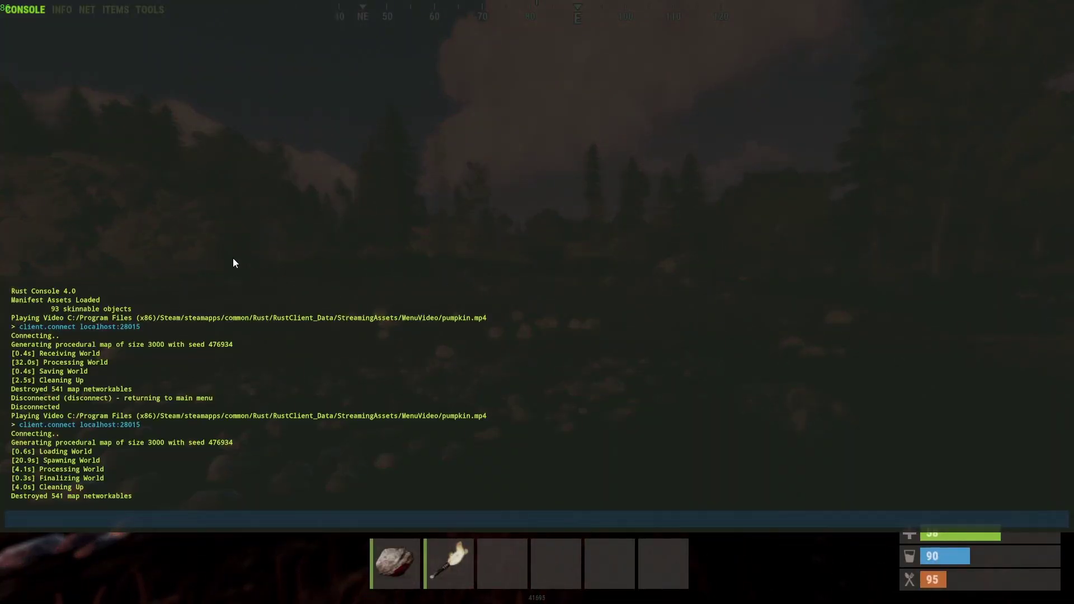
pyautogui.click(122, 19)
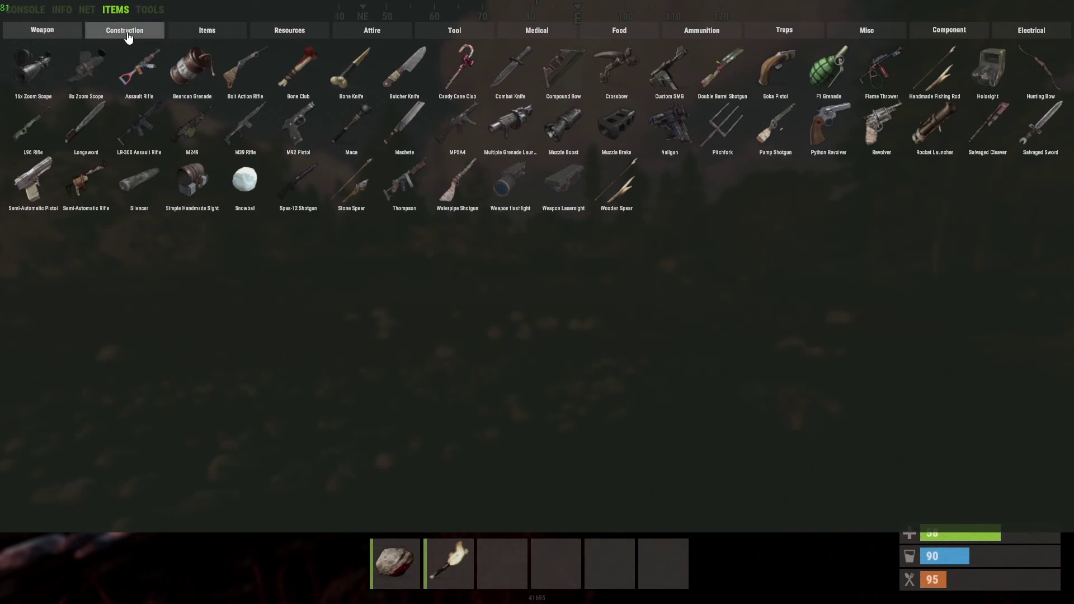
pyautogui.click(138, 79)
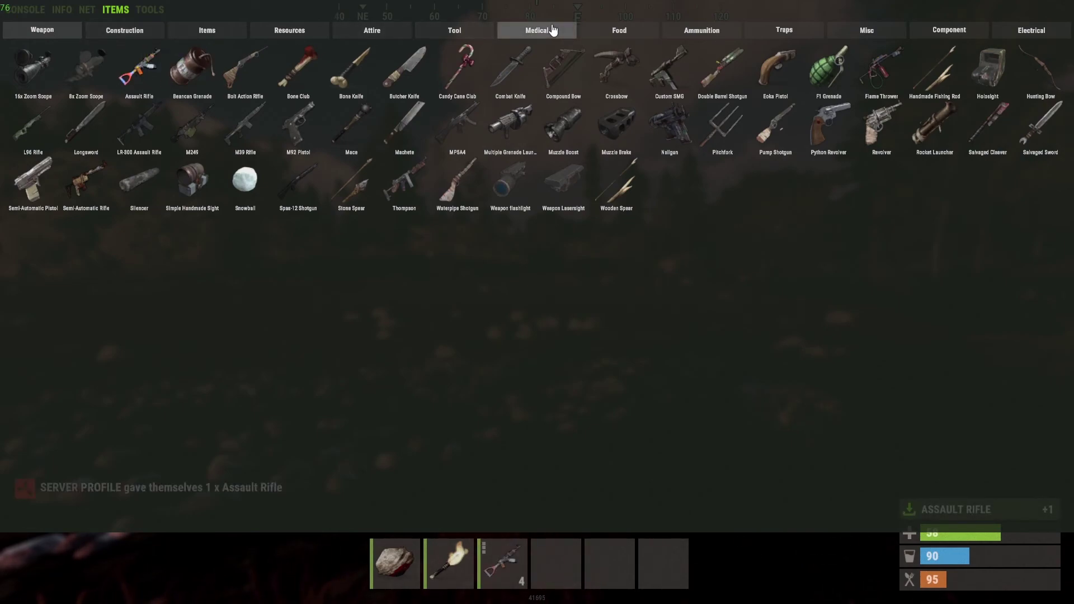
pyautogui.click(700, 36)
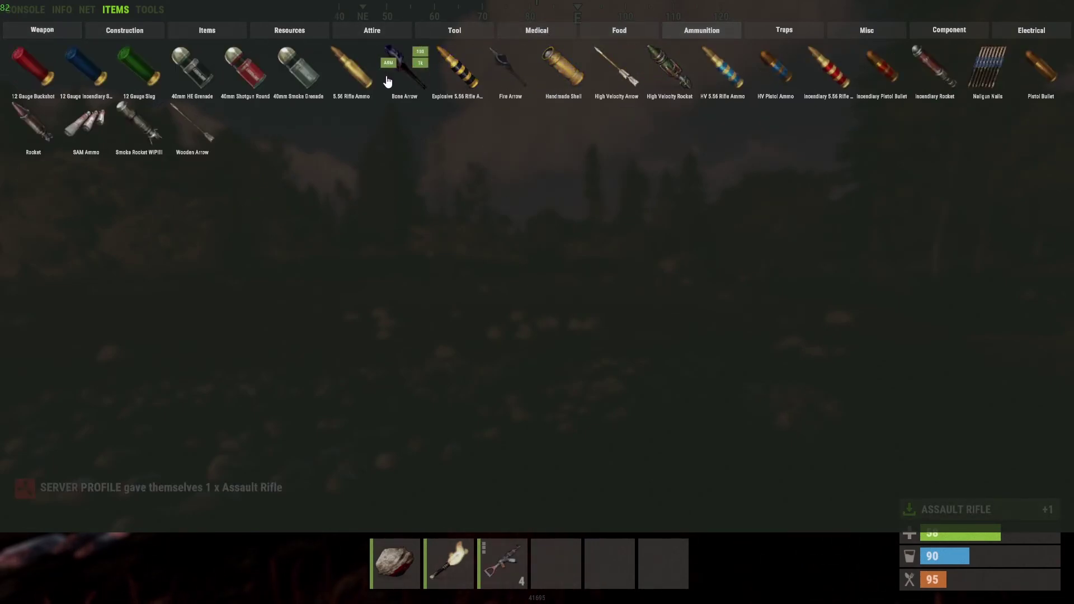
pyautogui.click(366, 65)
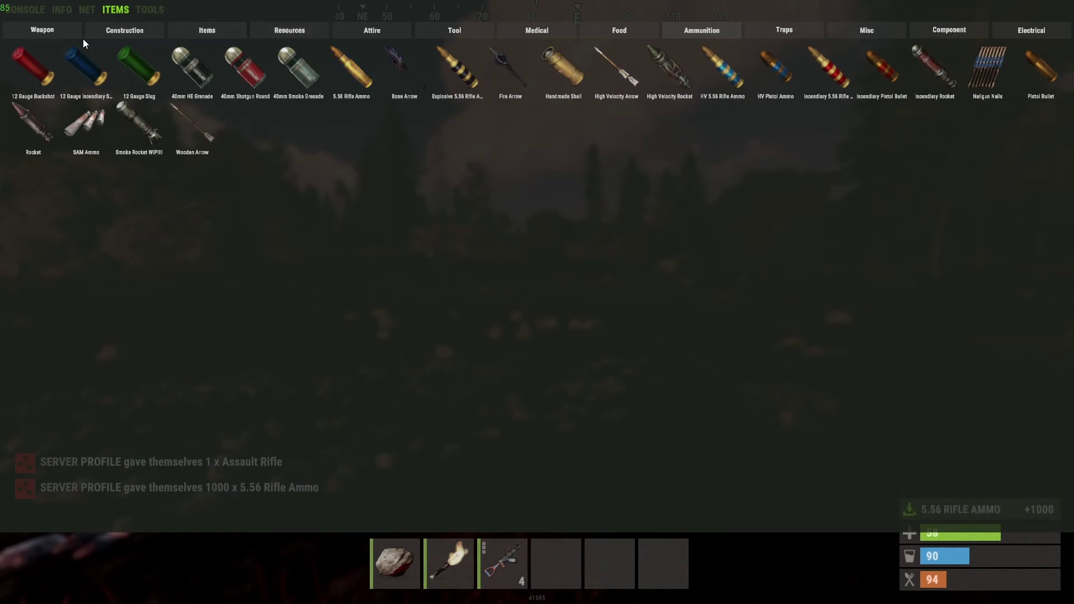
# - Browse the item categories to Food and spawn two Pumpkins
pyautogui.click(125, 35)
pyautogui.click(207, 32)
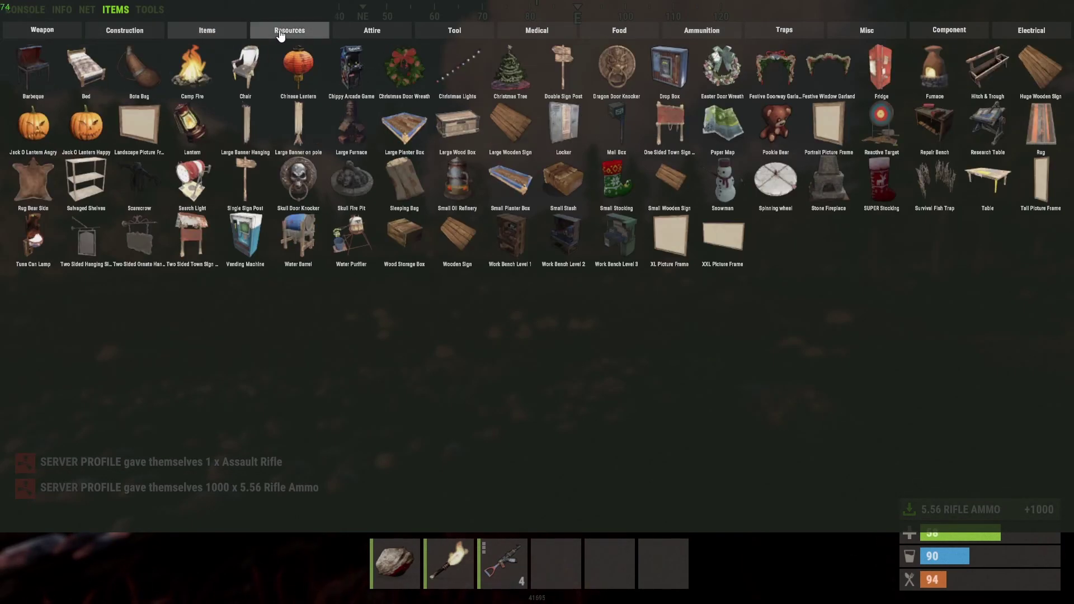
pyautogui.click(290, 32)
pyautogui.click(372, 32)
pyautogui.click(454, 35)
pyautogui.click(537, 31)
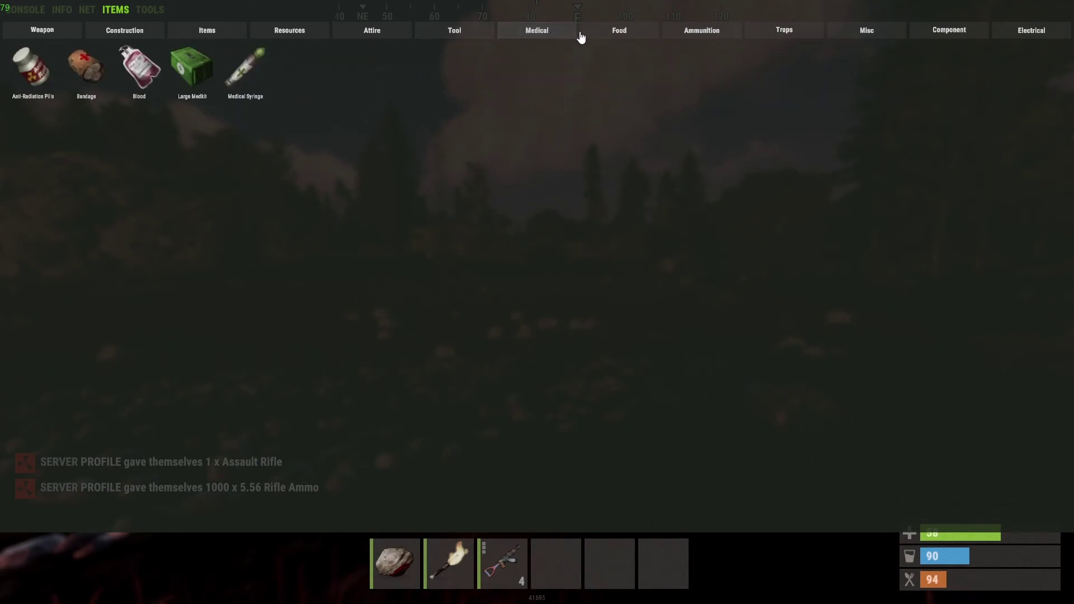
pyautogui.click(630, 34)
pyautogui.click(703, 34)
pyautogui.click(619, 34)
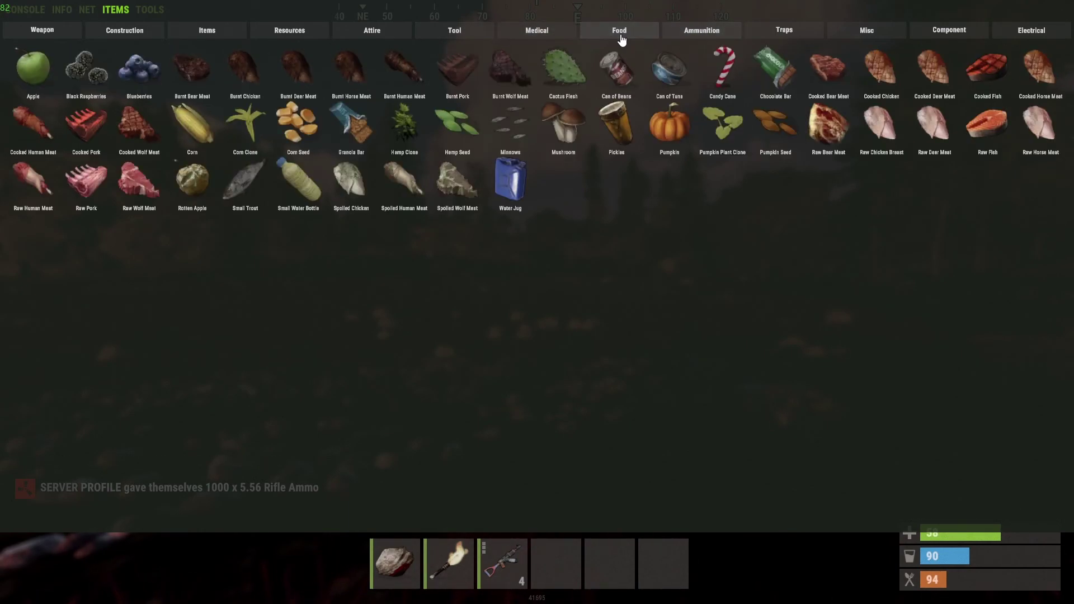
pyautogui.click(666, 137)
pyautogui.click(666, 137)
pyautogui.click(666, 137)
pyautogui.click(666, 137)
pyautogui.click(666, 137)
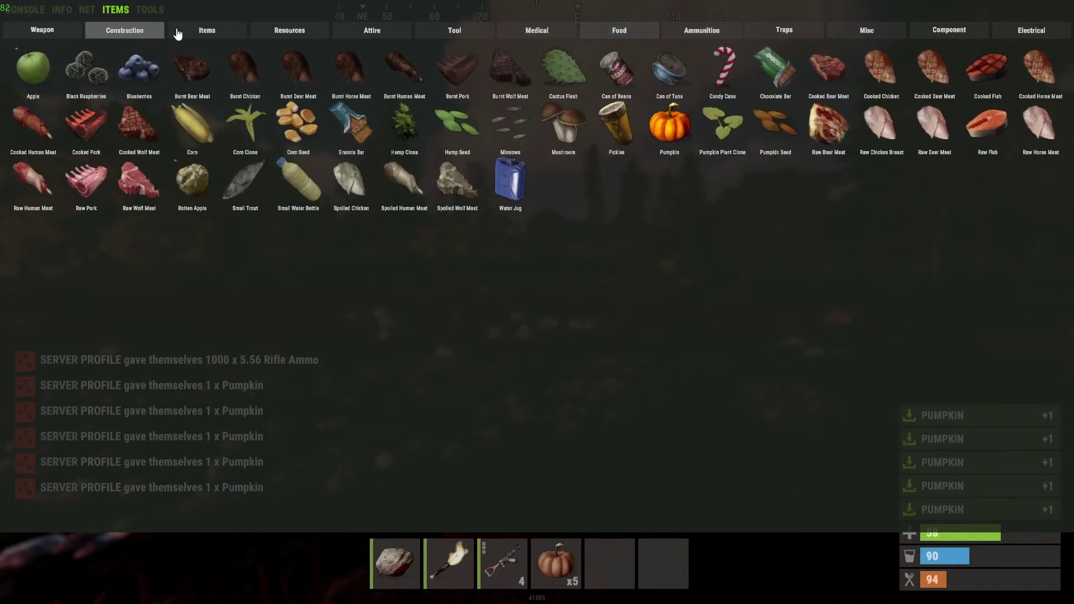
# - Under Resources, spawn Wood: one, then 100, then several more batches
pyautogui.click(372, 32)
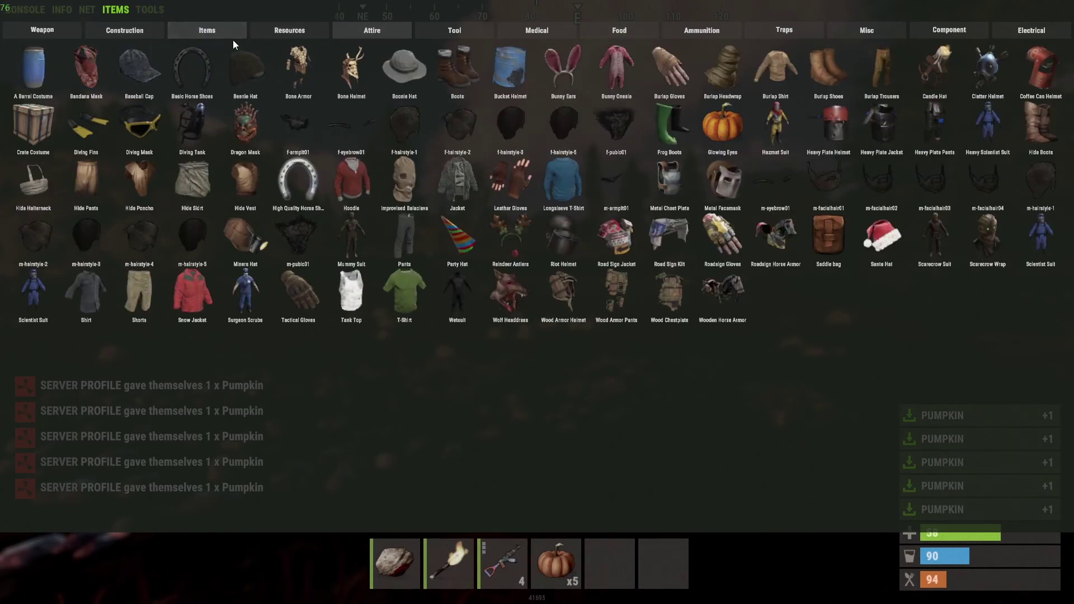
pyautogui.click(298, 34)
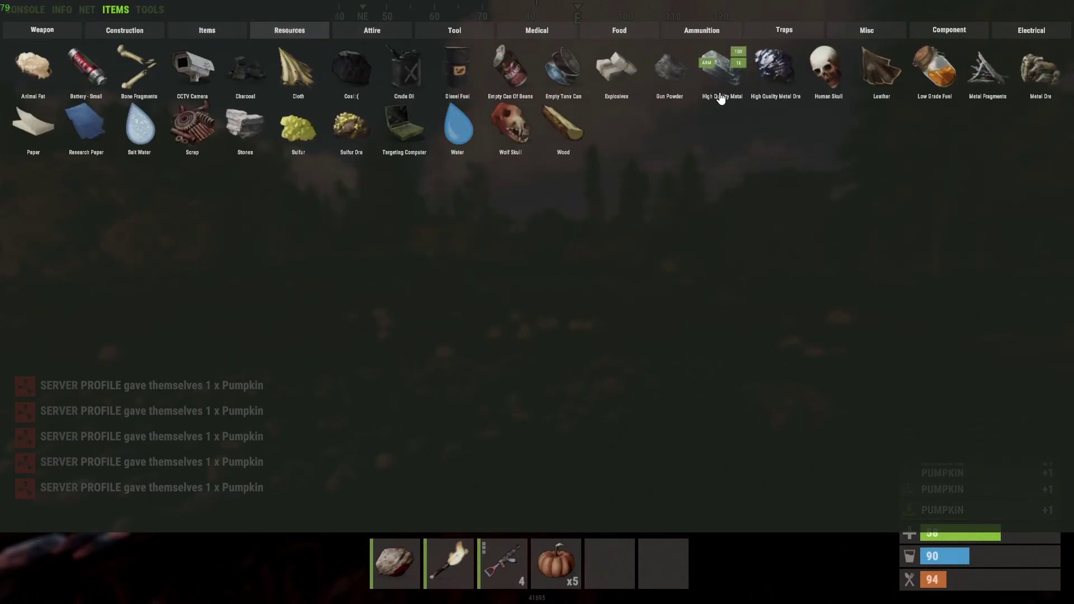
pyautogui.moveTo(564, 132)
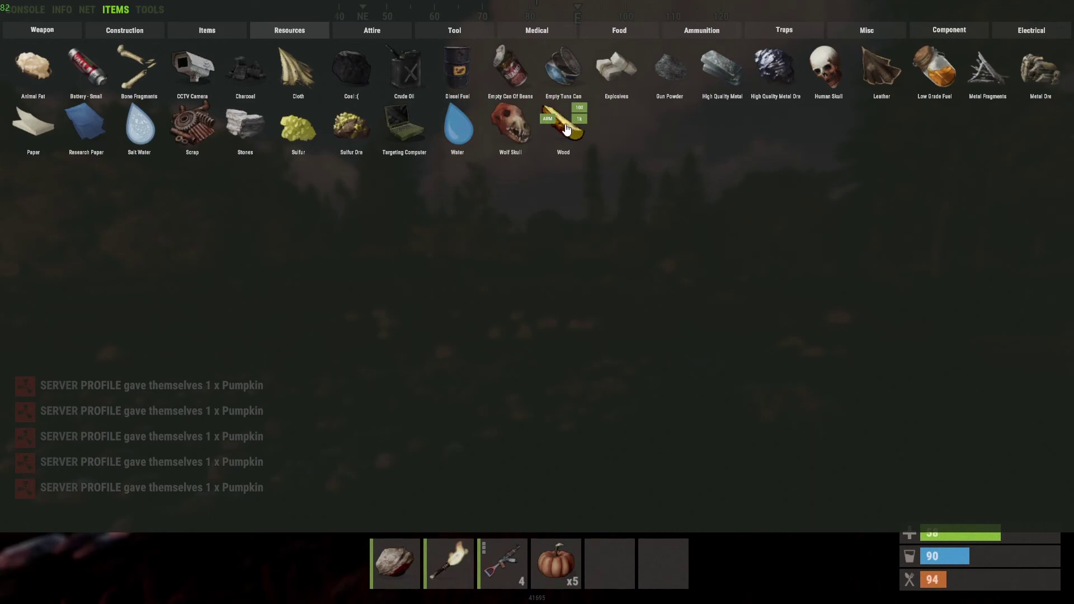
pyautogui.click(566, 137)
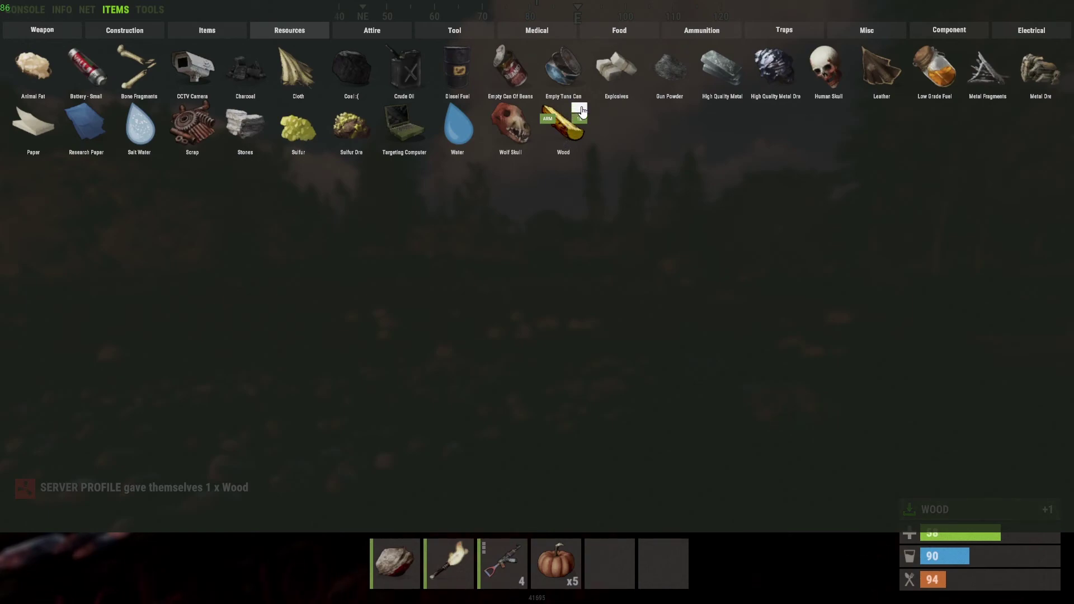
pyautogui.click(579, 111)
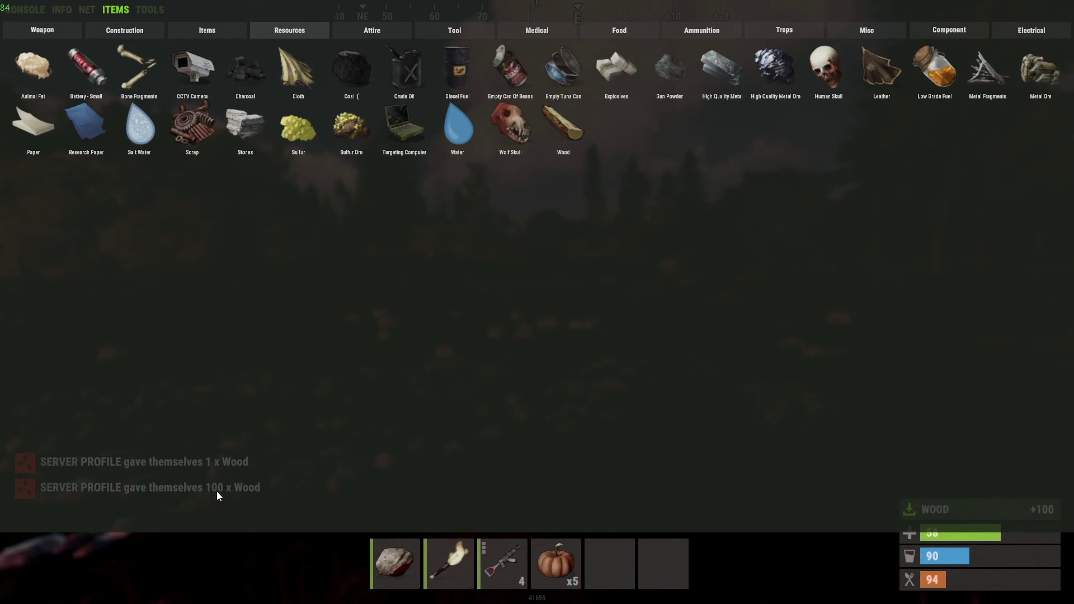
pyautogui.moveTo(579, 124)
pyautogui.click(581, 121)
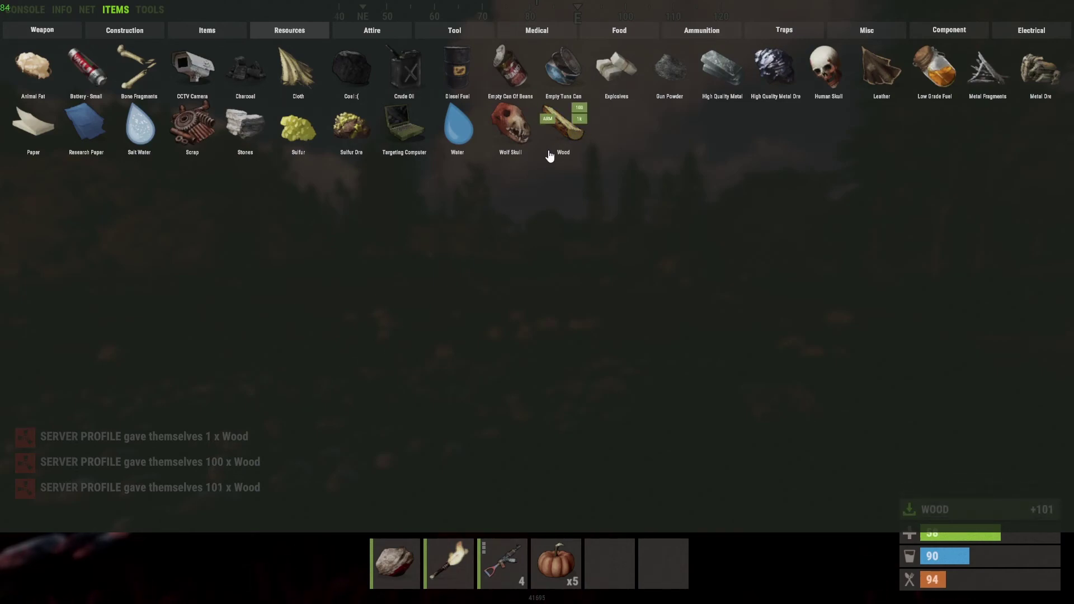
pyautogui.click(581, 122)
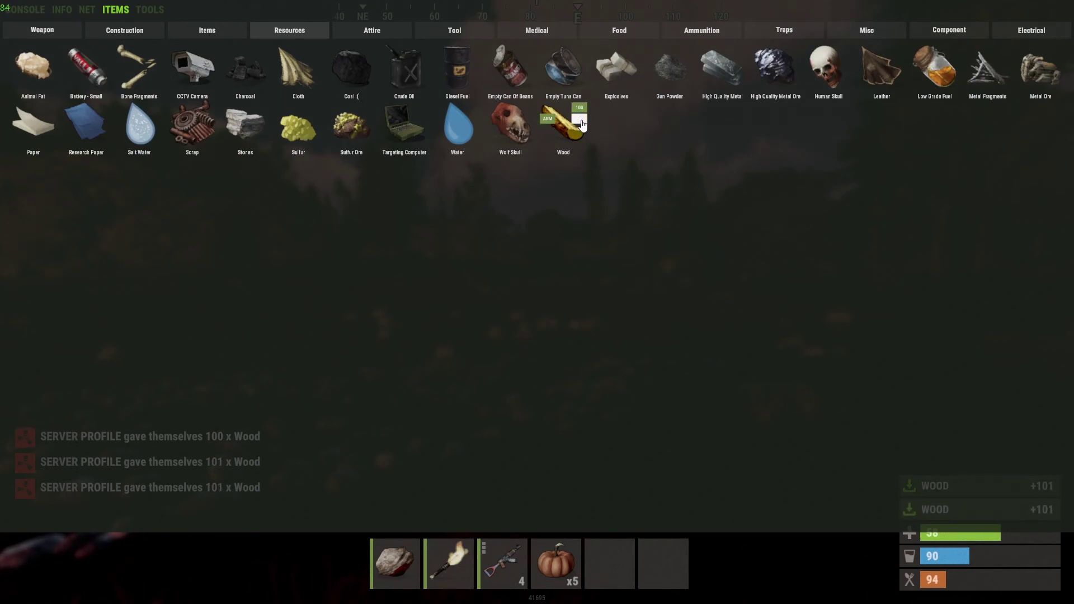
pyautogui.click(581, 122)
# - Add 3000 Stones using the 1k button three times
pyautogui.moveTo(269, 138)
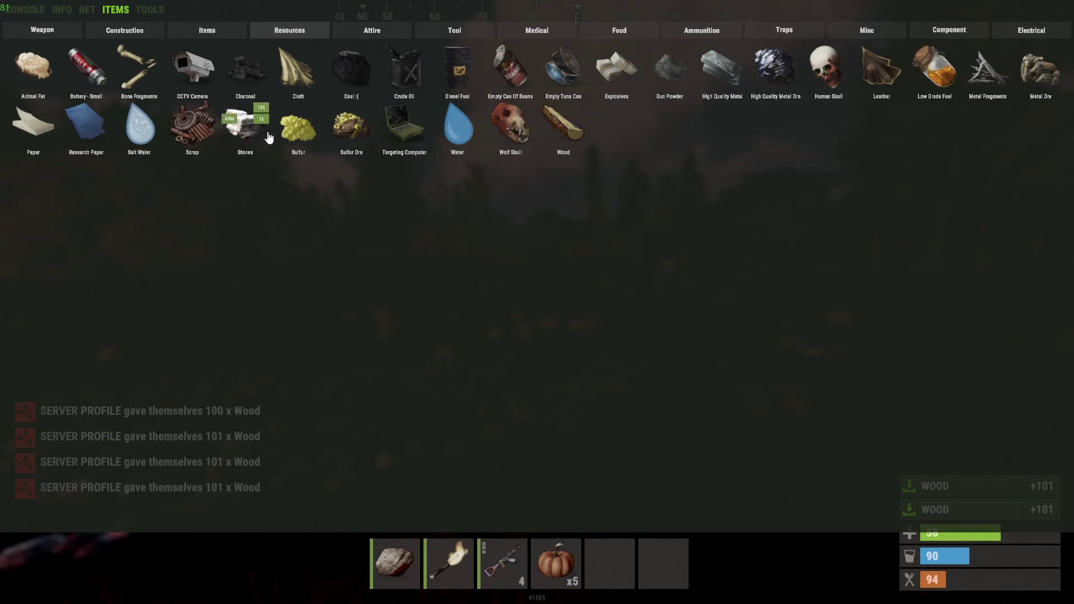
pyautogui.click(261, 119)
pyautogui.click(261, 119)
pyautogui.click(261, 119)
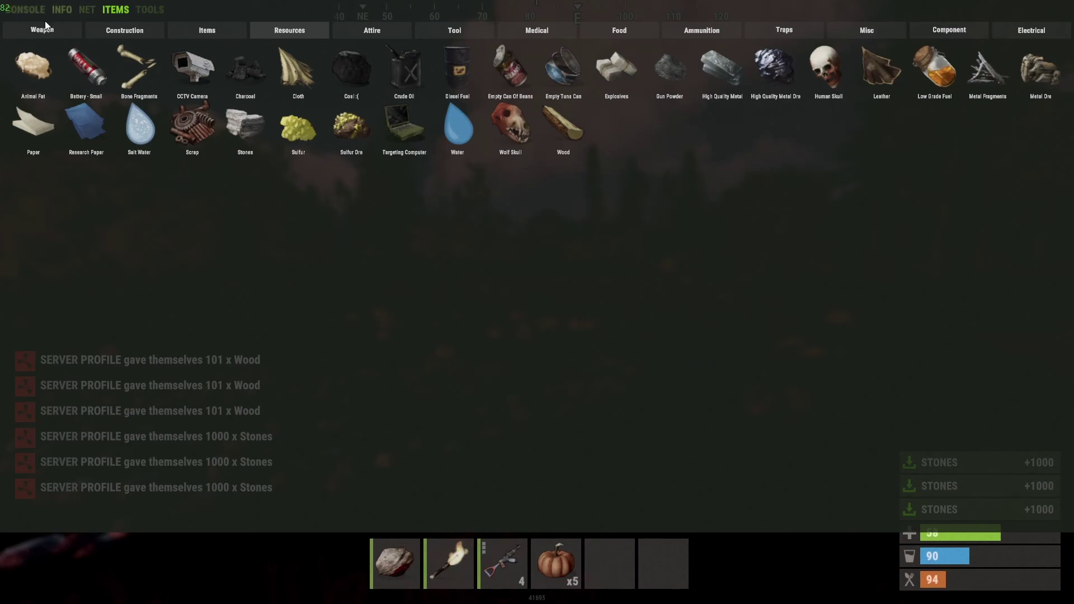
# - Set the world time to 12 with env.time and walk around in the daylight
pyautogui.press('F1')
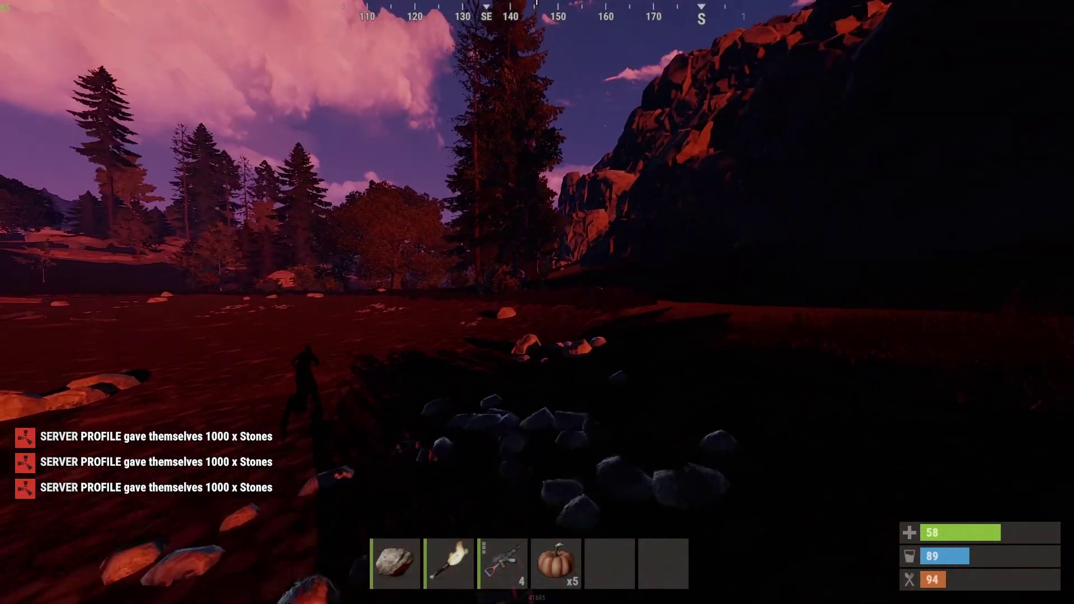
pyautogui.press('s')
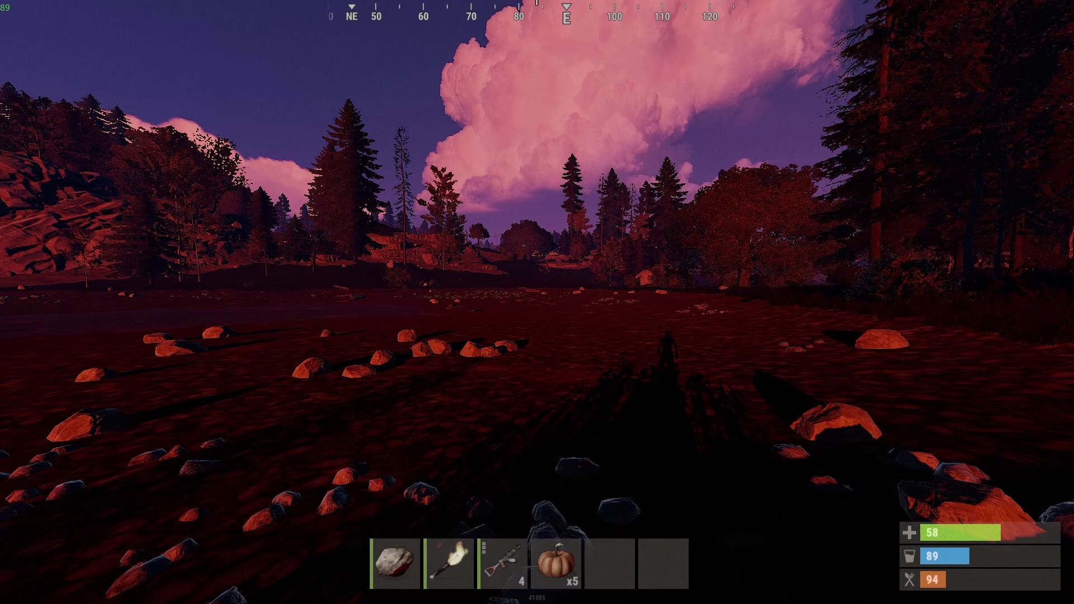
pyautogui.press('F1')
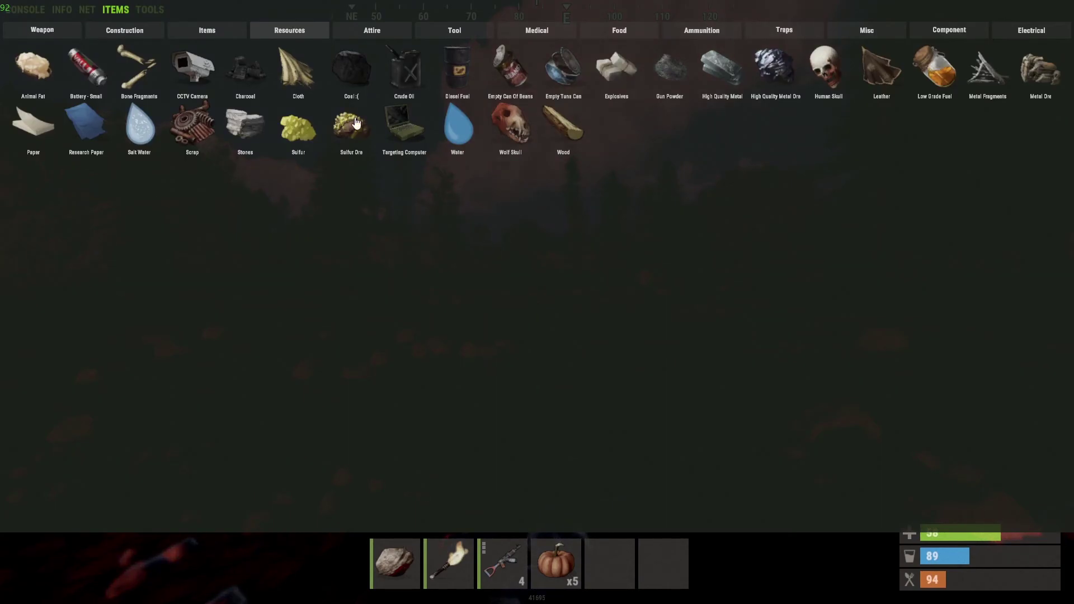
pyautogui.click(34, 18)
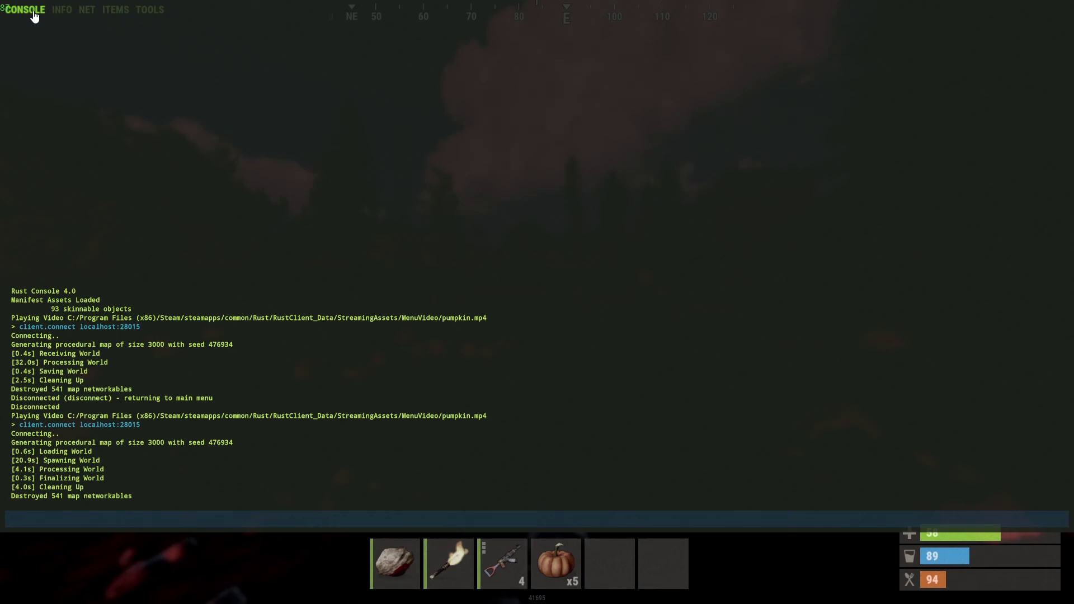
pyautogui.write('env')
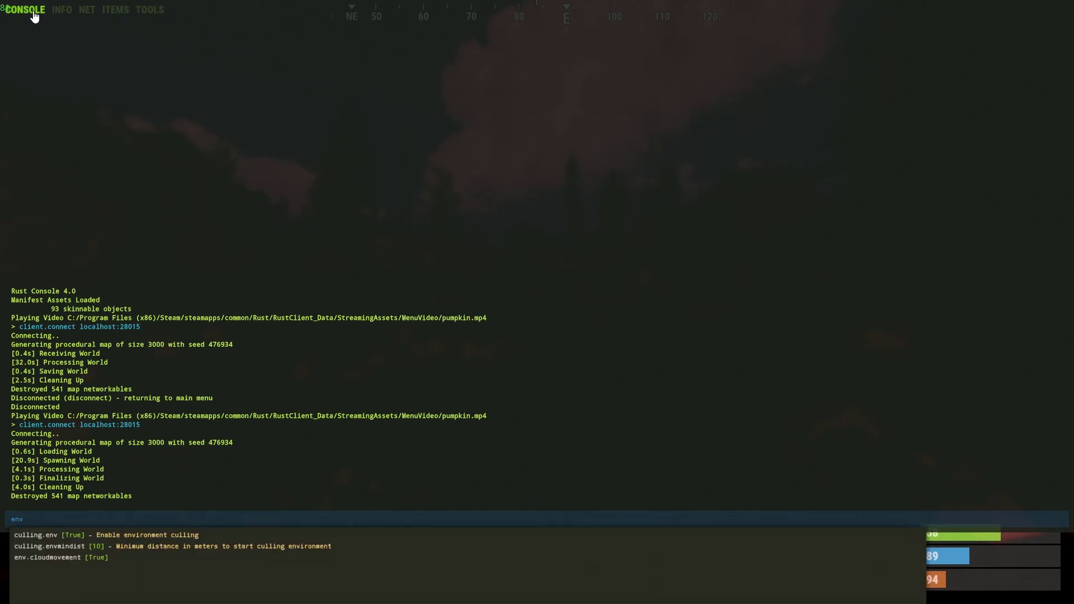
pyautogui.write('.time 12')
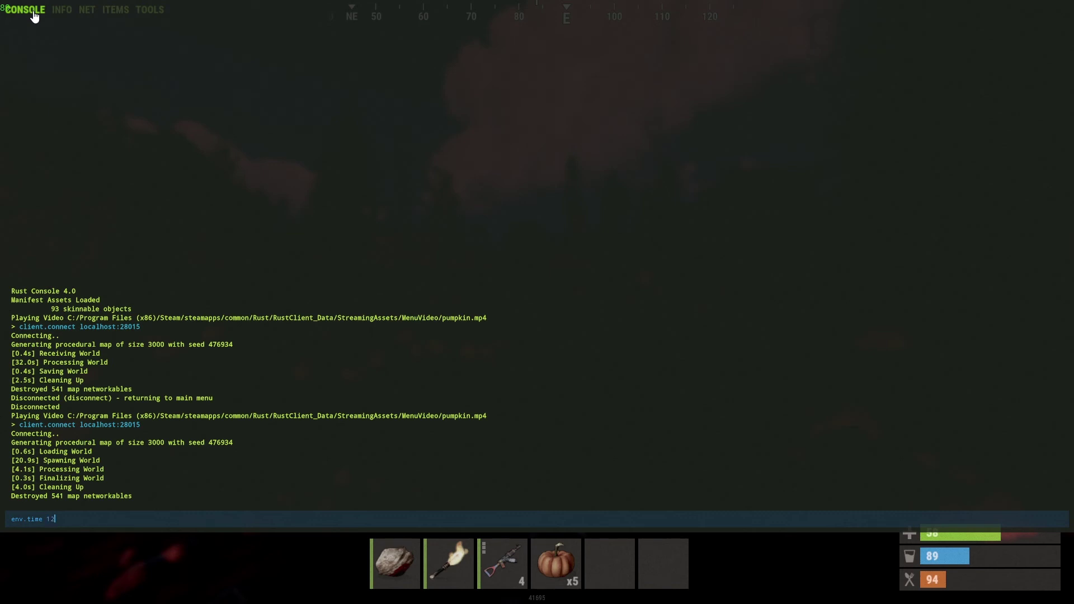
pyautogui.press('Return')
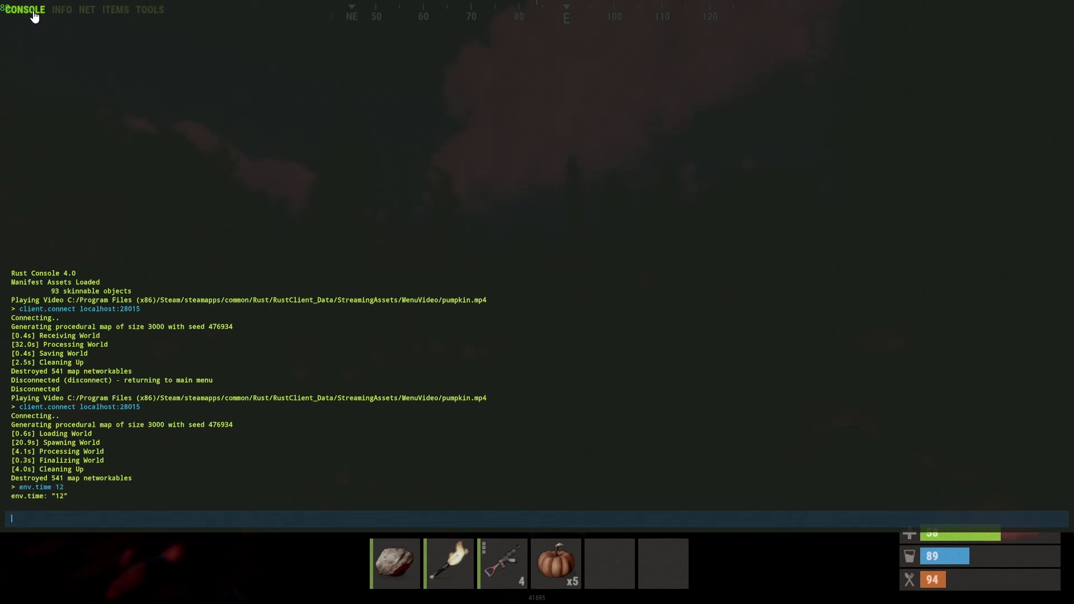
pyautogui.press('F1')
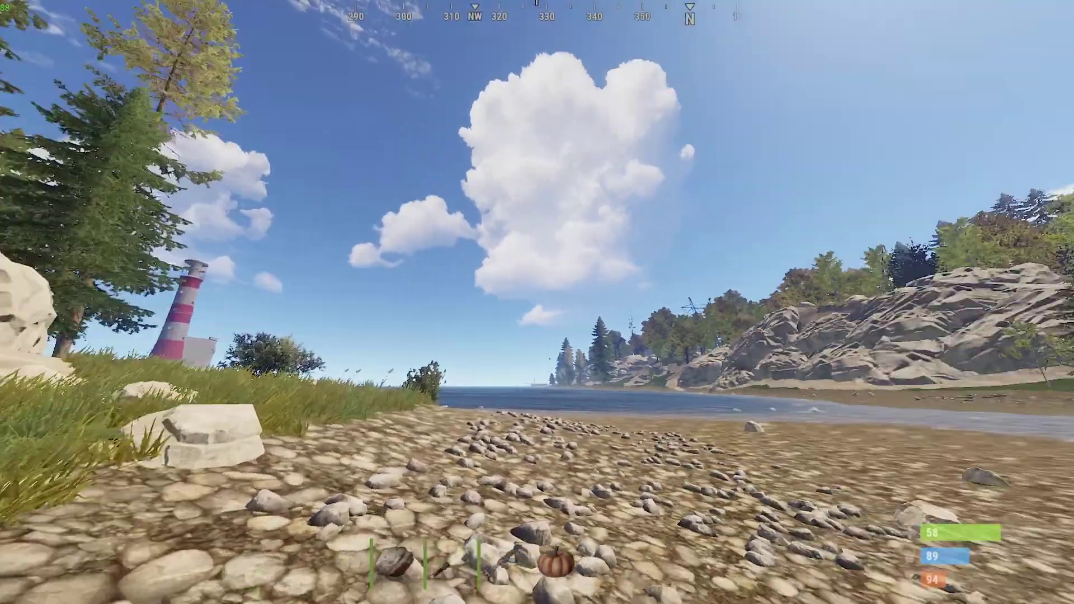
pyautogui.press('w')
pyautogui.press('w')
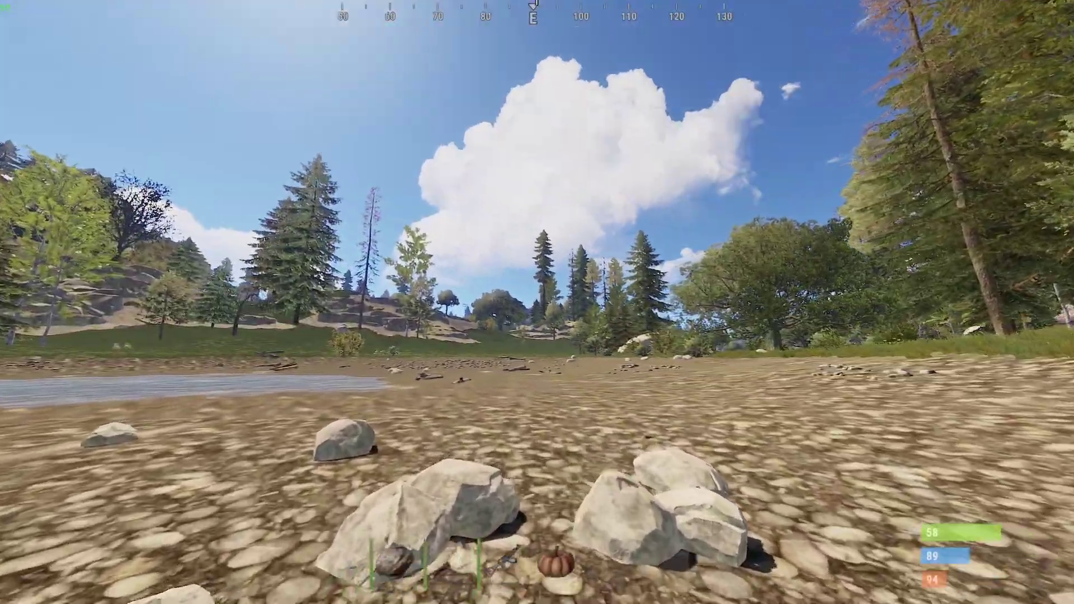
pyautogui.press('w')
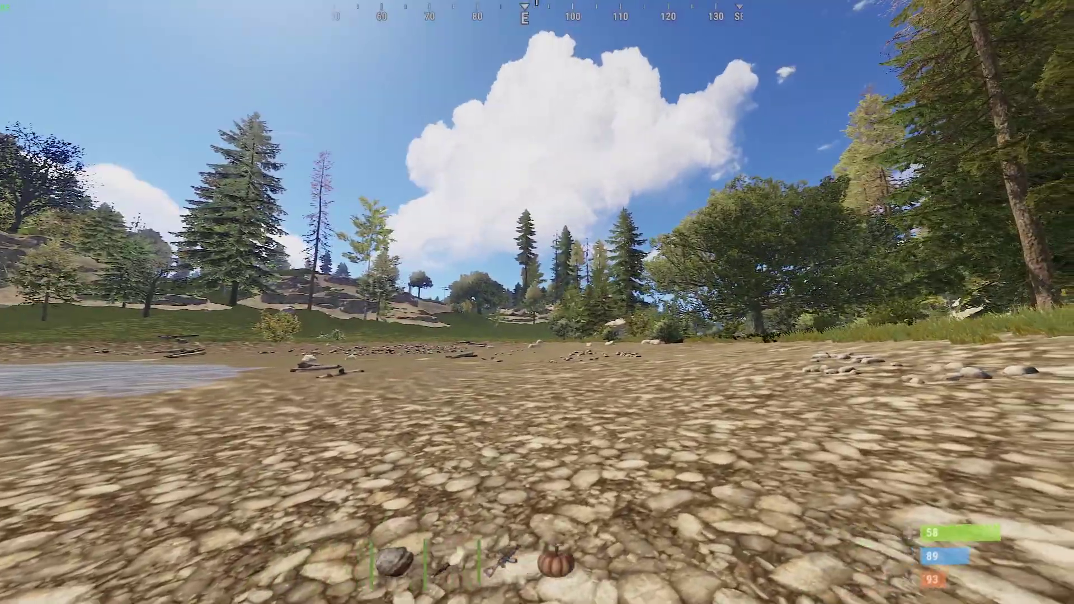
# - Recall the time command and change it to env.time 22 for night
pyautogui.press('F1')
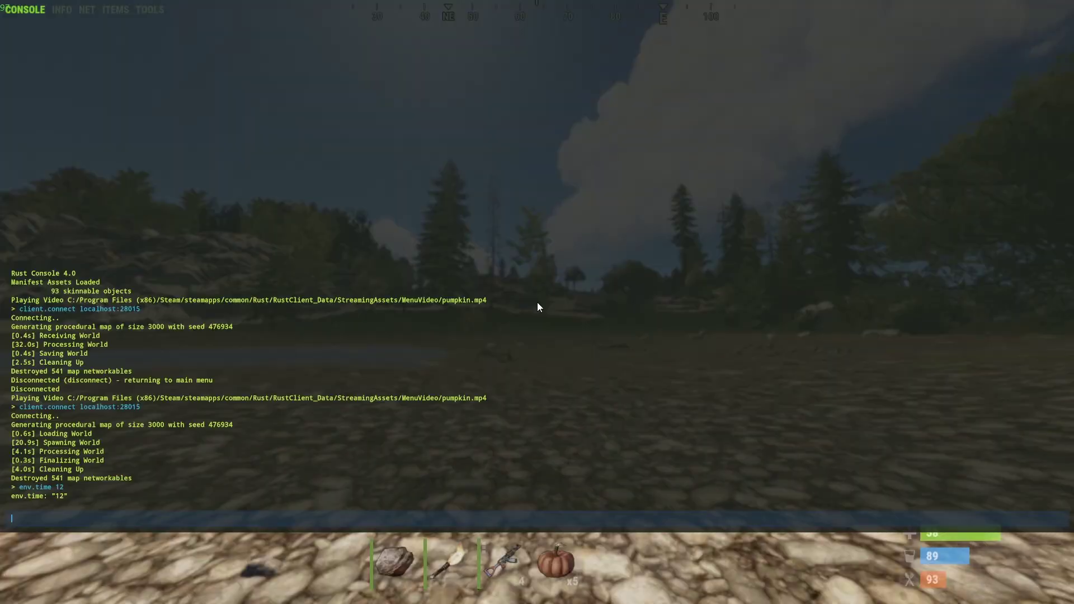
pyautogui.press('Up')
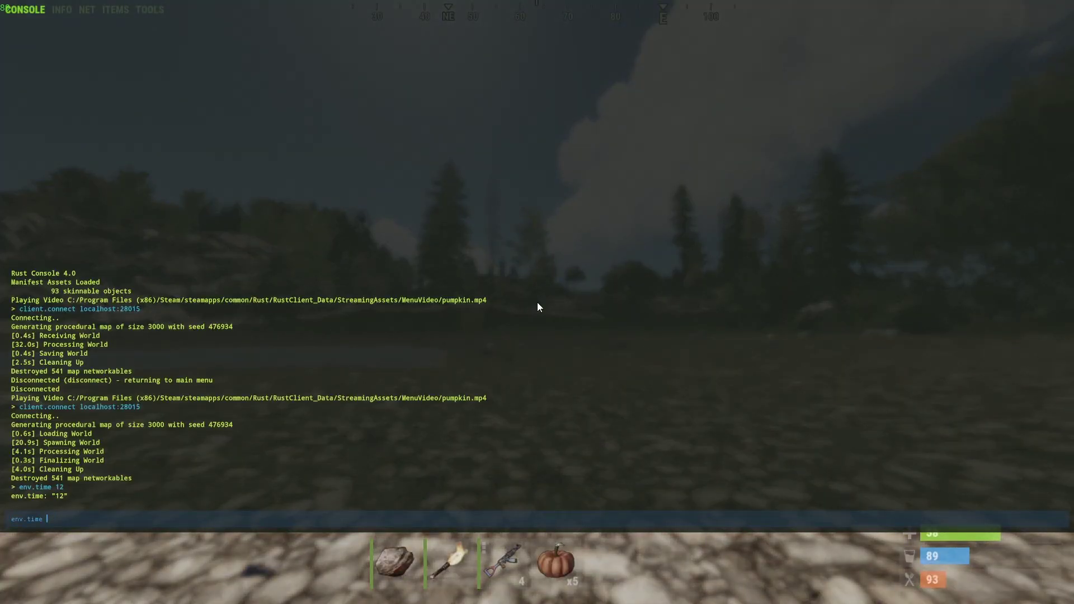
pyautogui.write('22')
pyautogui.press('Return')
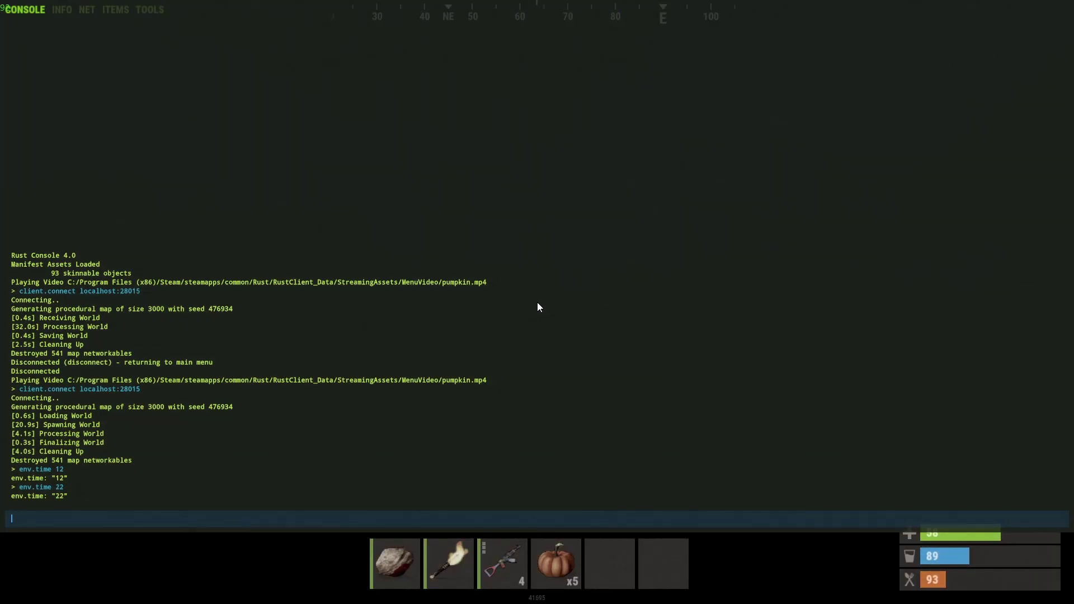
pyautogui.press('F1')
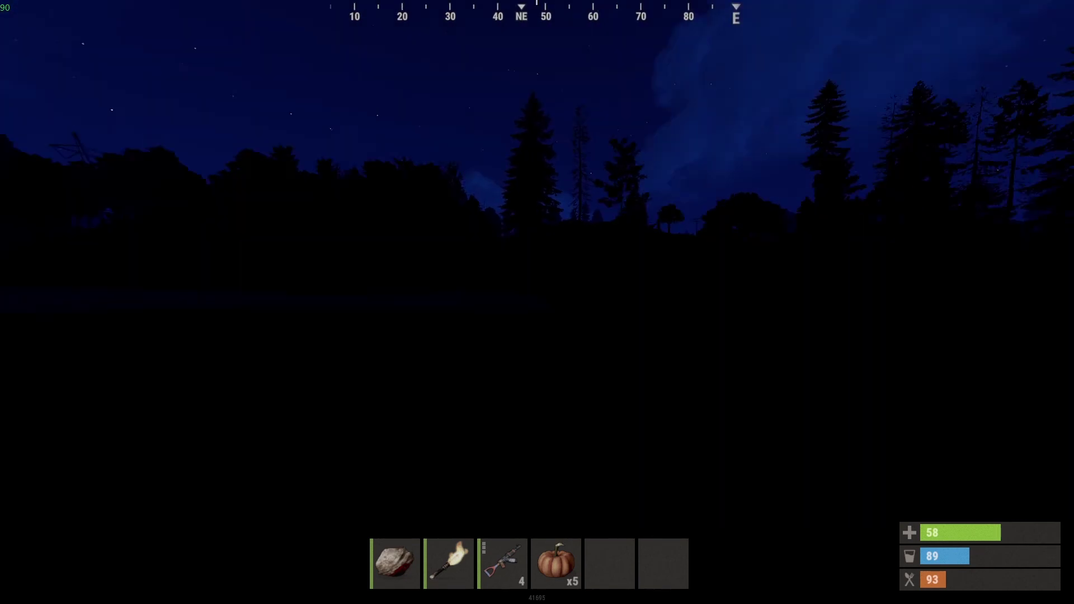
# - Run env.time 12 to restore daylight, then enter bind p noclip
pyautogui.press('F1')
pyautogui.write('env.time 12')
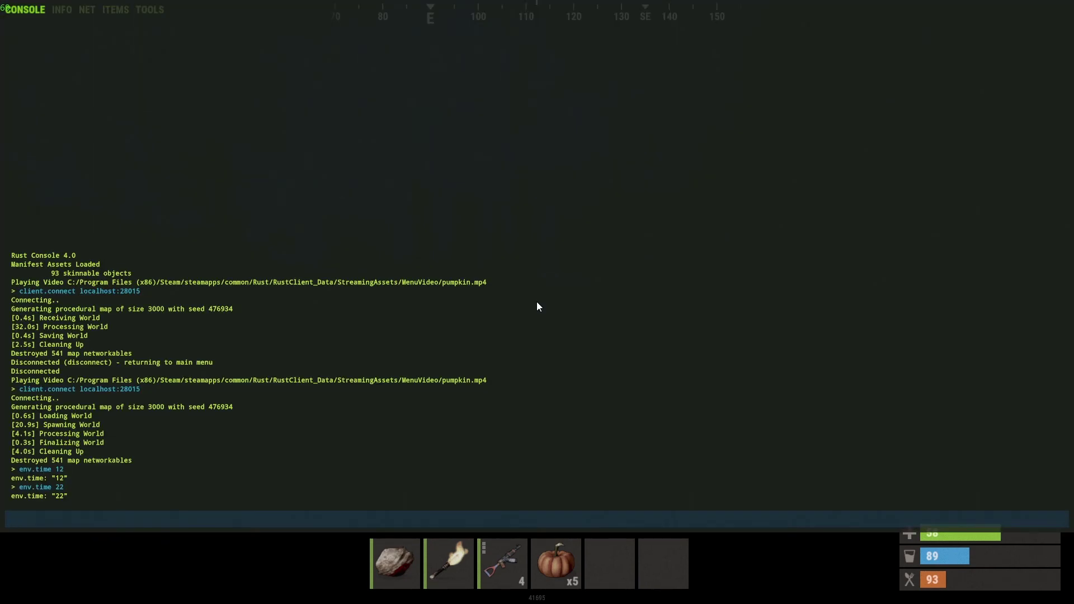
pyautogui.press('Return')
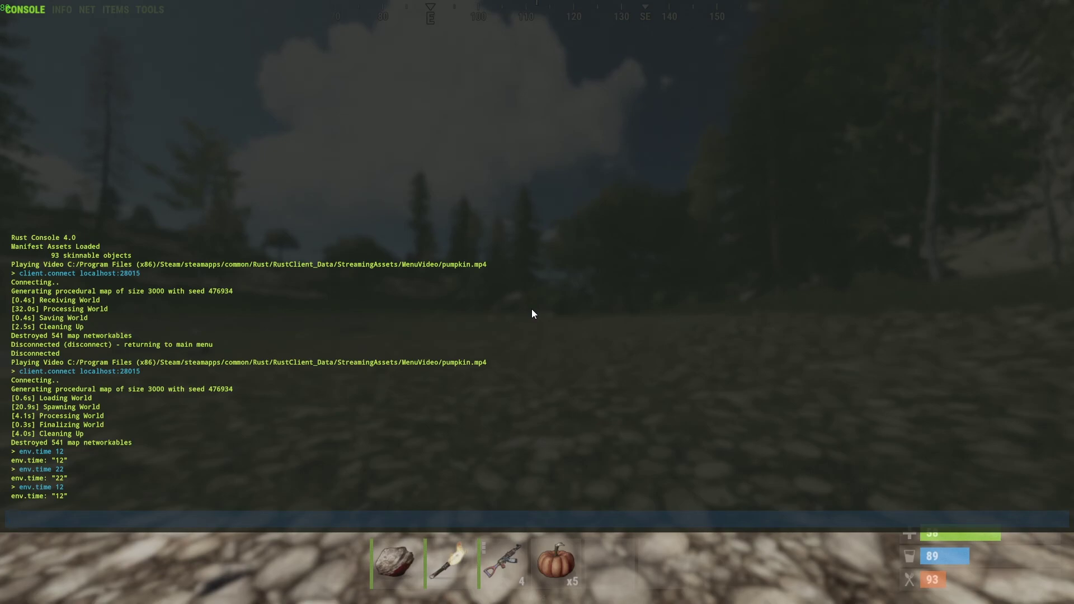
pyautogui.write('bind p noclip[')
pyautogui.press('Return')
# - Walk along the daytime shore looking toward the cliff, then reopen the F1 console
pyautogui.press('F1')
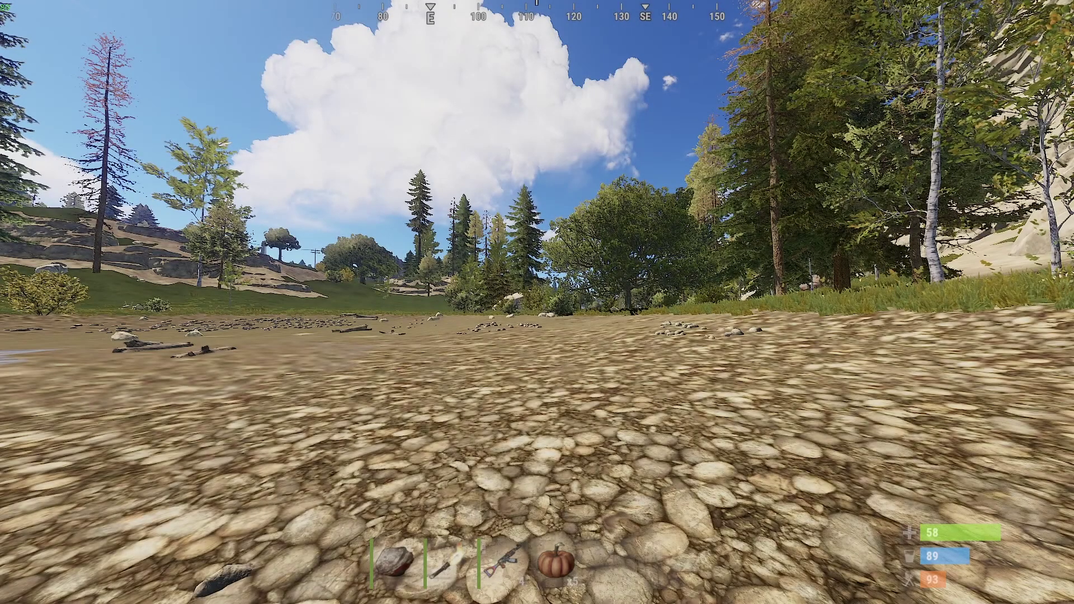
pyautogui.press('w')
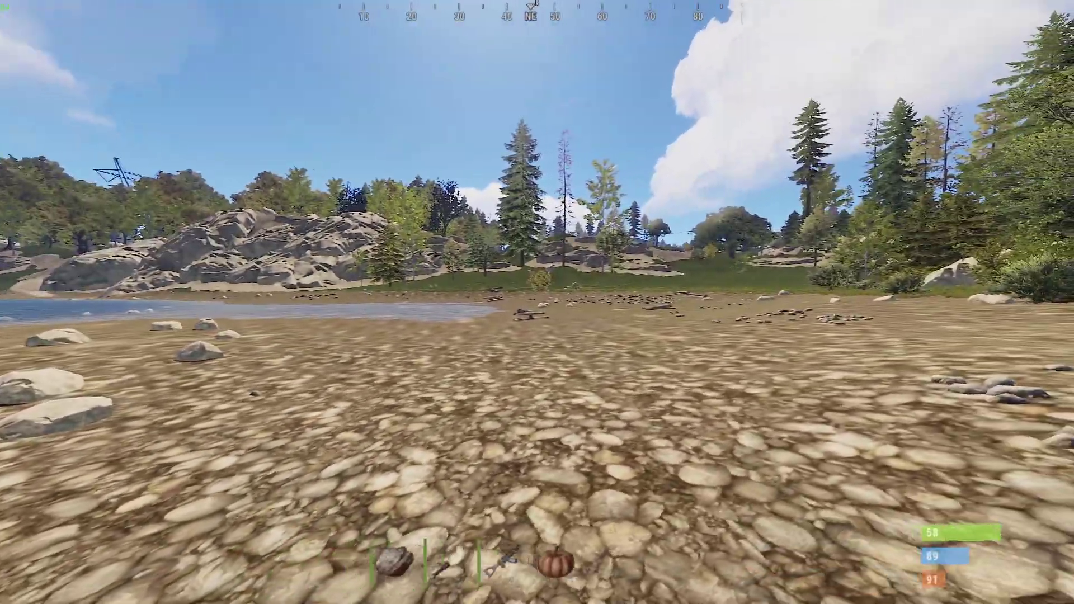
pyautogui.press('w')
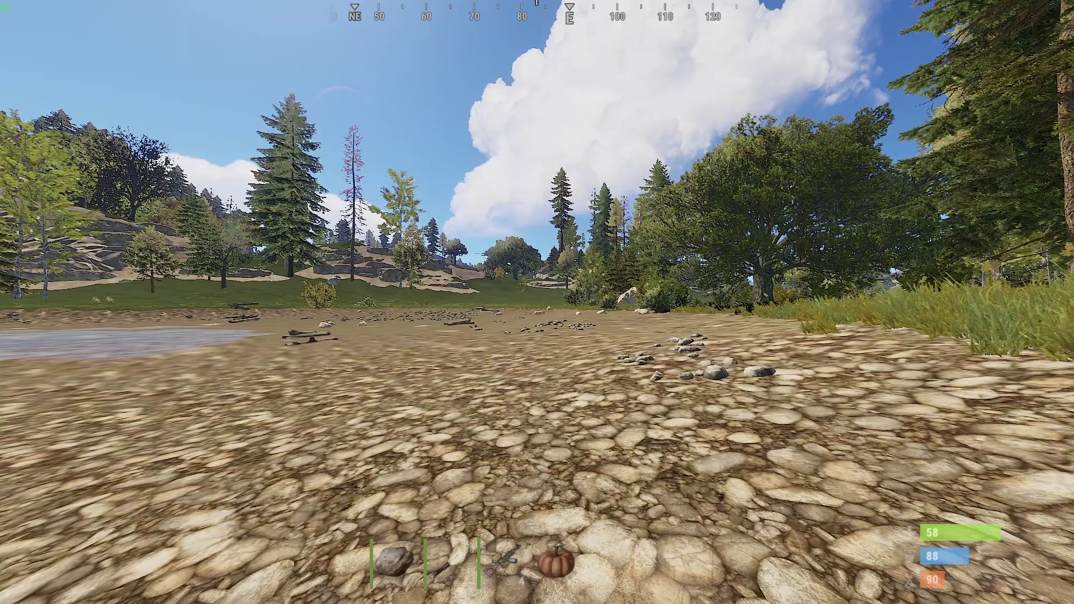
pyautogui.press('w')
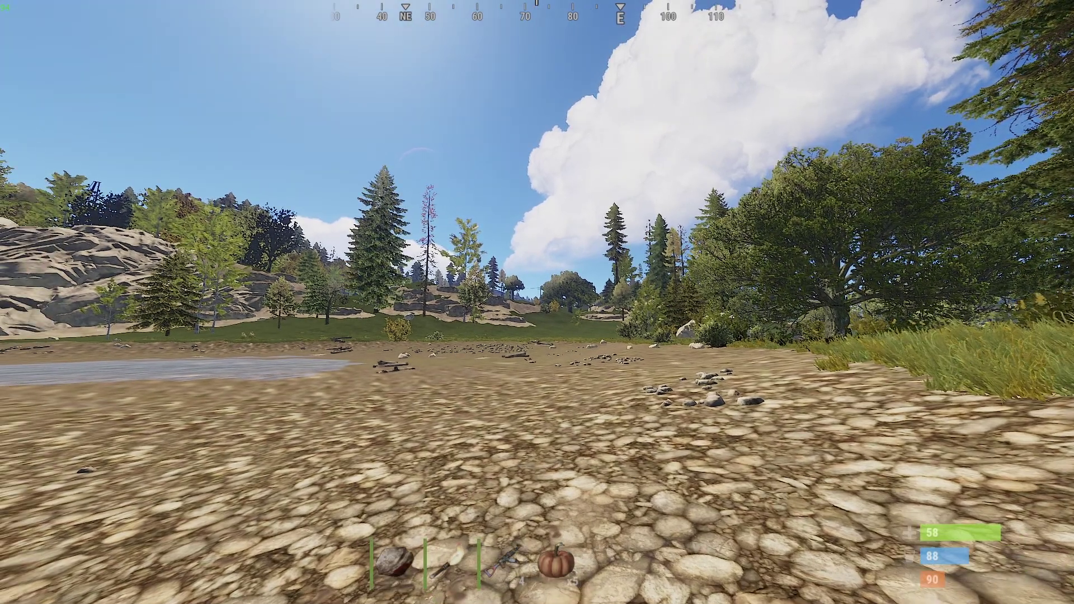
pyautogui.press('F1')
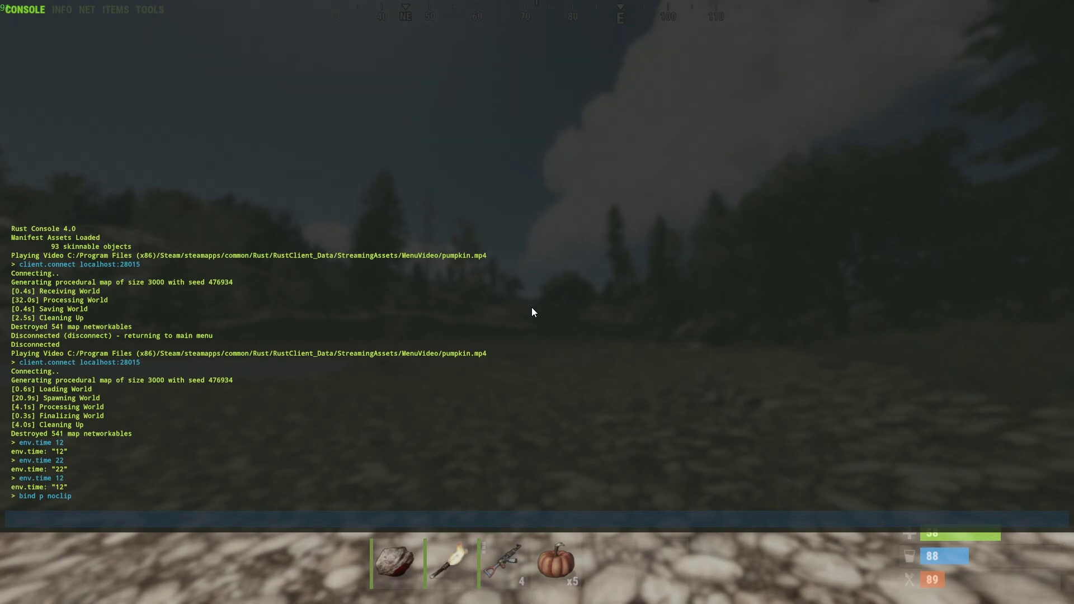
# - Run bind o debugcamera in the console to map the debug camera to O
pyautogui.write('bind')
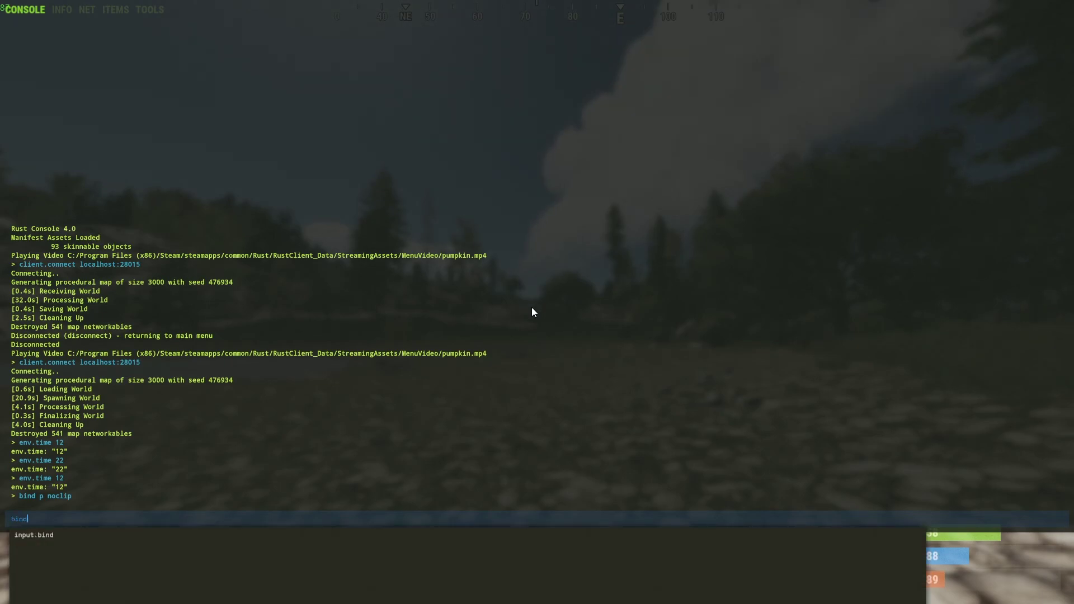
pyautogui.write(' o deby')
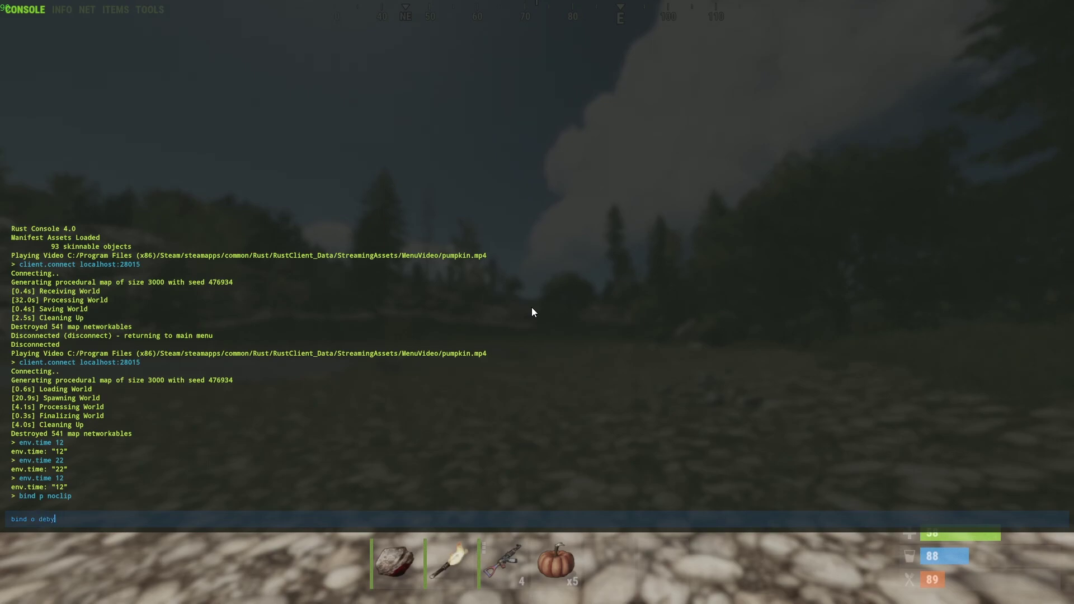
pyautogui.write('ugcamera')
pyautogui.press('Return')
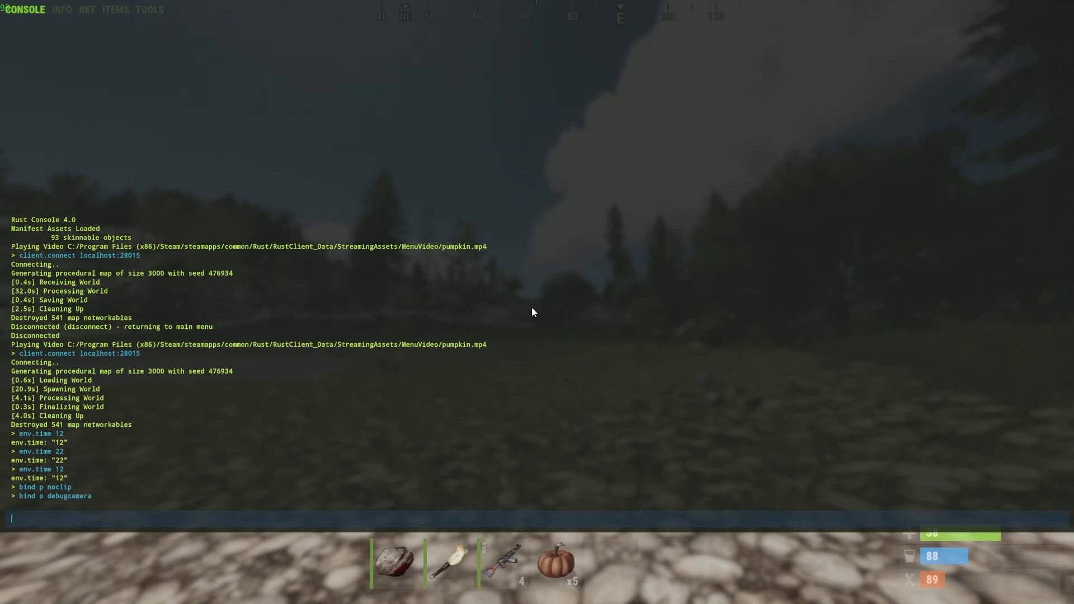
# - Toggle the debug camera with O, equip the assault rifle from slot 3, and reopen the console
pyautogui.press('F1')
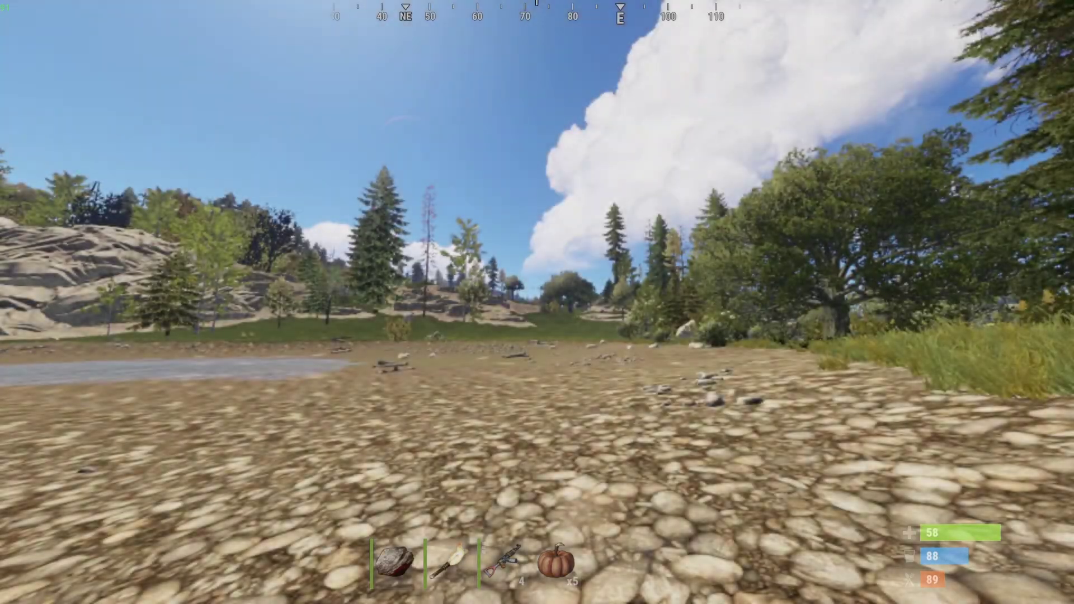
pyautogui.press('o')
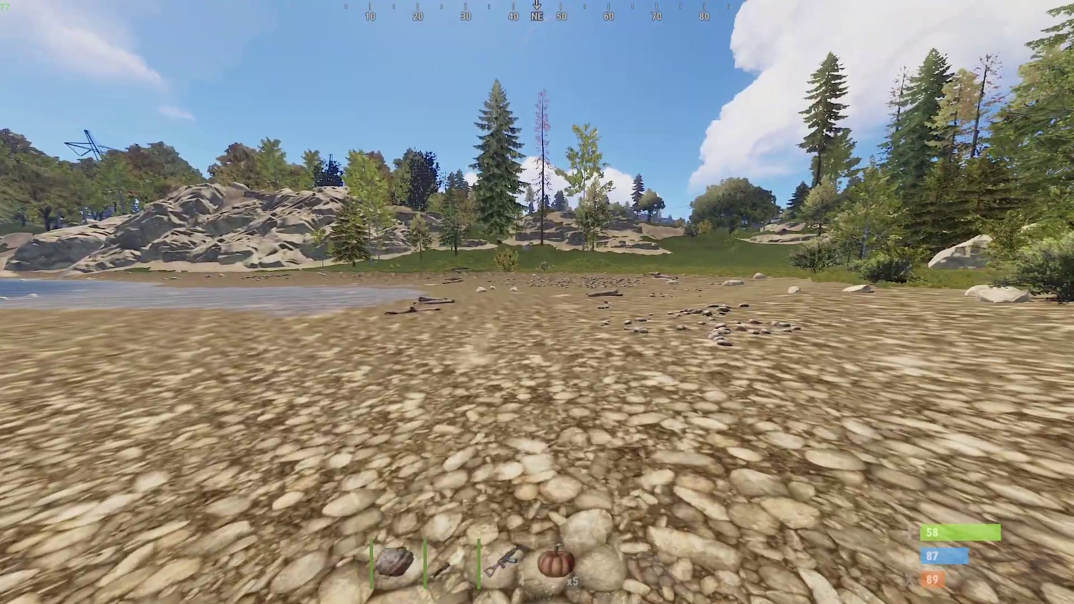
pyautogui.press('3')
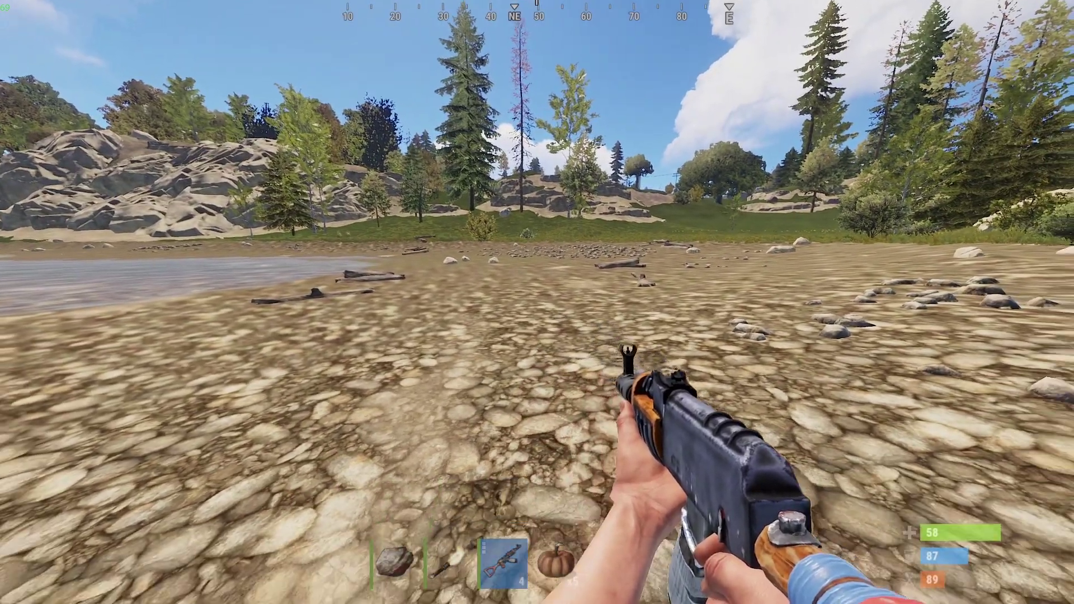
pyautogui.press('F1')
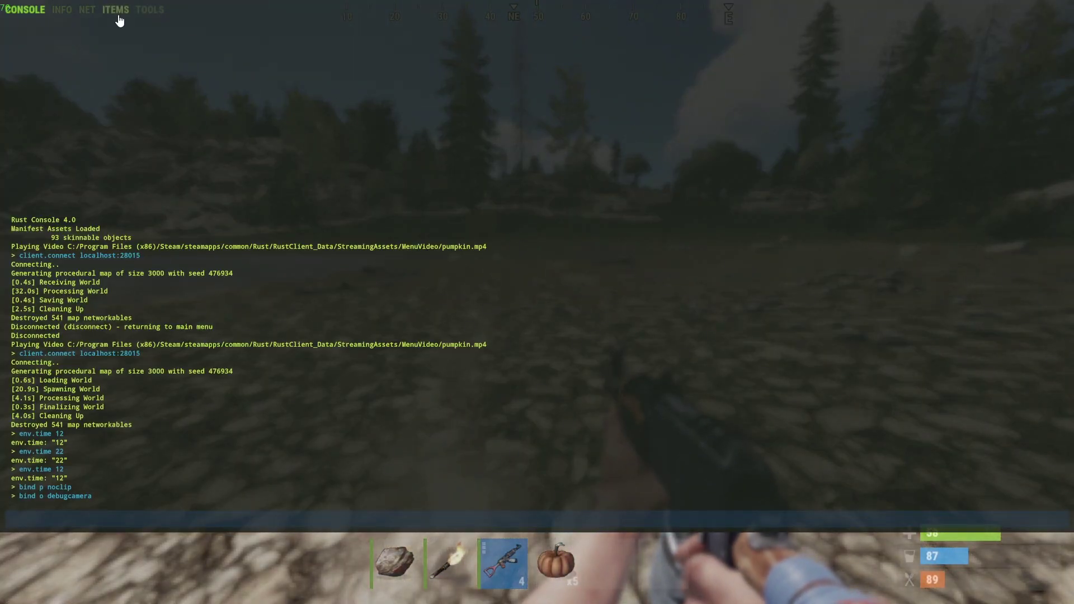
# - Spawn a Building Plan and a Hammer from the console's item list
pyautogui.click(115, 10)
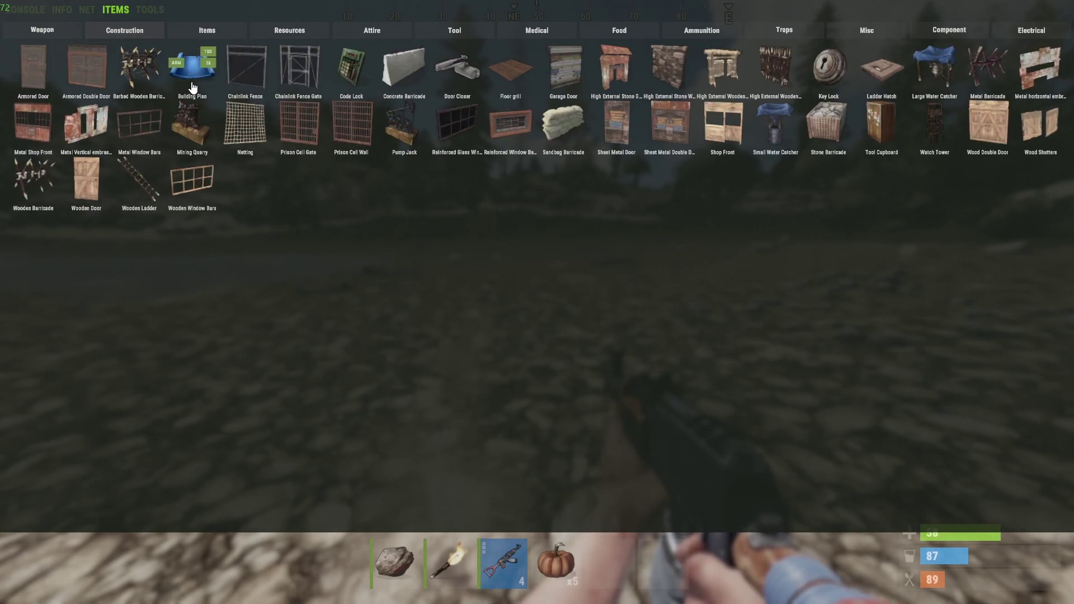
pyautogui.click(192, 70)
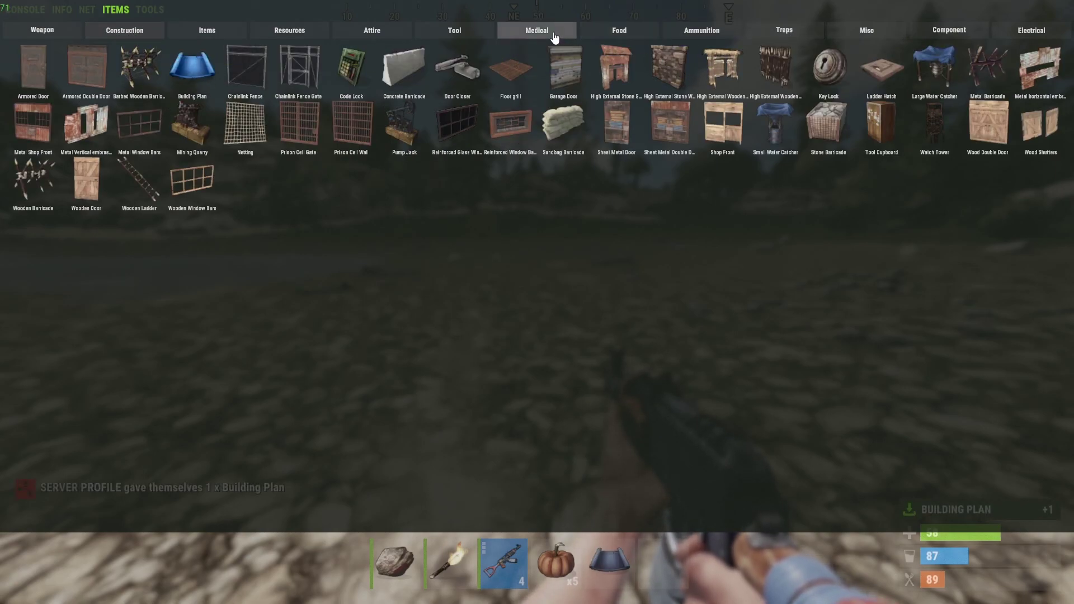
pyautogui.click(457, 34)
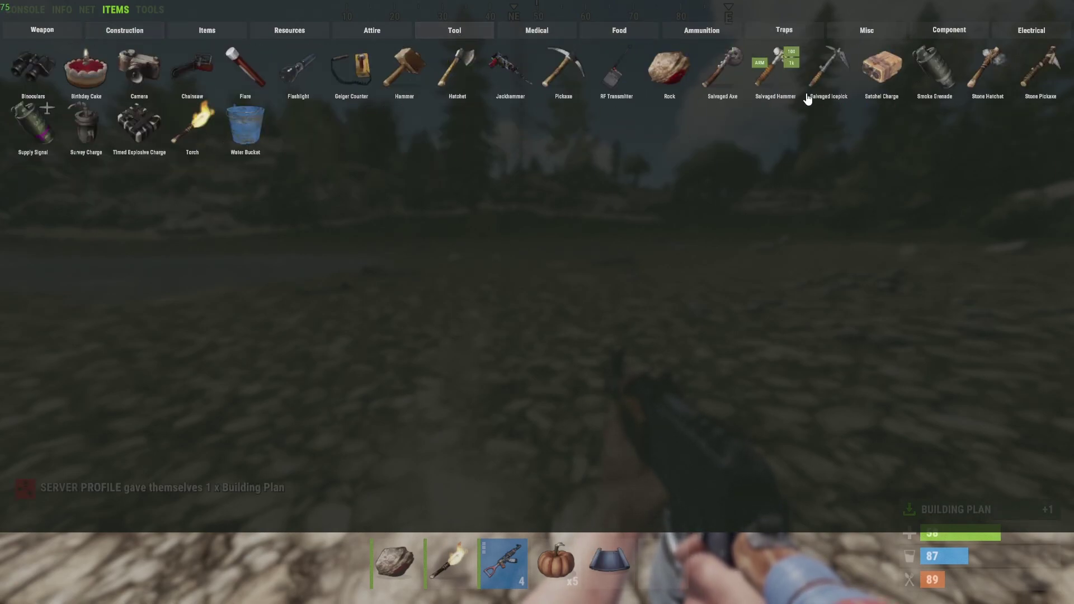
pyautogui.moveTo(403, 81)
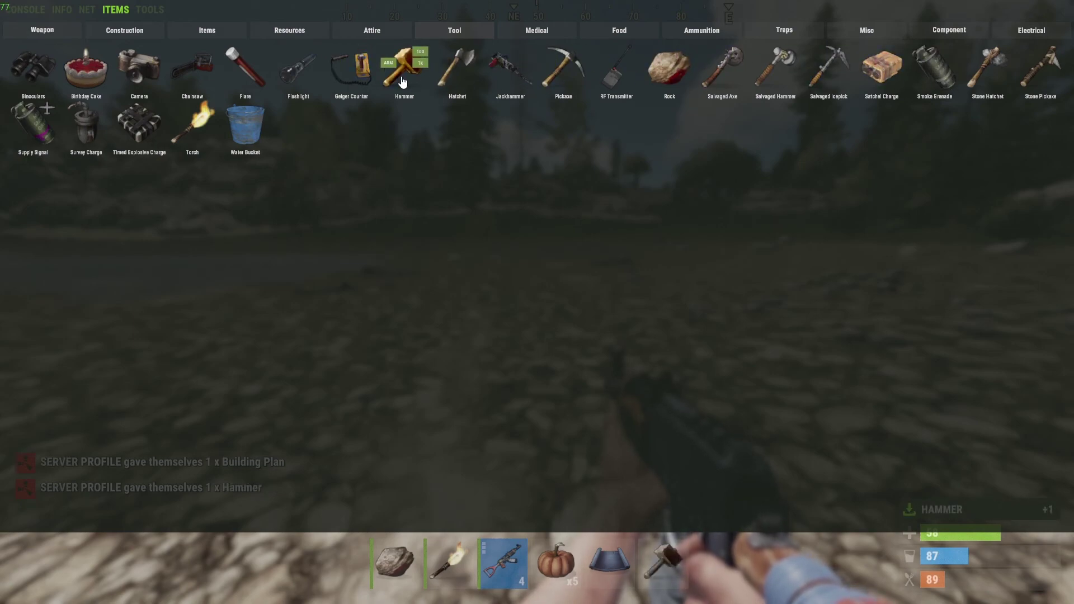
# - Add 101-wood and 1000-stone stacks to the inventory, then close the console
pyautogui.click(291, 30)
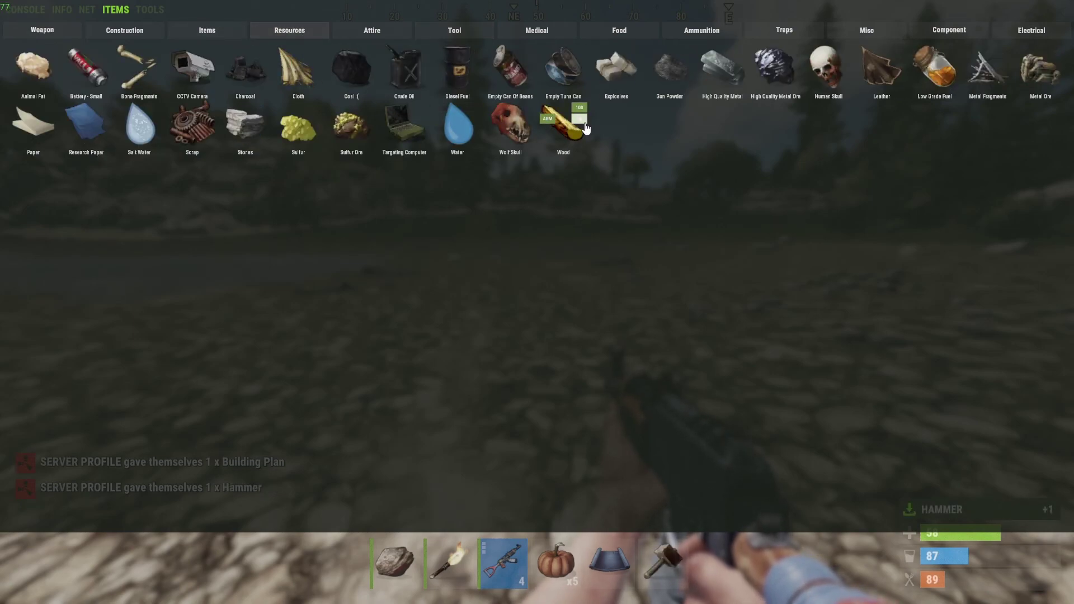
pyautogui.click(585, 128)
pyautogui.click(586, 128)
pyautogui.click(585, 128)
pyautogui.click(263, 128)
pyautogui.click(263, 128)
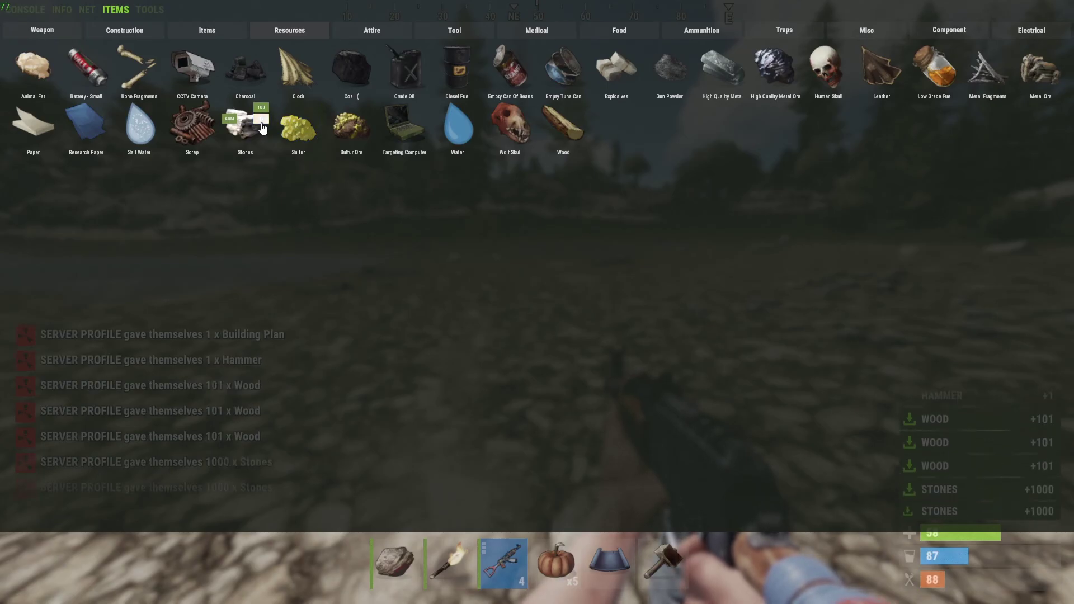
pyautogui.click(262, 129)
pyautogui.click(263, 128)
pyautogui.press('F1')
# - Equip the Building Plan and lay three wooden foundations in a row
pyautogui.press('6')
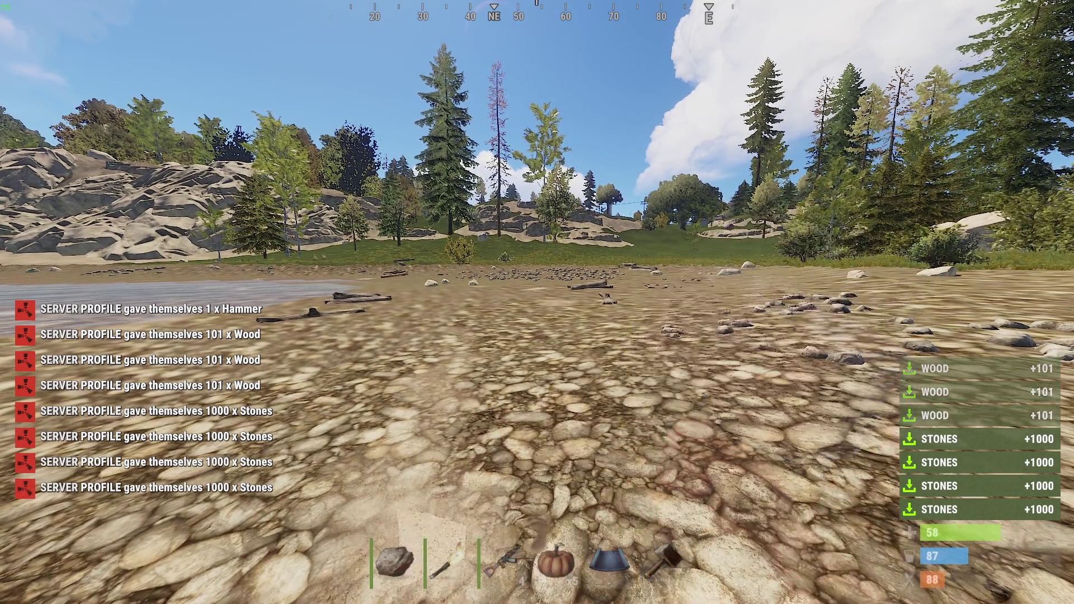
pyautogui.press('5')
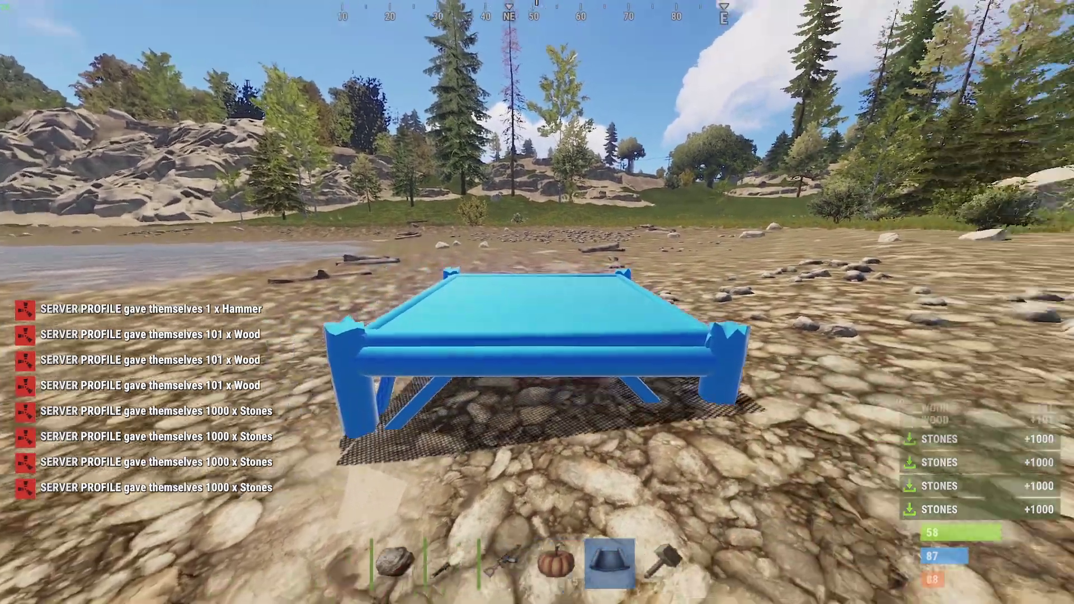
pyautogui.click(537, 302)
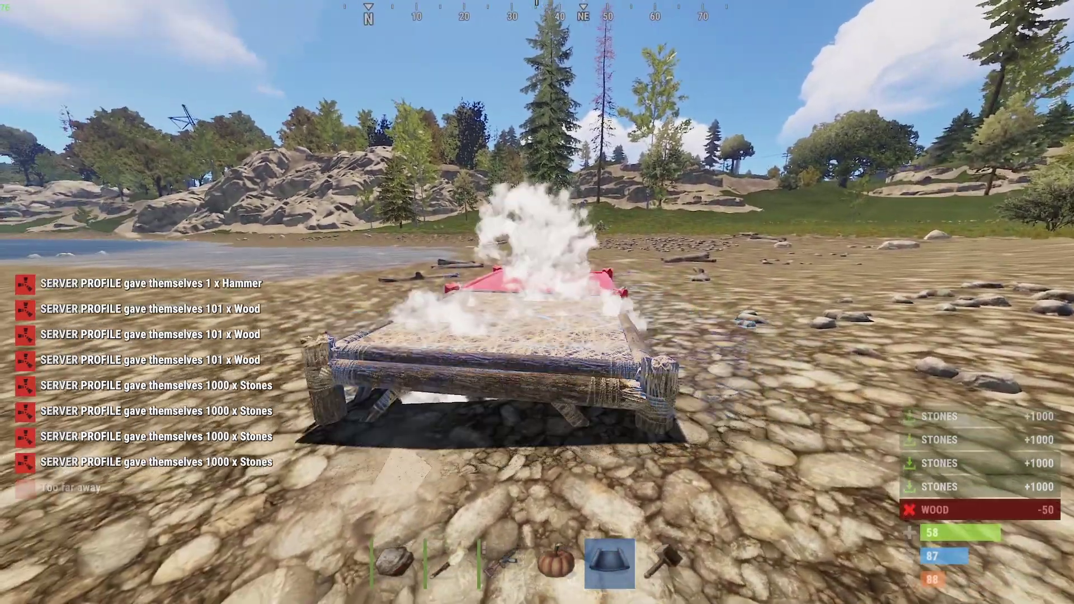
pyautogui.press('w')
pyautogui.click(537, 302)
pyautogui.click(537, 302)
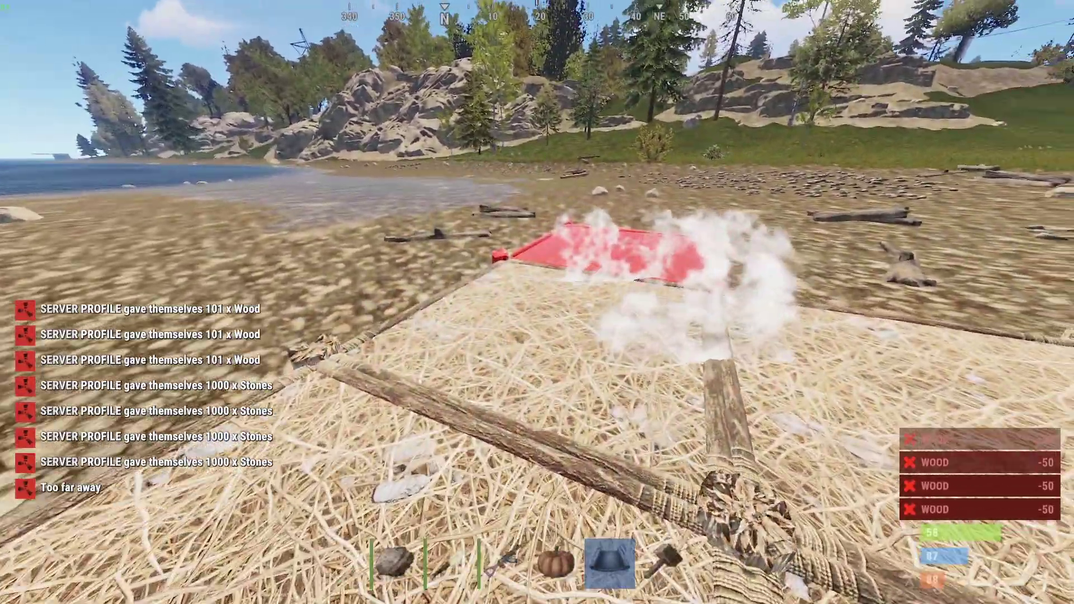
# - Place a wooden wall on the foundations, then bring up the command console
pyautogui.rightClick(537, 302)
pyautogui.click(581, 398)
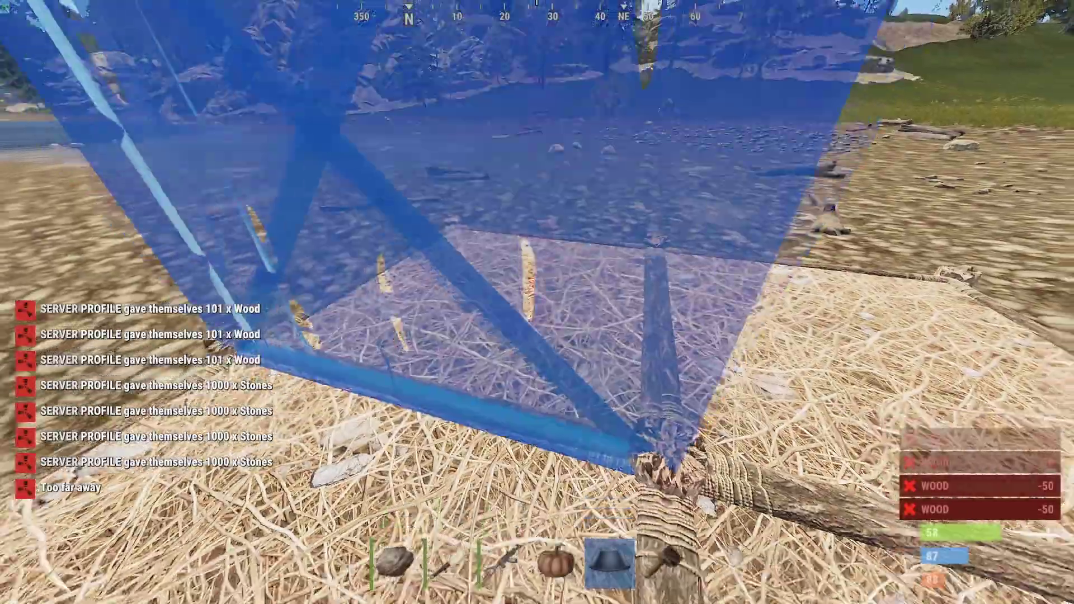
pyautogui.click(537, 302)
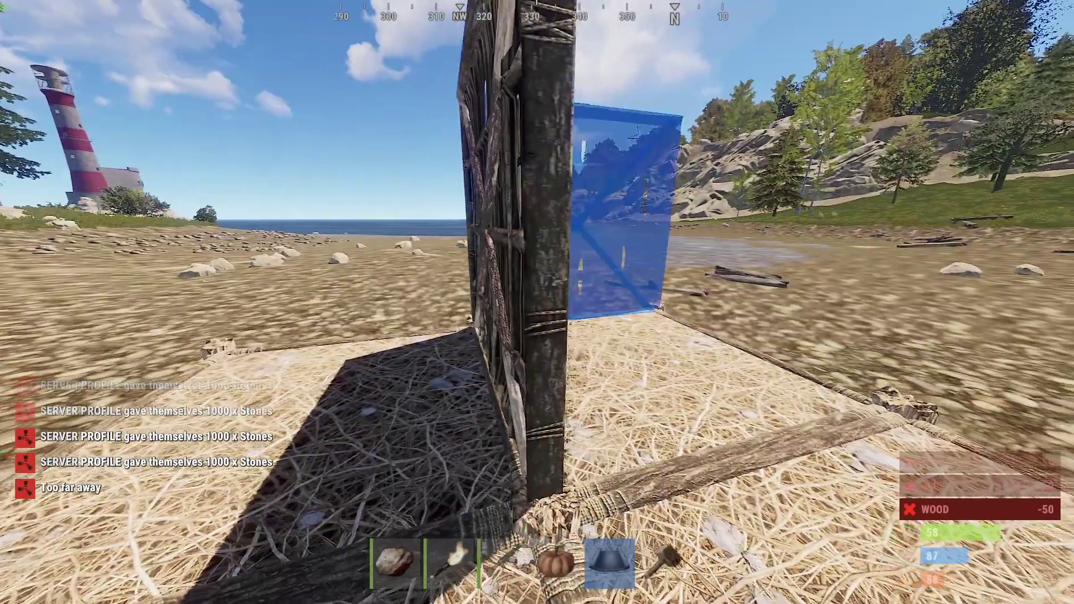
pyautogui.press('a')
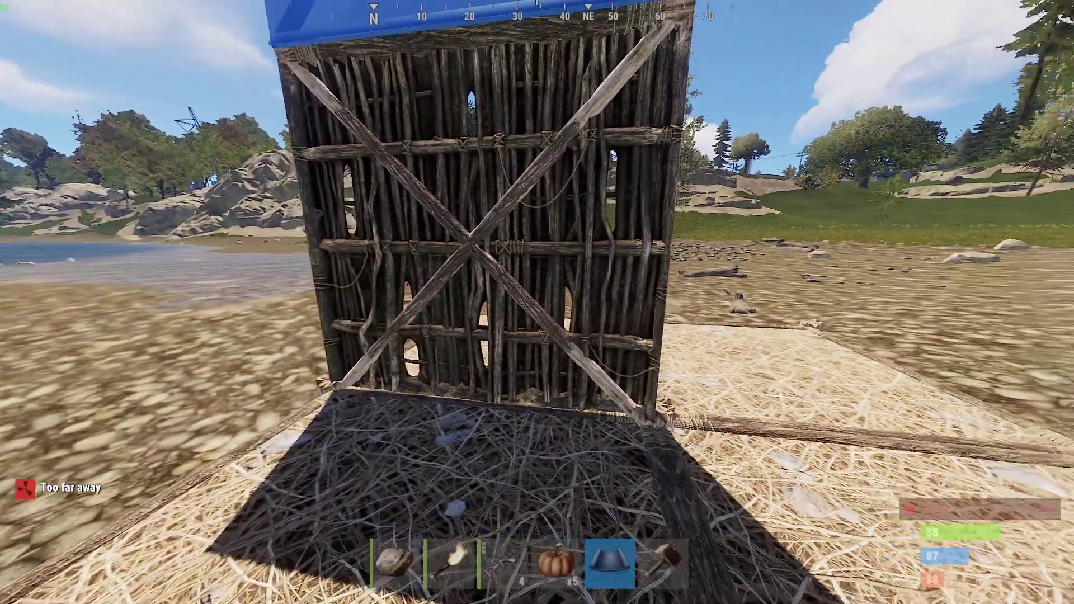
pyautogui.press('w')
pyautogui.press('F1')
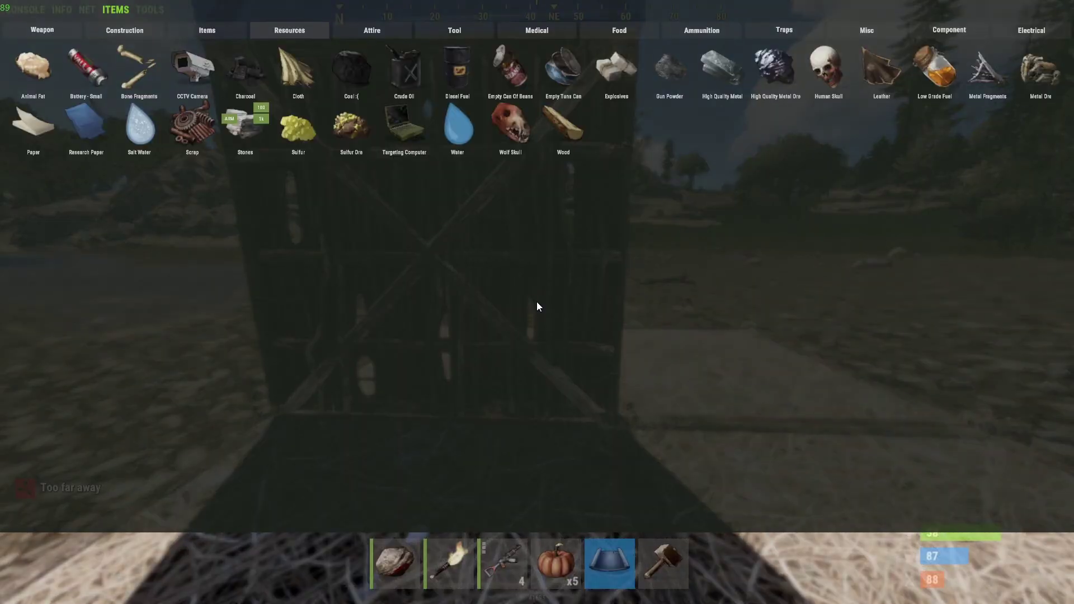
pyautogui.press('F1')
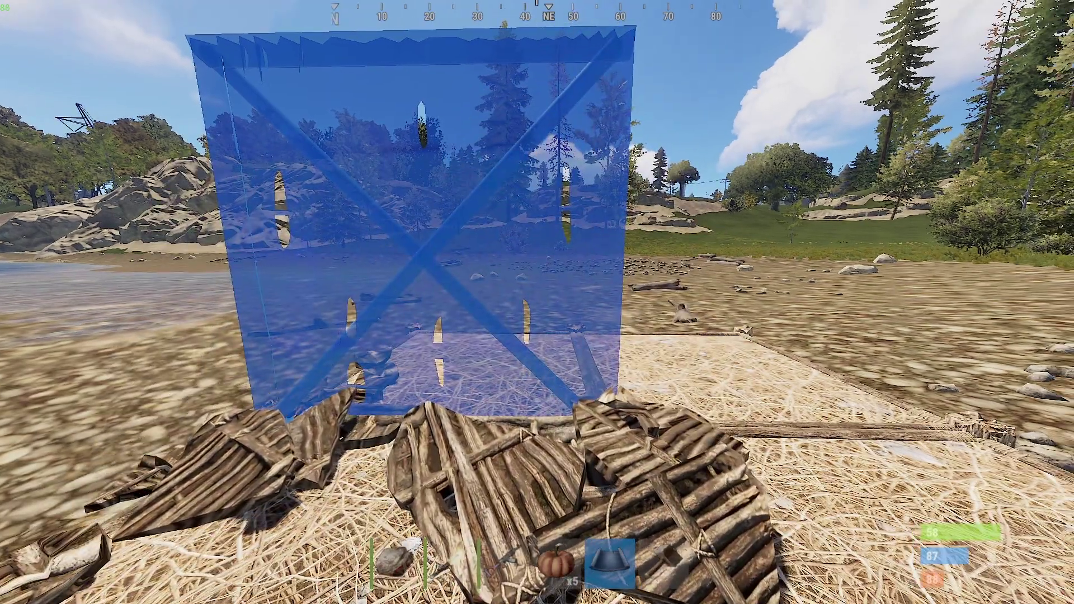
pyautogui.click(537, 302)
pyautogui.press('F1')
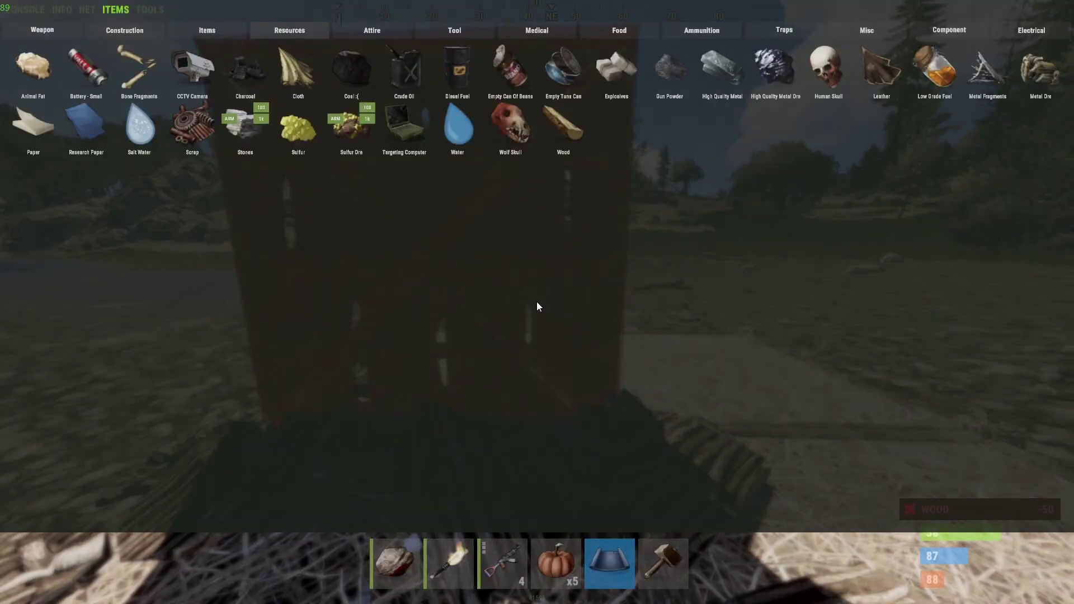
pyautogui.click(31, 10)
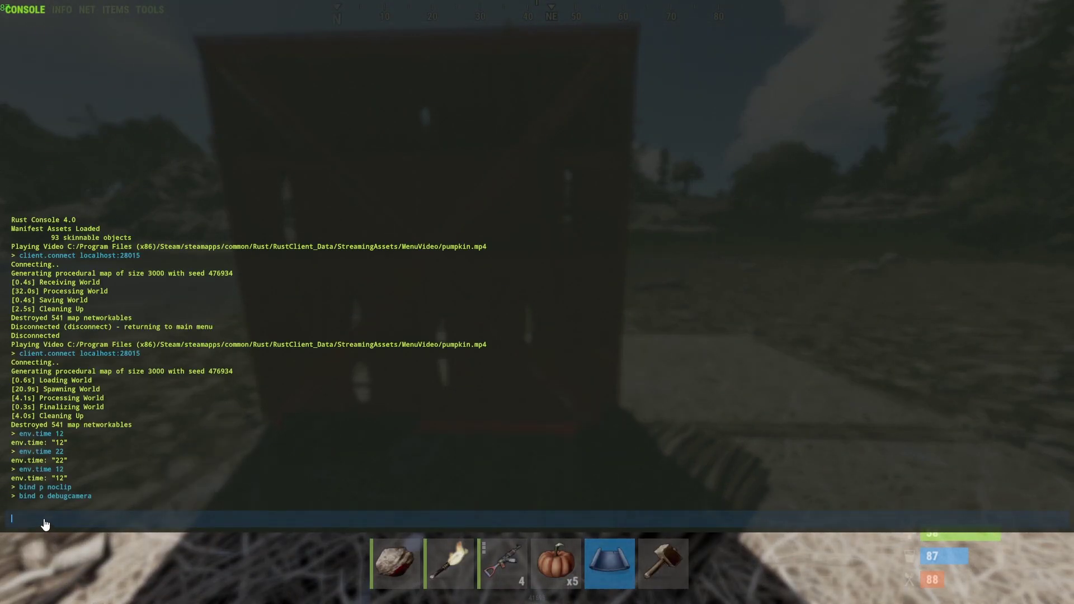
# - Bind the I key to 'ent kill' with the console command bind i ent kill
pyautogui.write('bind')
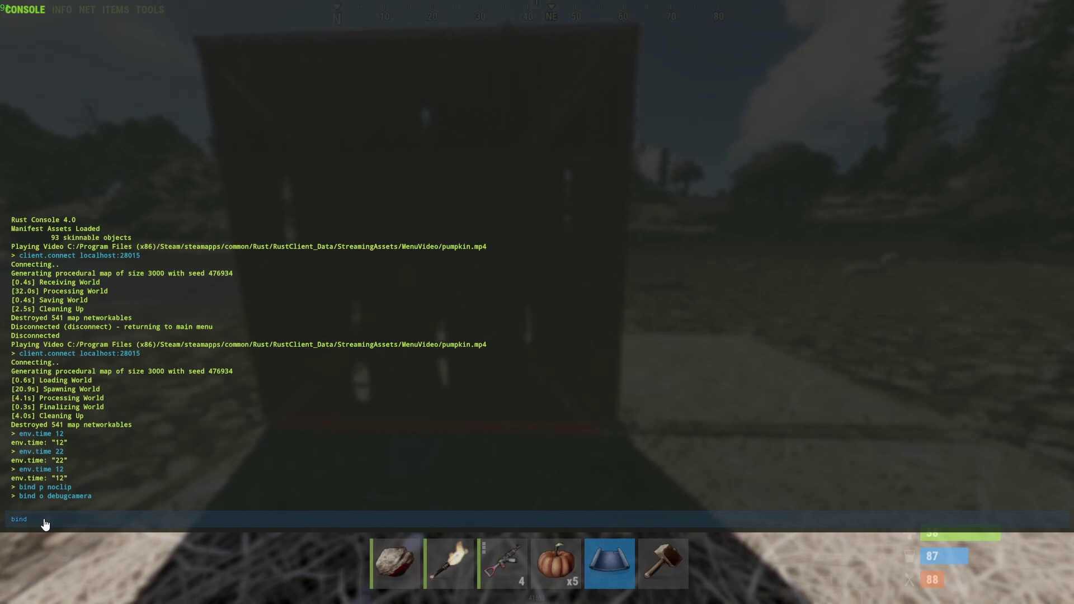
pyautogui.write(' i ent')
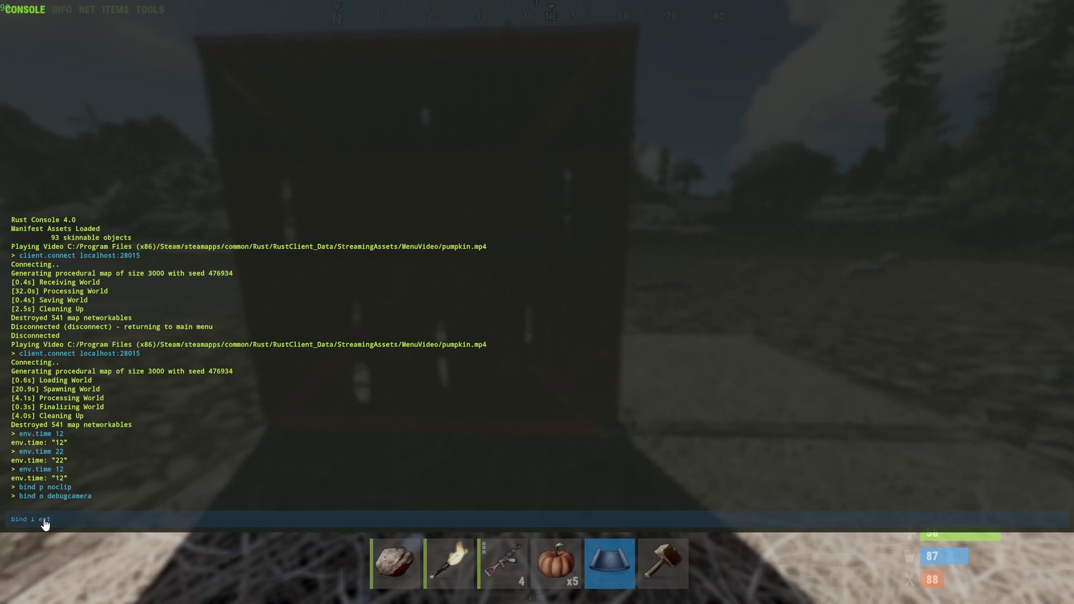
pyautogui.write(' kill')
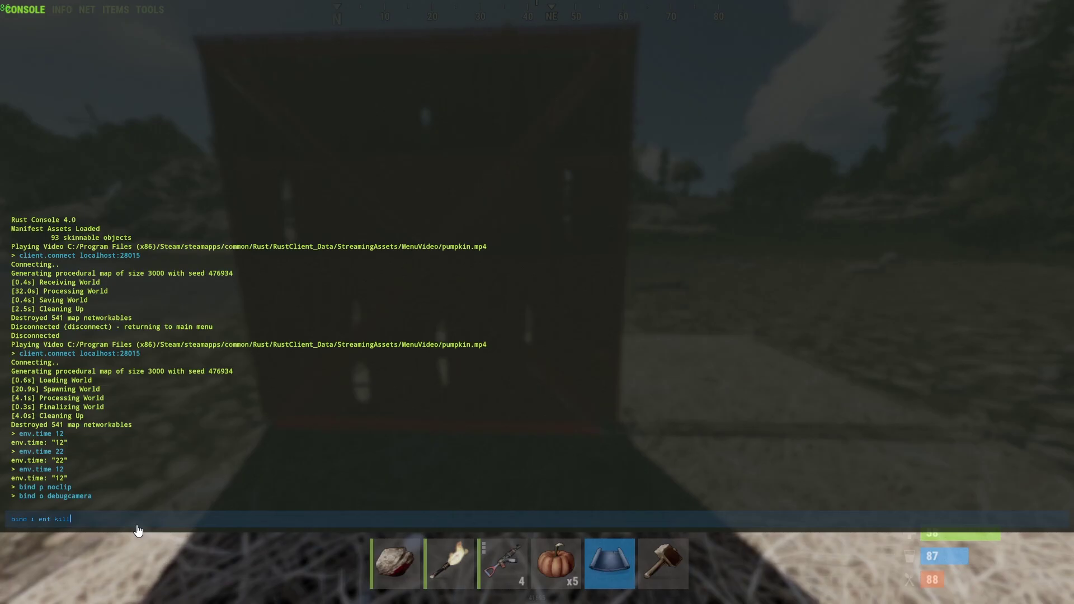
pyautogui.press('Return')
# - Close the console, switch to the assault rifle and inspect the wooden wall up close
pyautogui.press('F1')
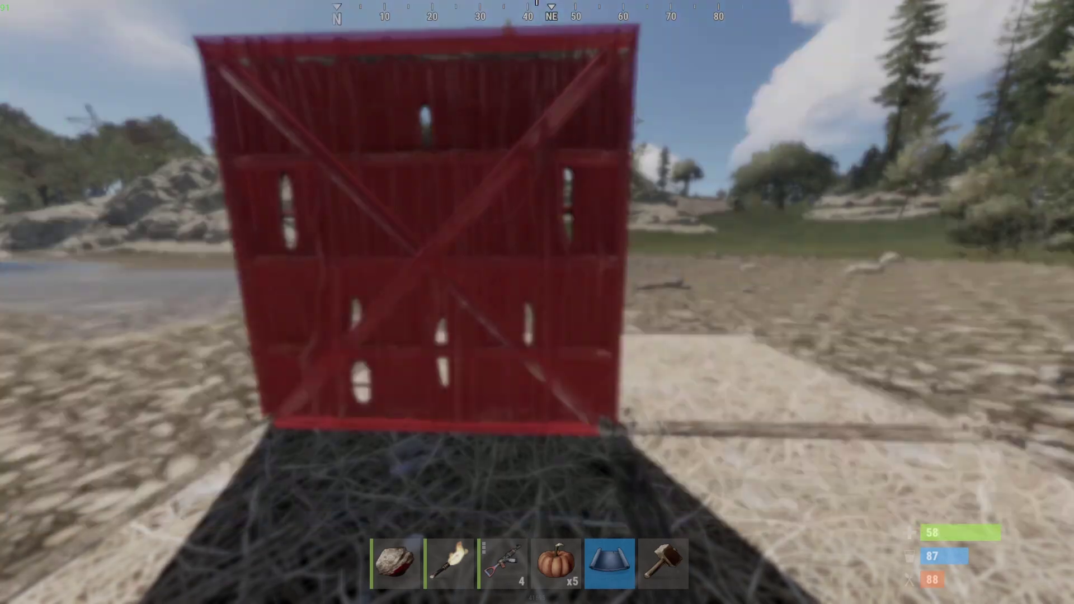
pyautogui.press('3')
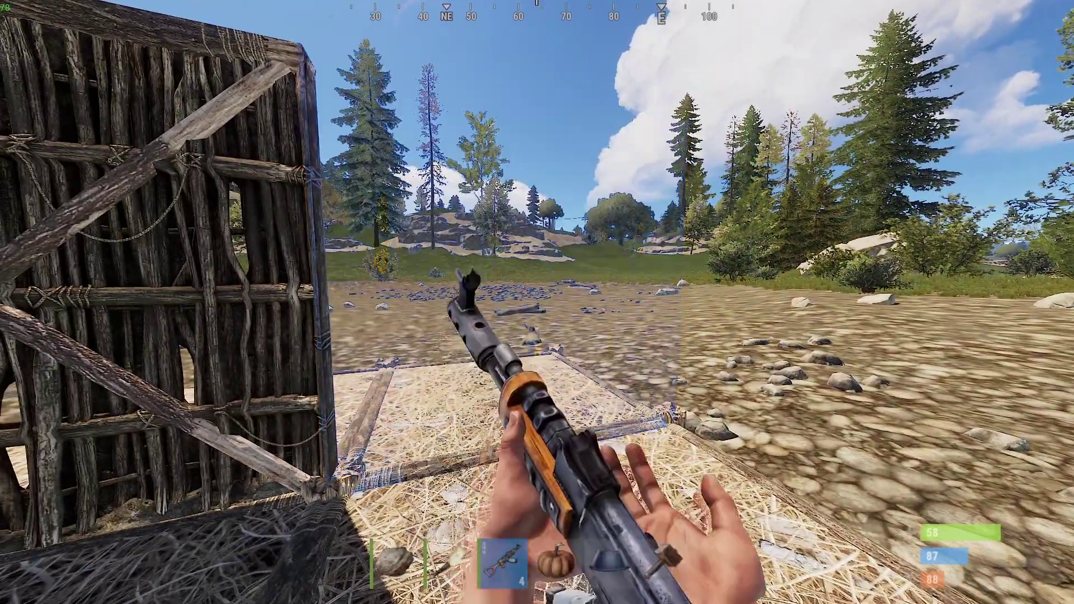
pyautogui.press('w')
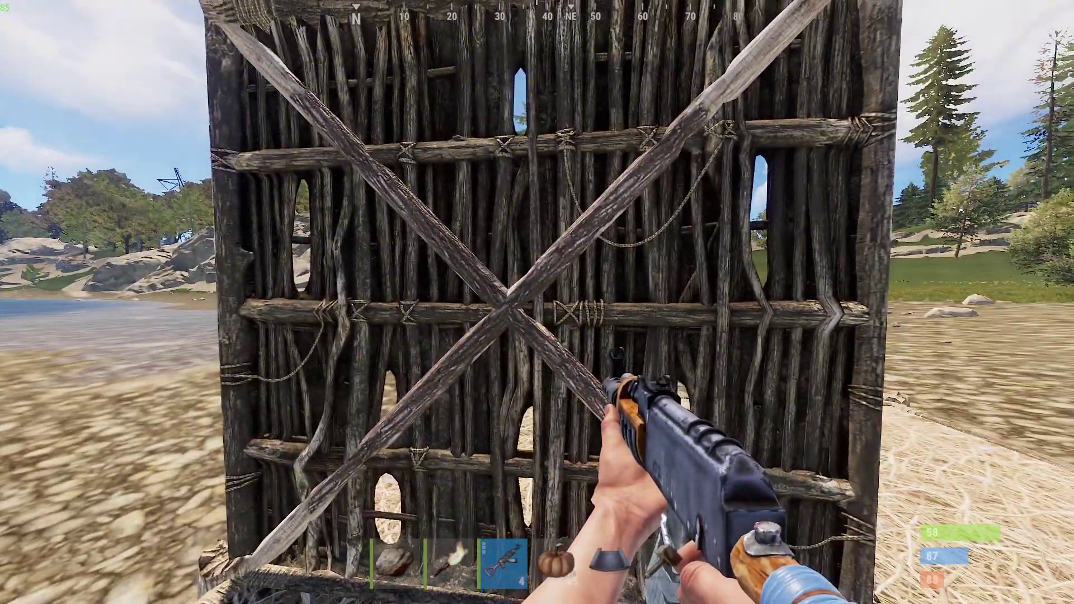
pyautogui.press('s')
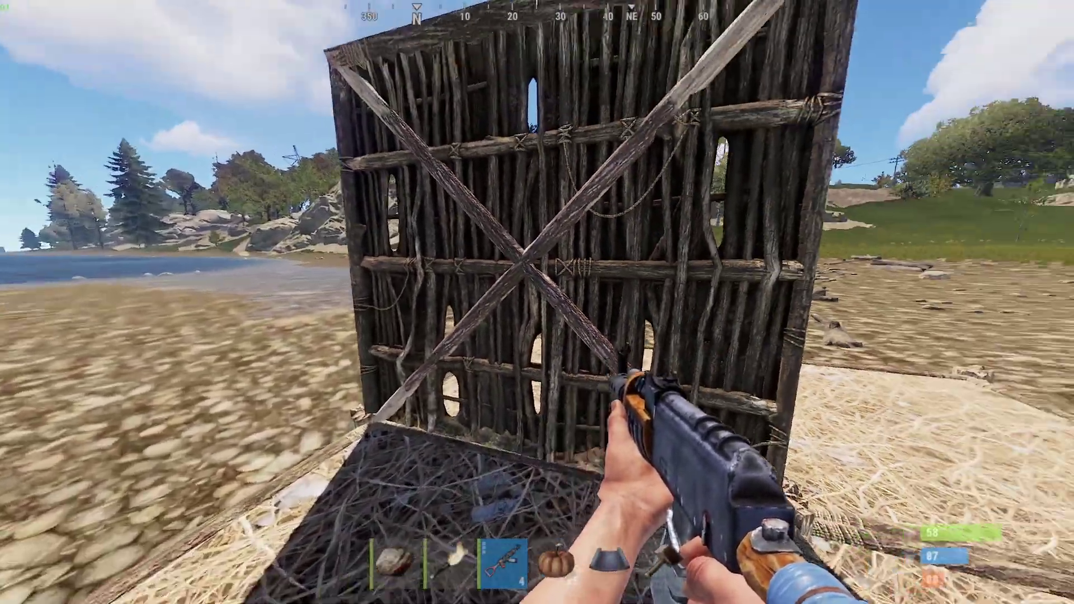
pyautogui.press('w')
pyautogui.press('s')
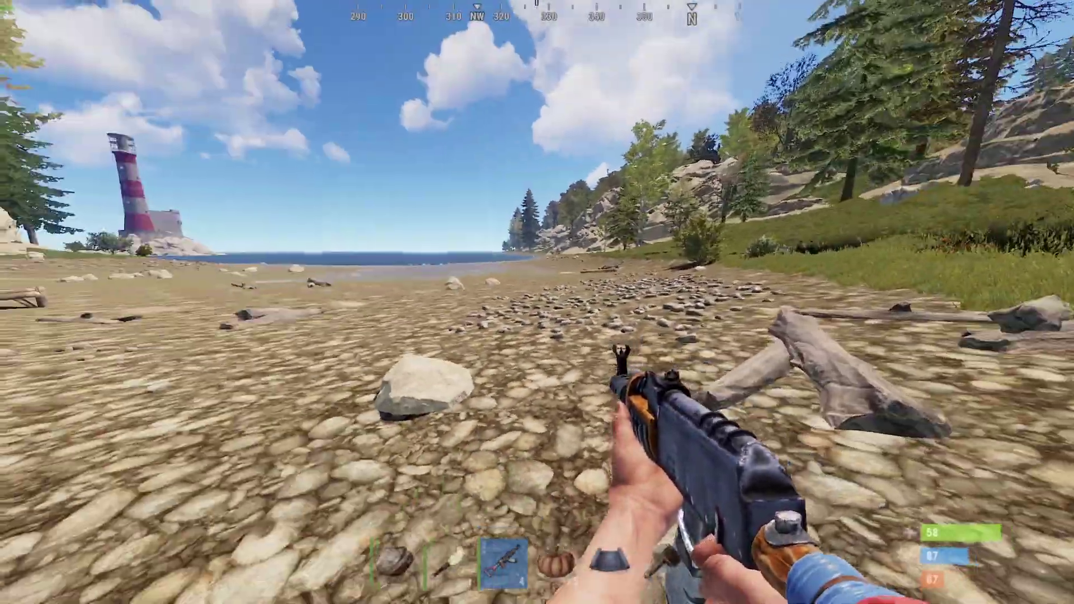
# - Walk over to the beach and face the lighthouse across the water
pyautogui.hotkey('shift', 'w')
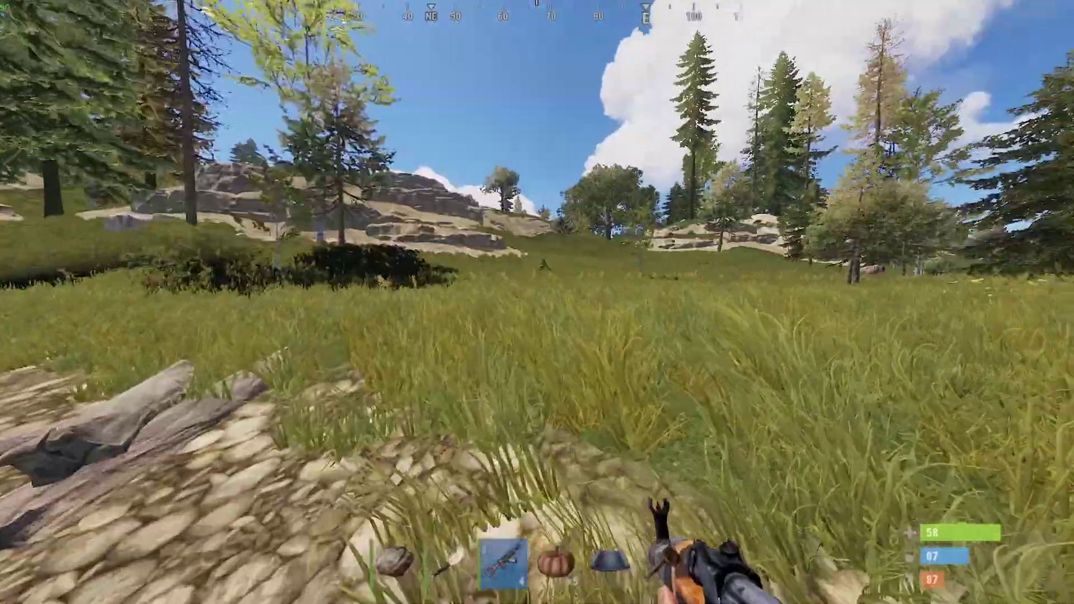
pyautogui.press('w')
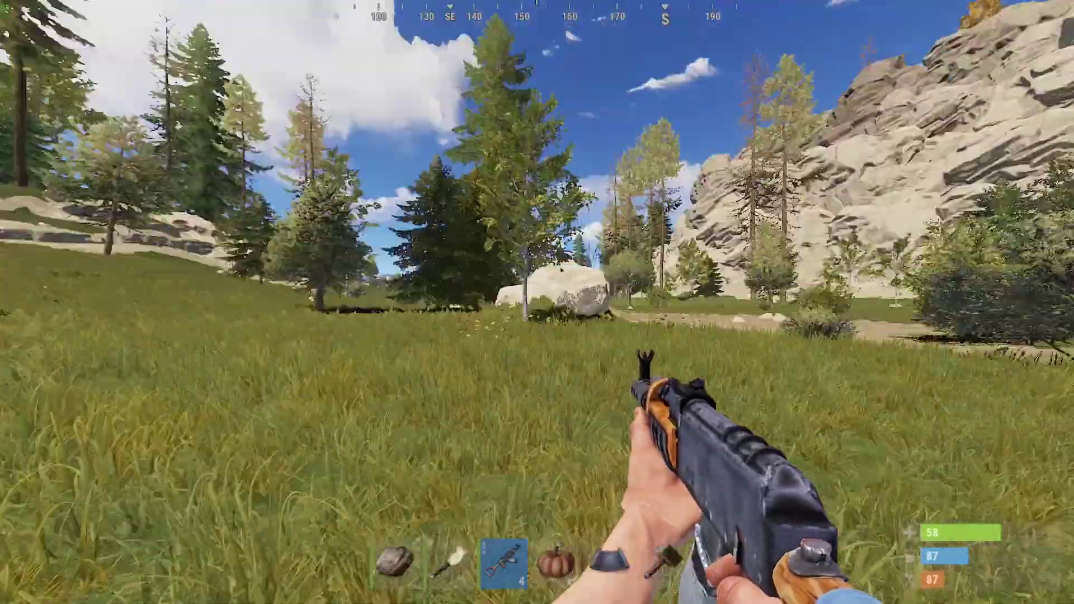
pyautogui.press('w')
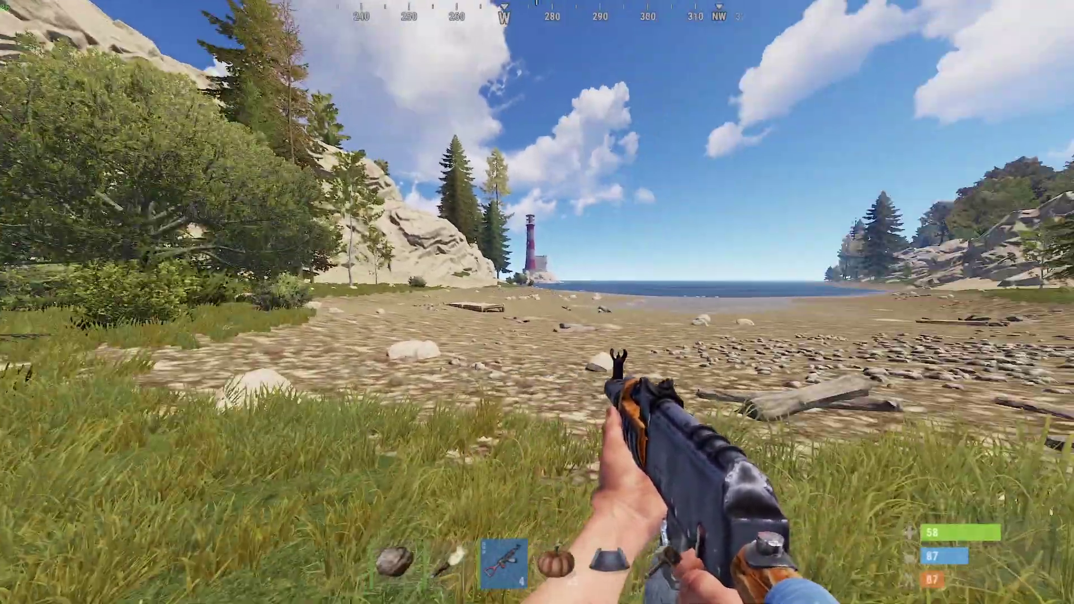